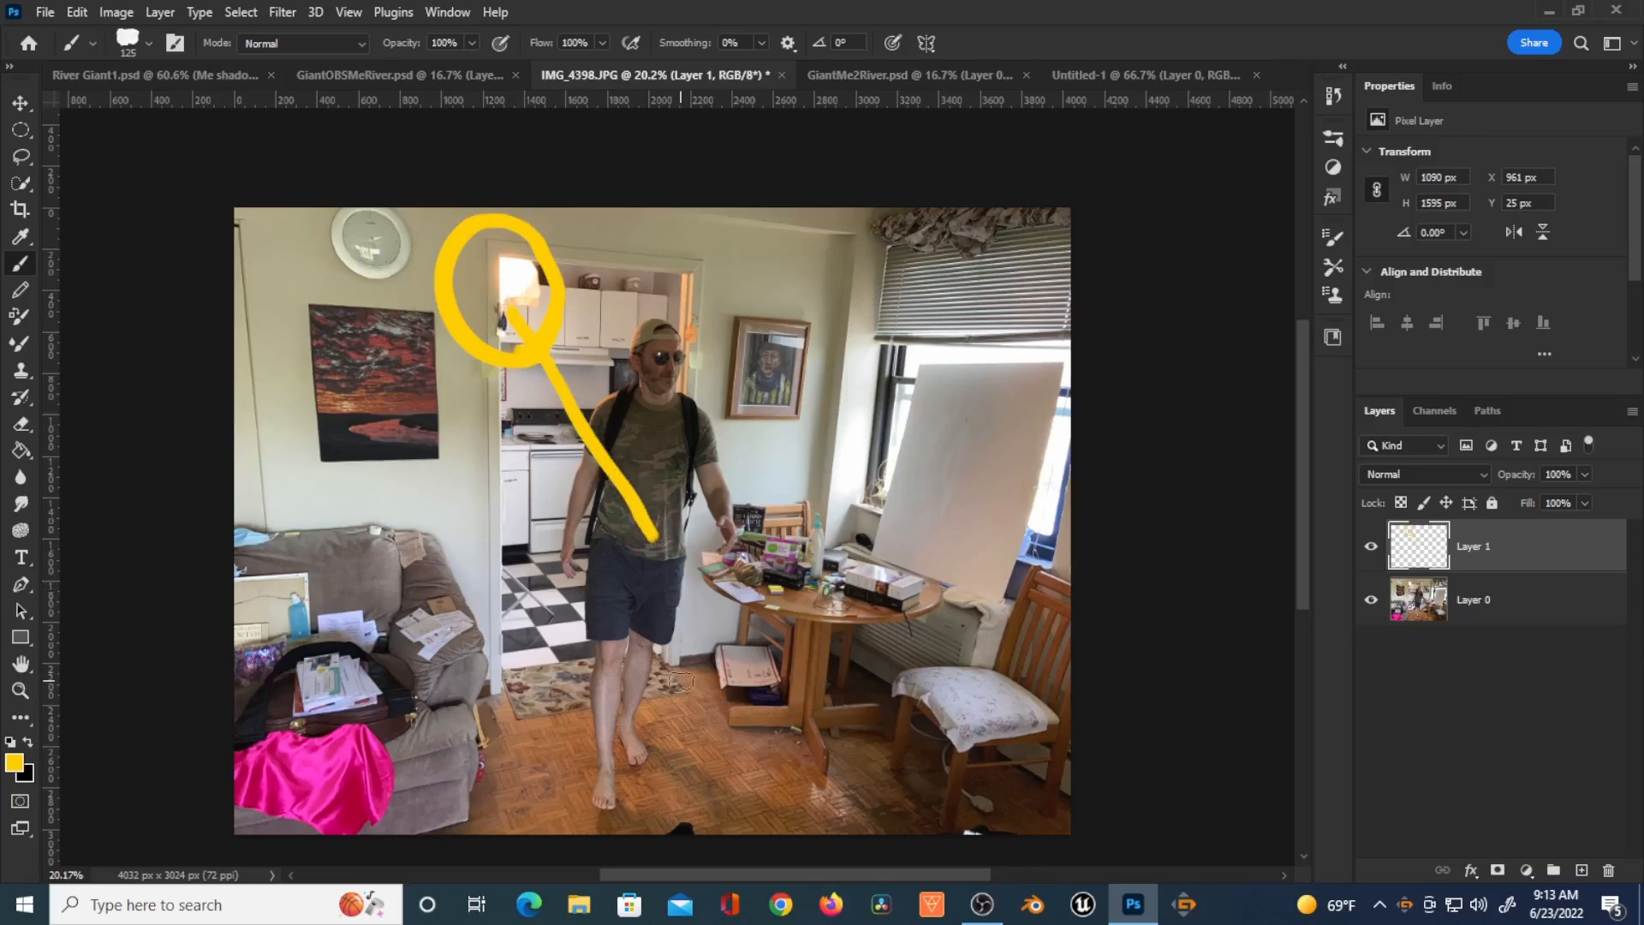
# Step: Paint yellow annotation strokes extending the arrow toward the lamp and circling the blank canvas by the window
pyautogui.moveTo(520, 386); pyautogui.dragTo(633, 518)
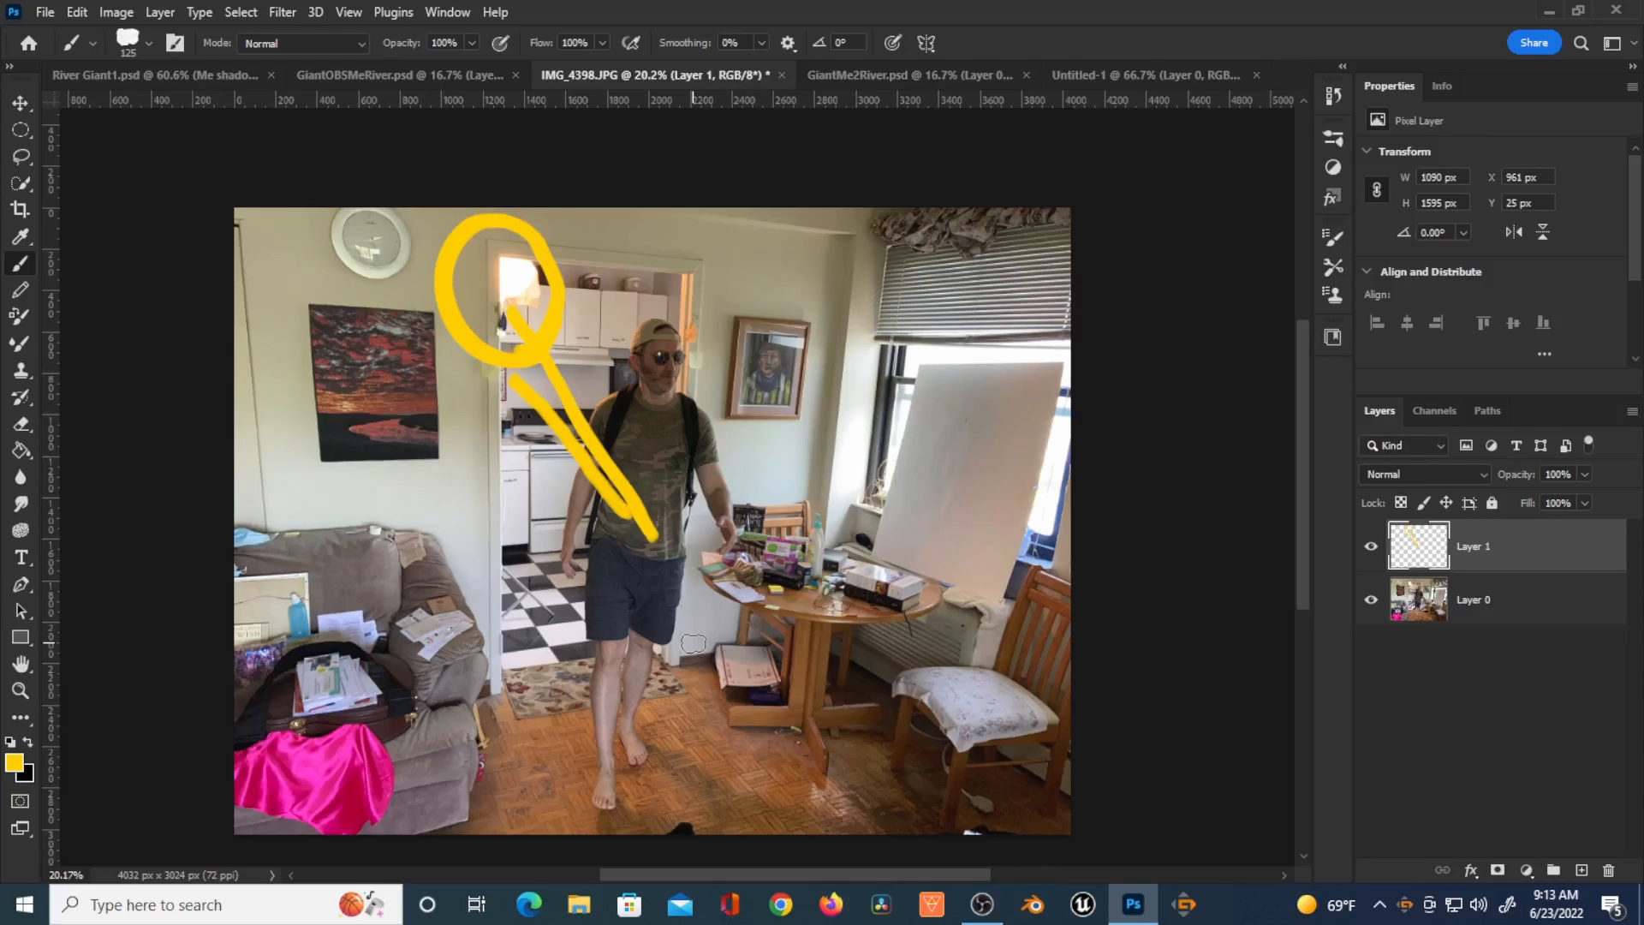
pyautogui.moveTo(915, 343)
pyautogui.mouseDown()
pyautogui.moveTo(868, 386)
pyautogui.moveTo(882, 585)
pyautogui.moveTo(989, 611)
pyautogui.moveTo(1068, 507)
pyautogui.moveTo(1051, 394)
pyautogui.moveTo(974, 359)
pyautogui.moveTo(899, 356)
pyautogui.mouseUp()
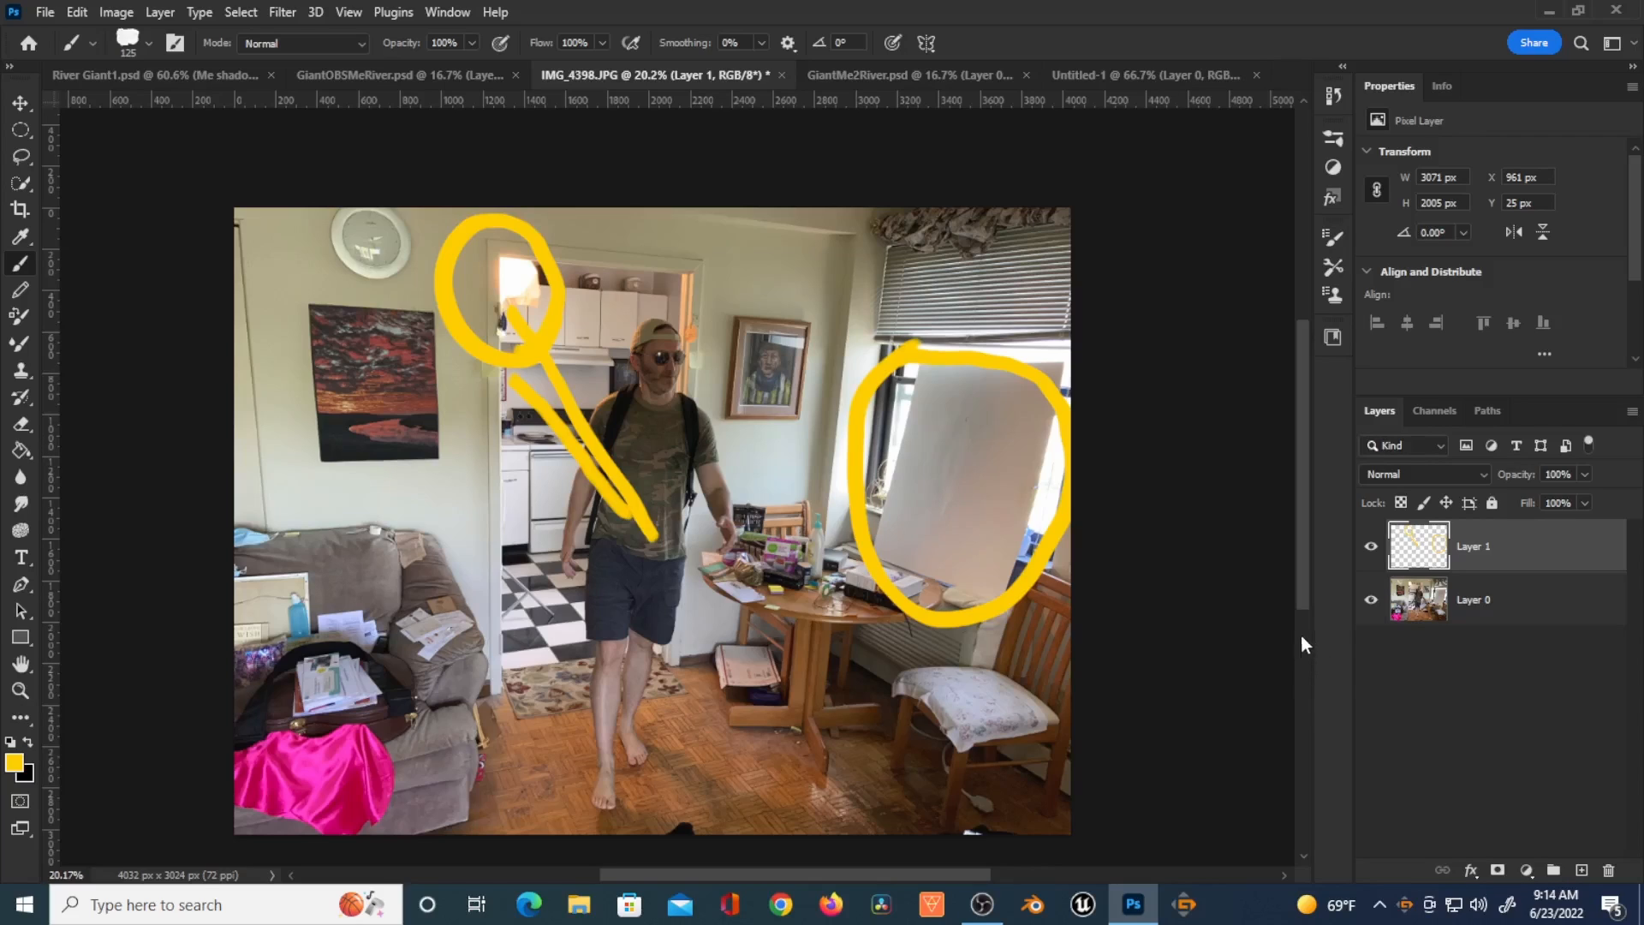
# Step: Hide the yellow annotation layer and select the photo layer beneath it
pyautogui.click(1372, 548)
pyautogui.click(1415, 602)
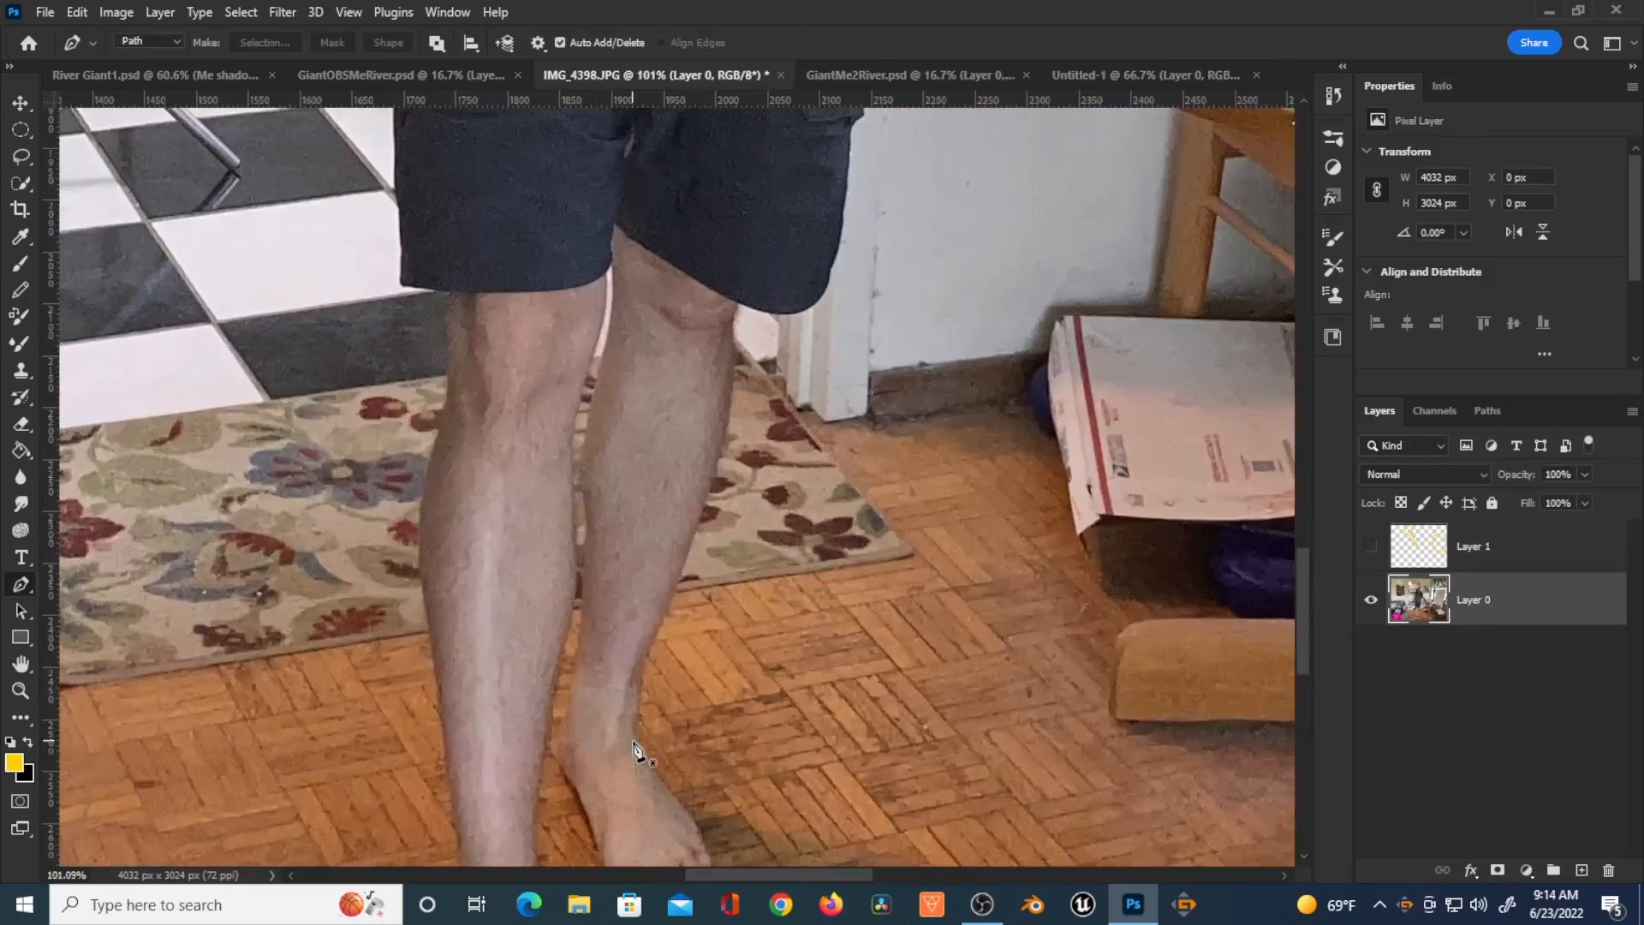
pyautogui.scroll(3, 636, 753)
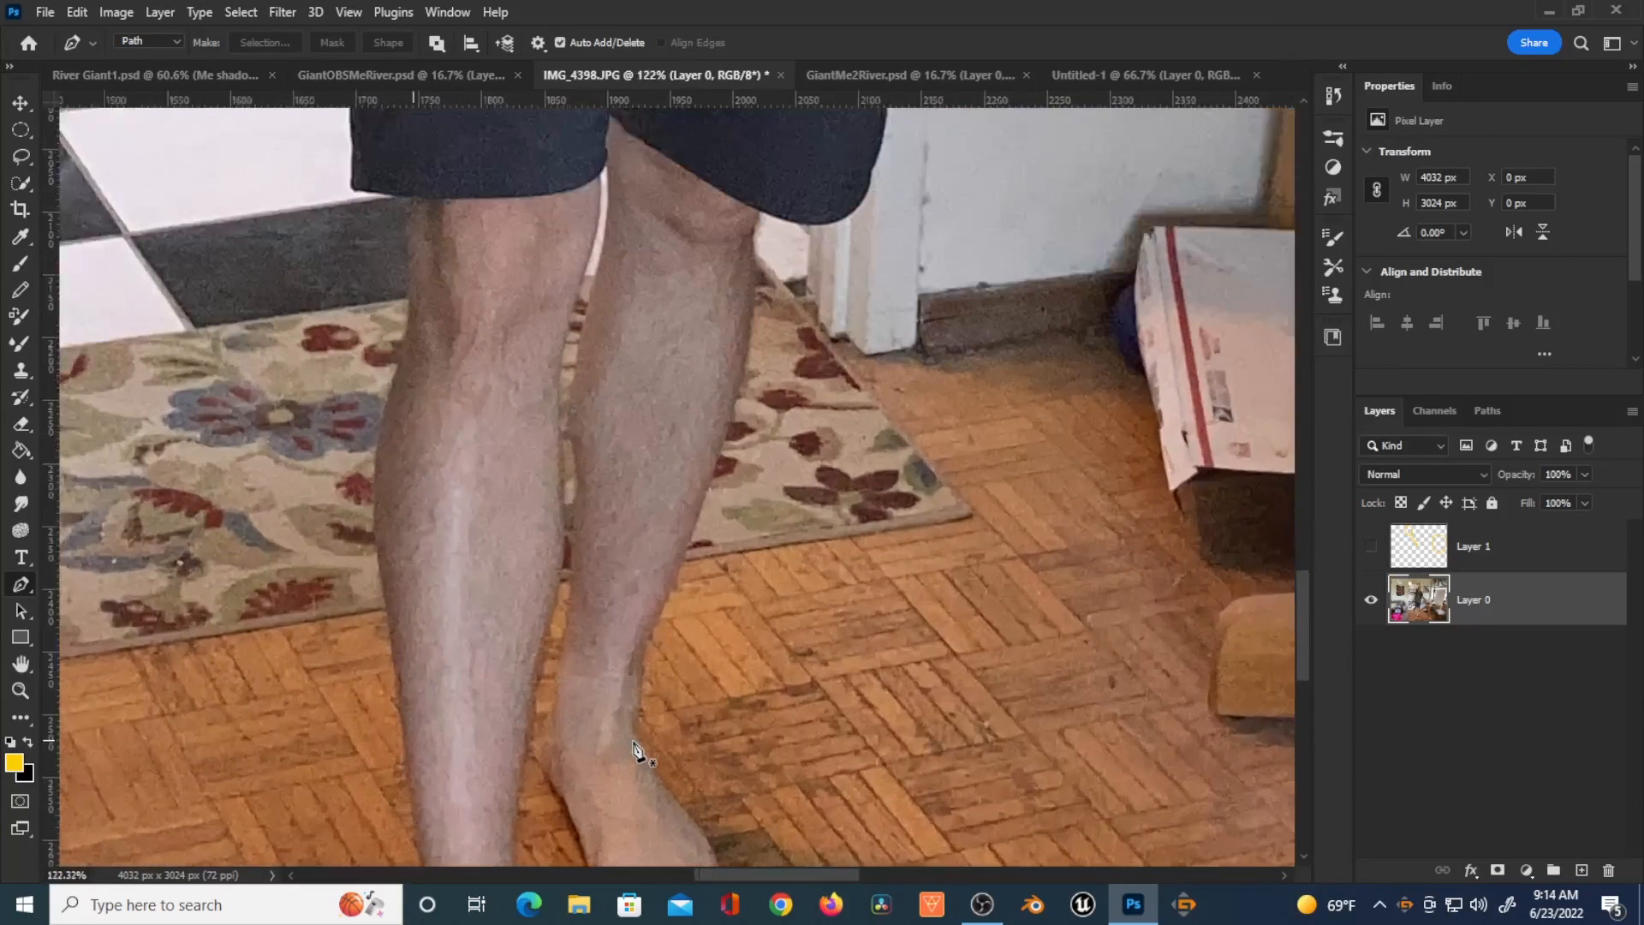
pyautogui.moveTo(693, 480); pyautogui.dragTo(646, 591)
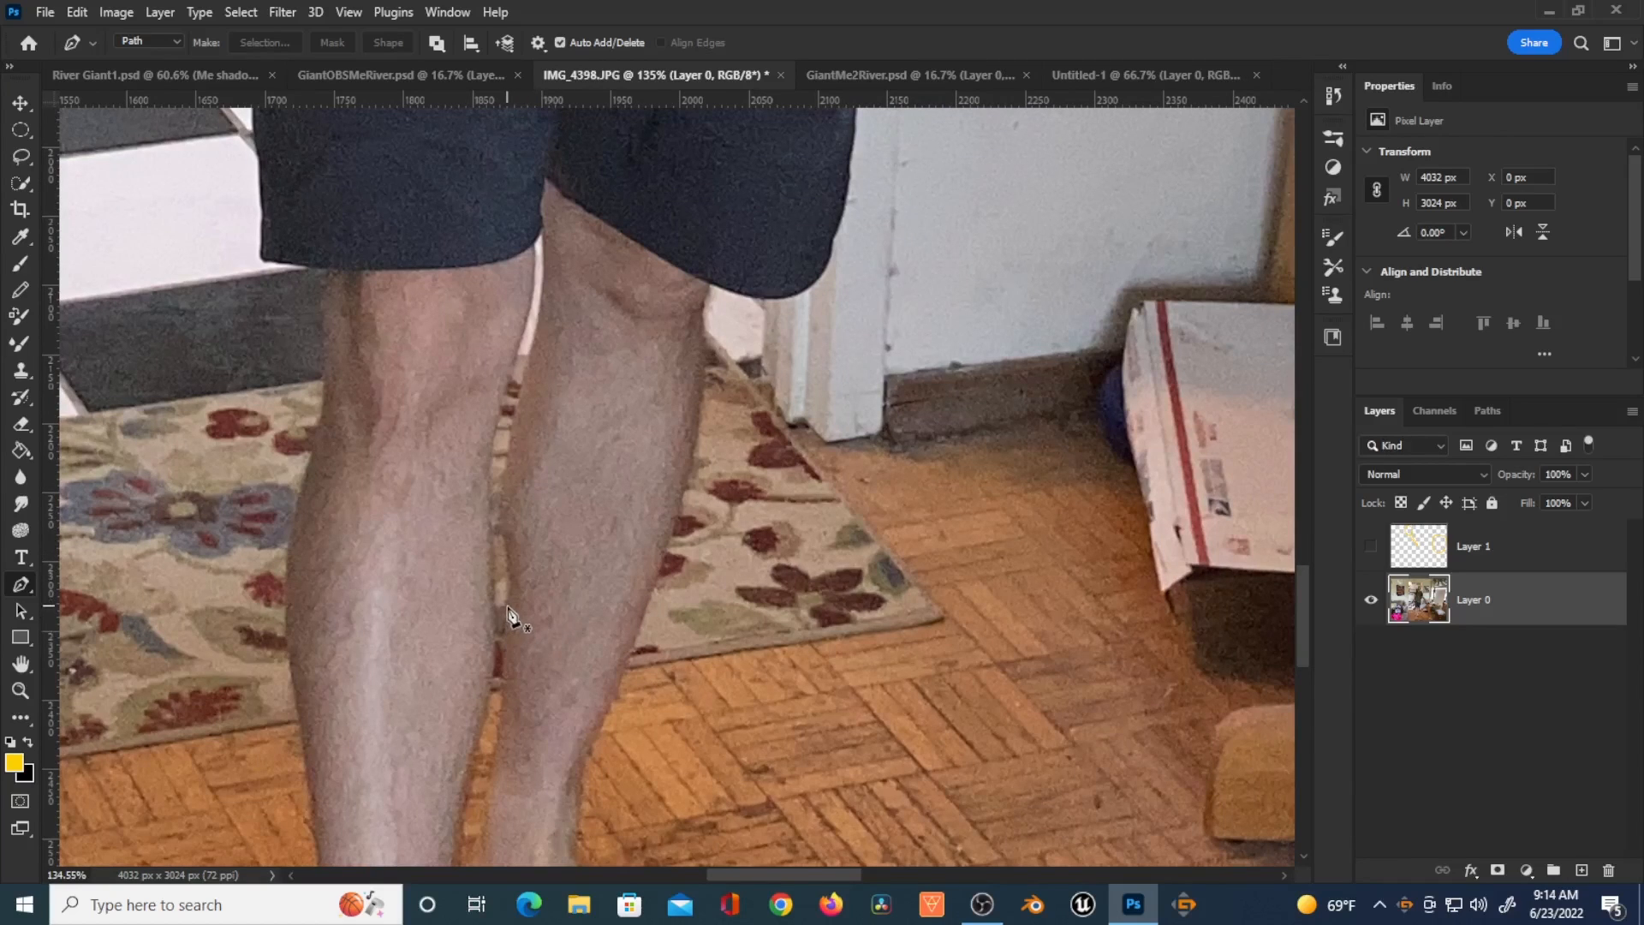
# Step: Start a Pen path across the lower calves, up the right leg and along the curved hem and side of the shorts
pyautogui.click(285, 594)
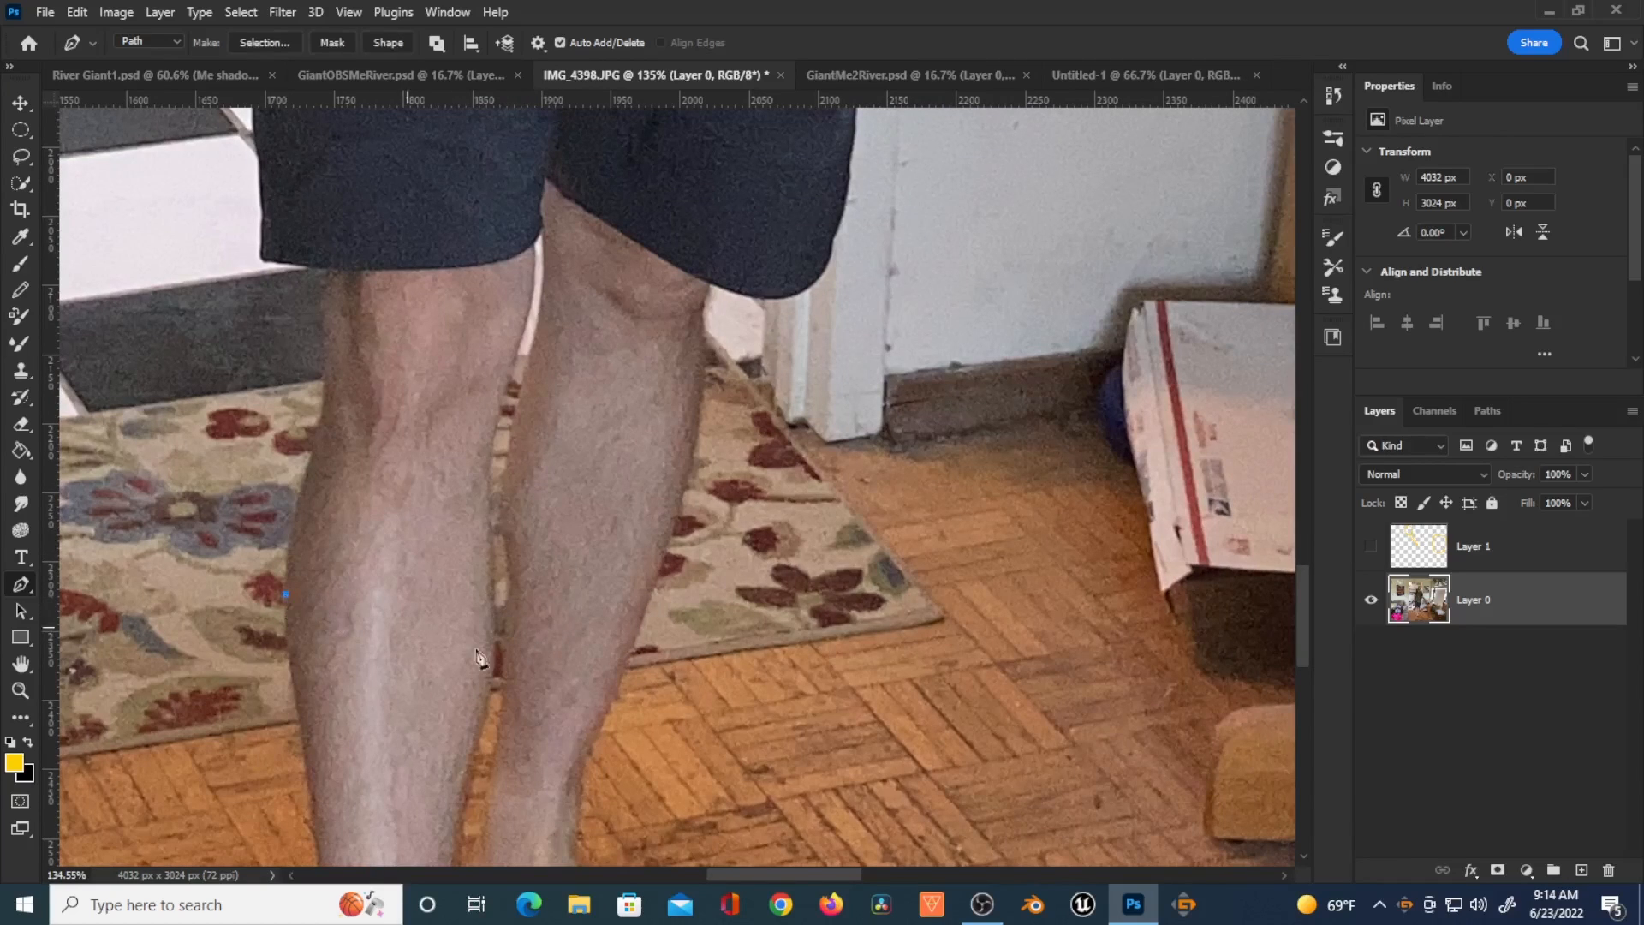
pyautogui.click(642, 625)
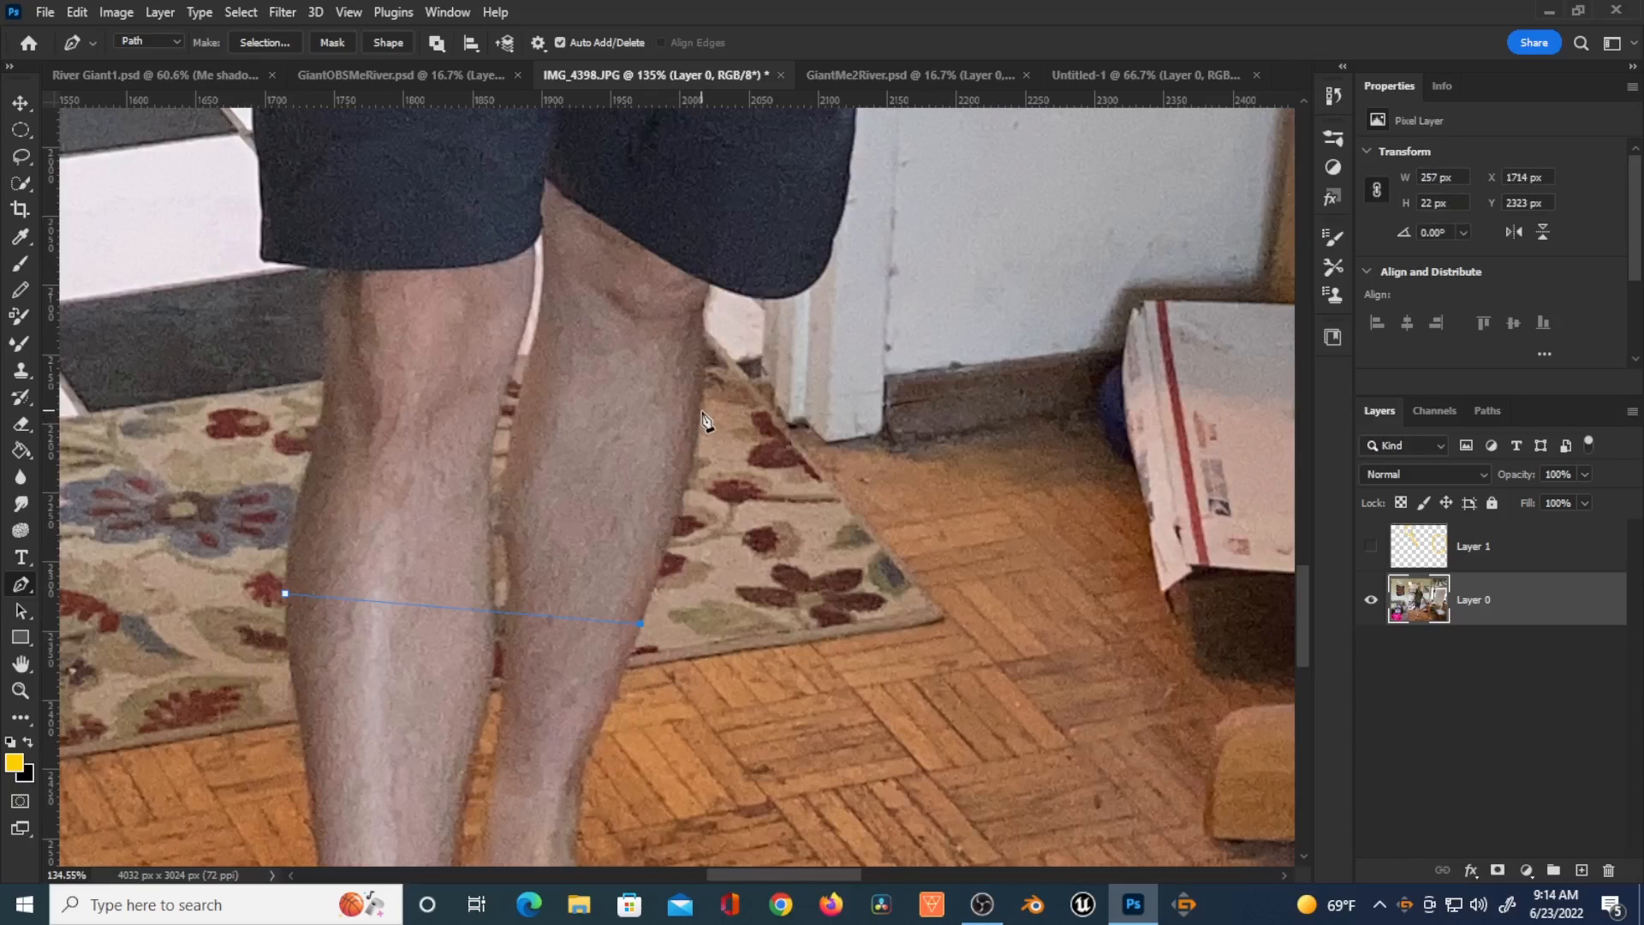
pyautogui.moveTo(698, 410); pyautogui.dragTo(703, 332)
pyautogui.click(702, 307)
pyautogui.click(710, 286)
pyautogui.moveTo(834, 265); pyautogui.dragTo(837, 268)
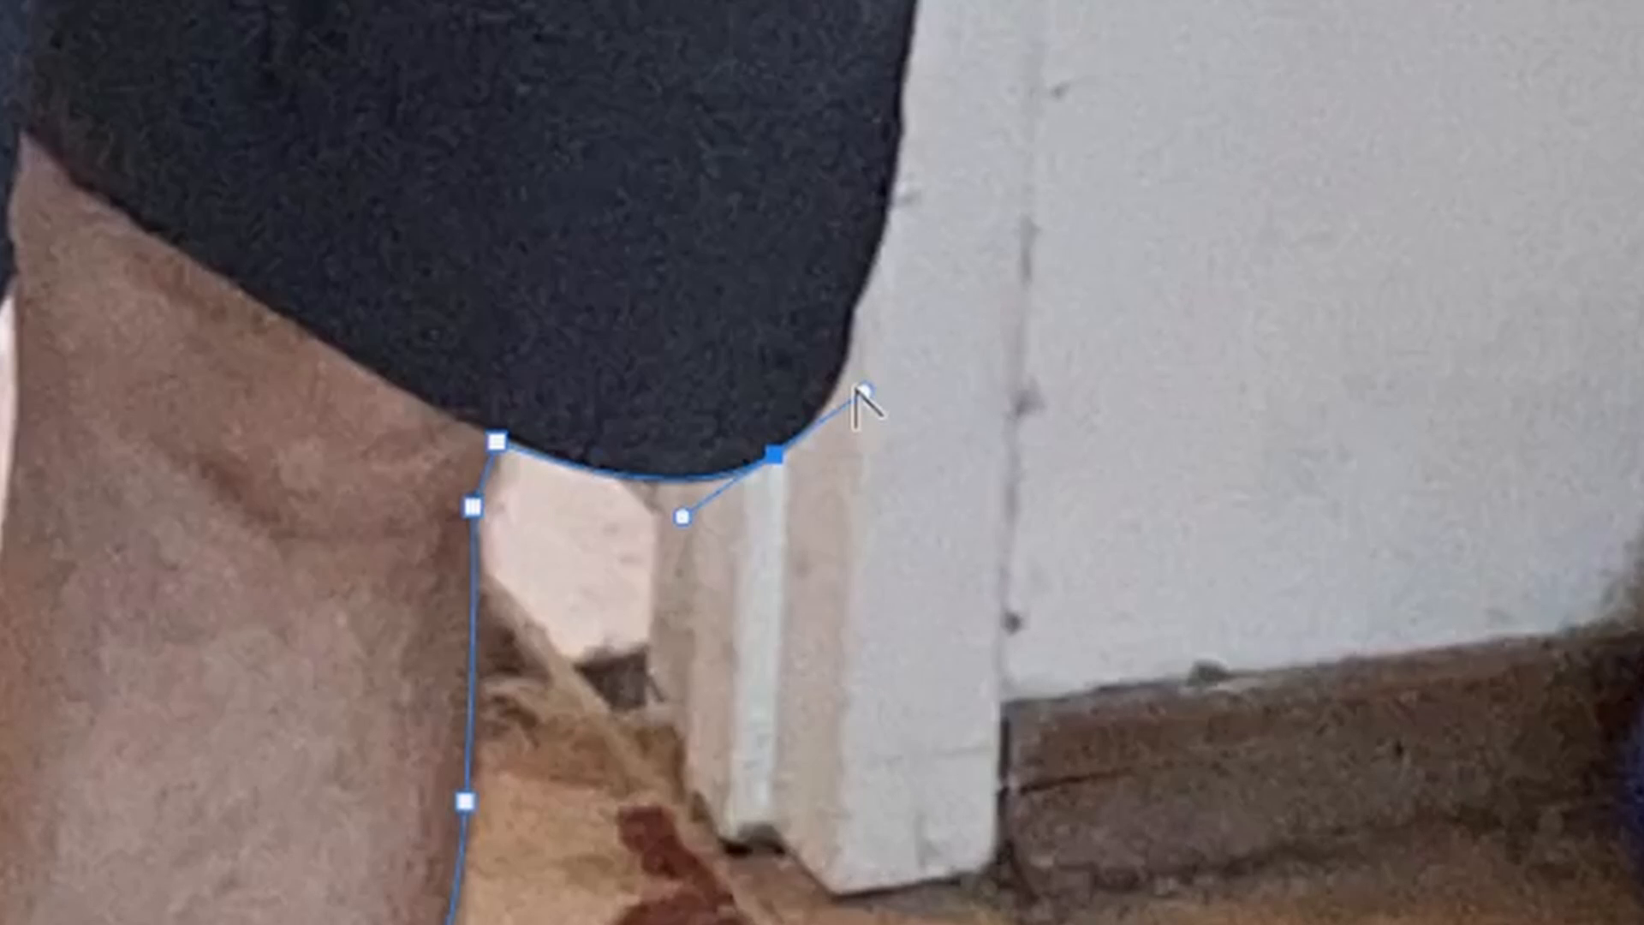
pyautogui.moveTo(863, 394); pyautogui.dragTo(820, 418)
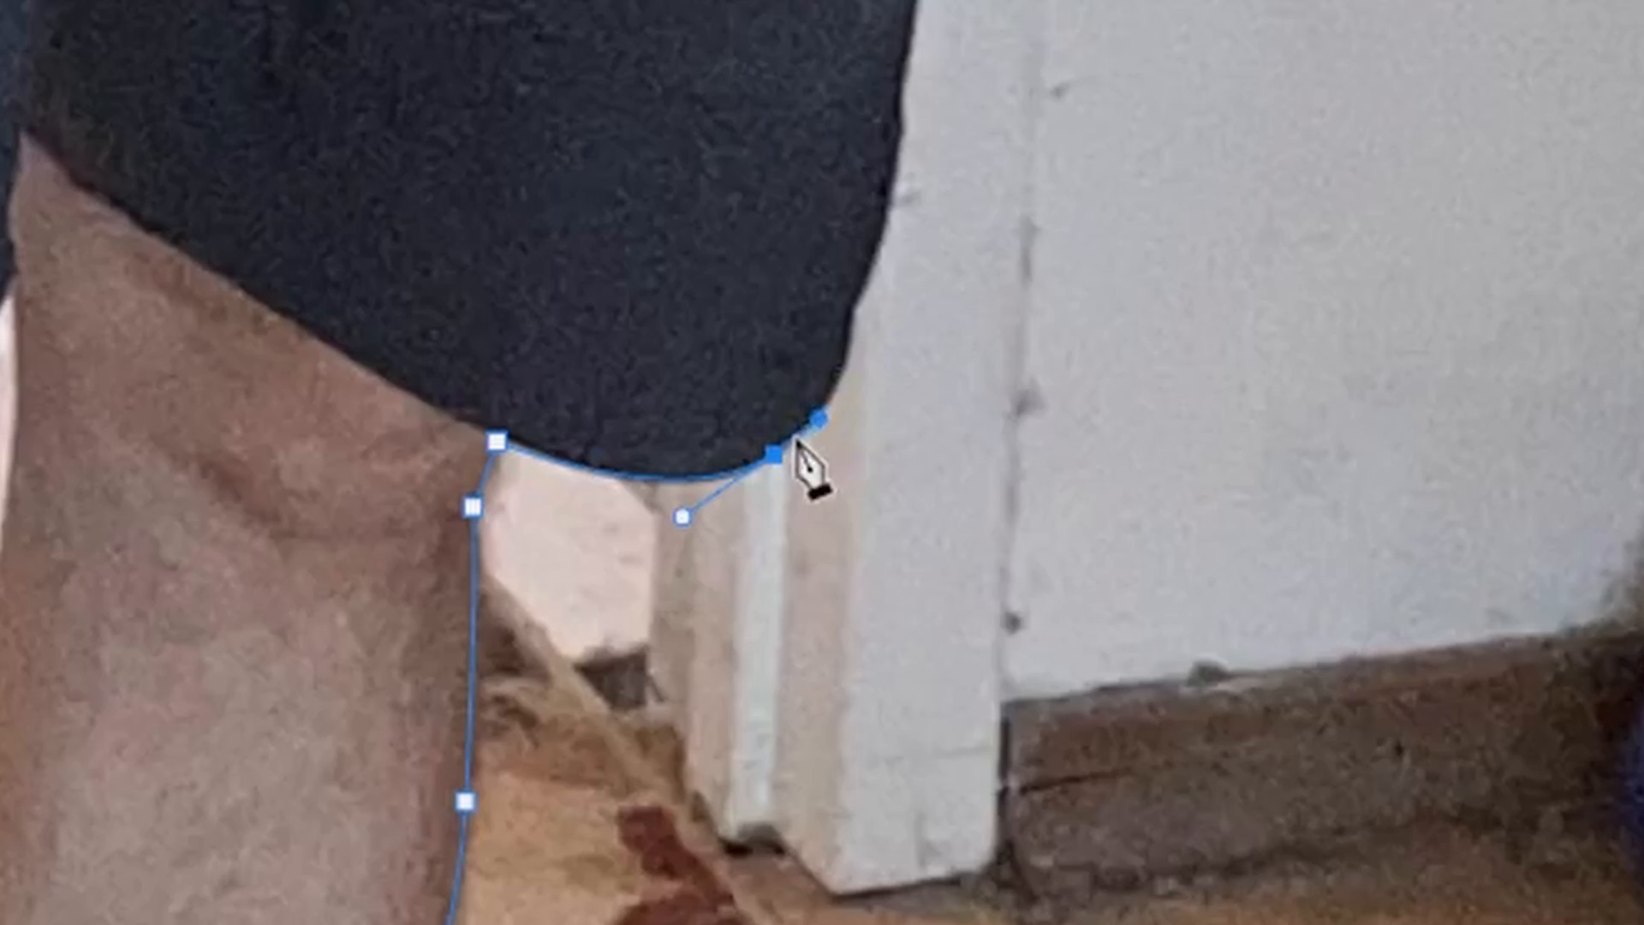
pyautogui.moveTo(846, 353); pyautogui.dragTo(854, 317)
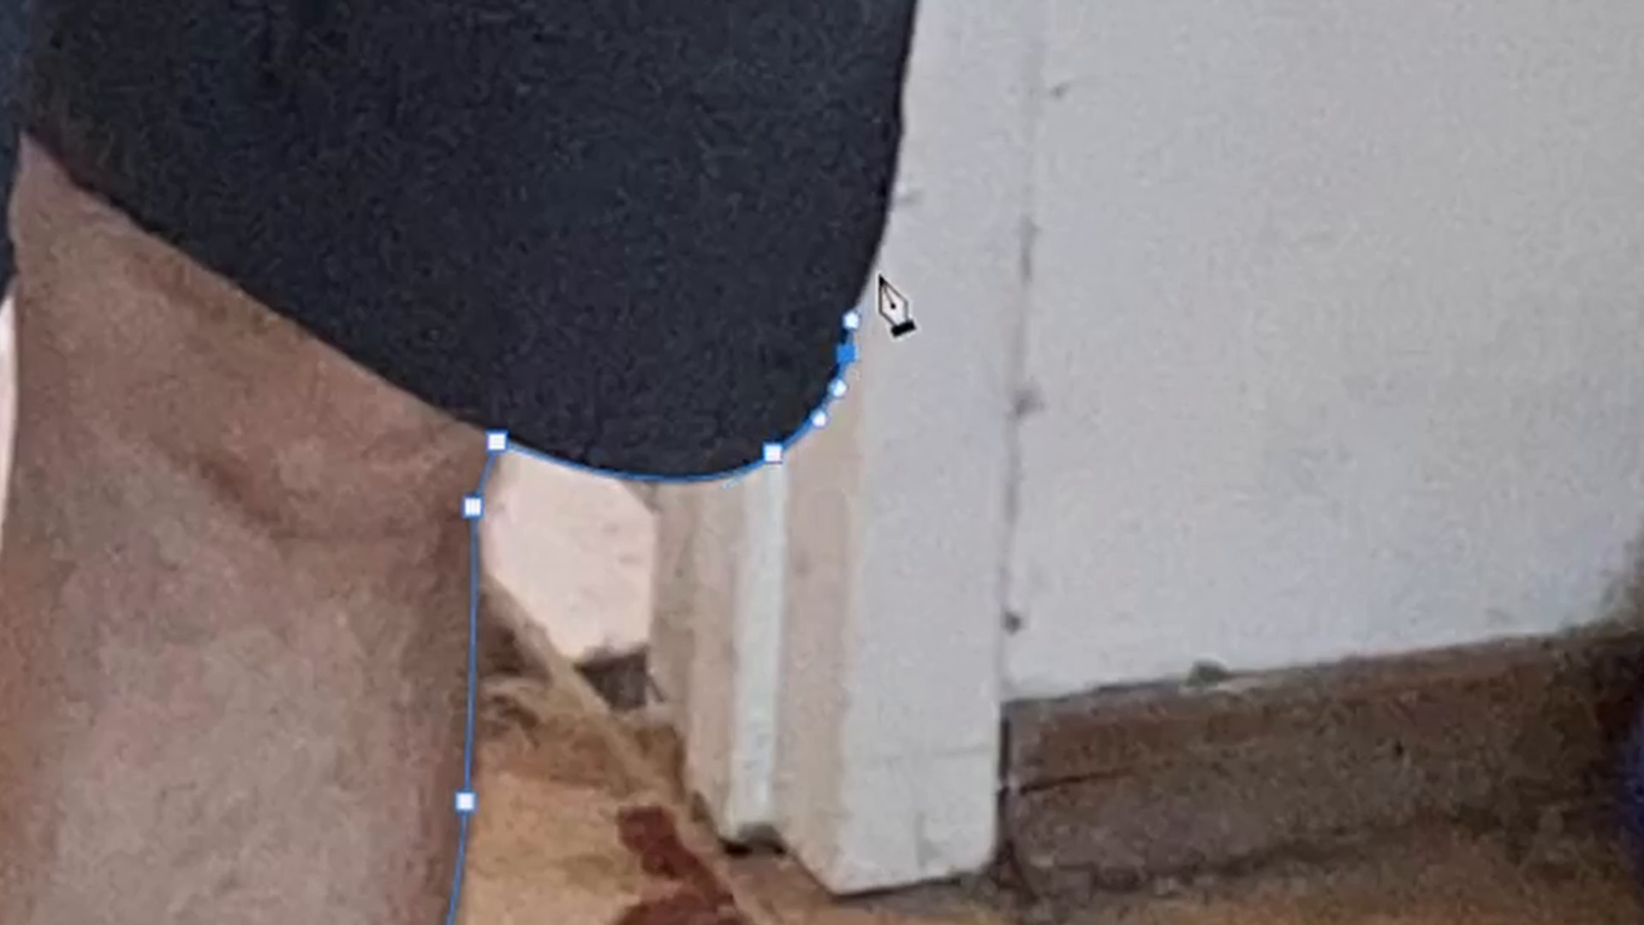
pyautogui.moveTo(883, 217); pyautogui.dragTo(896, 159)
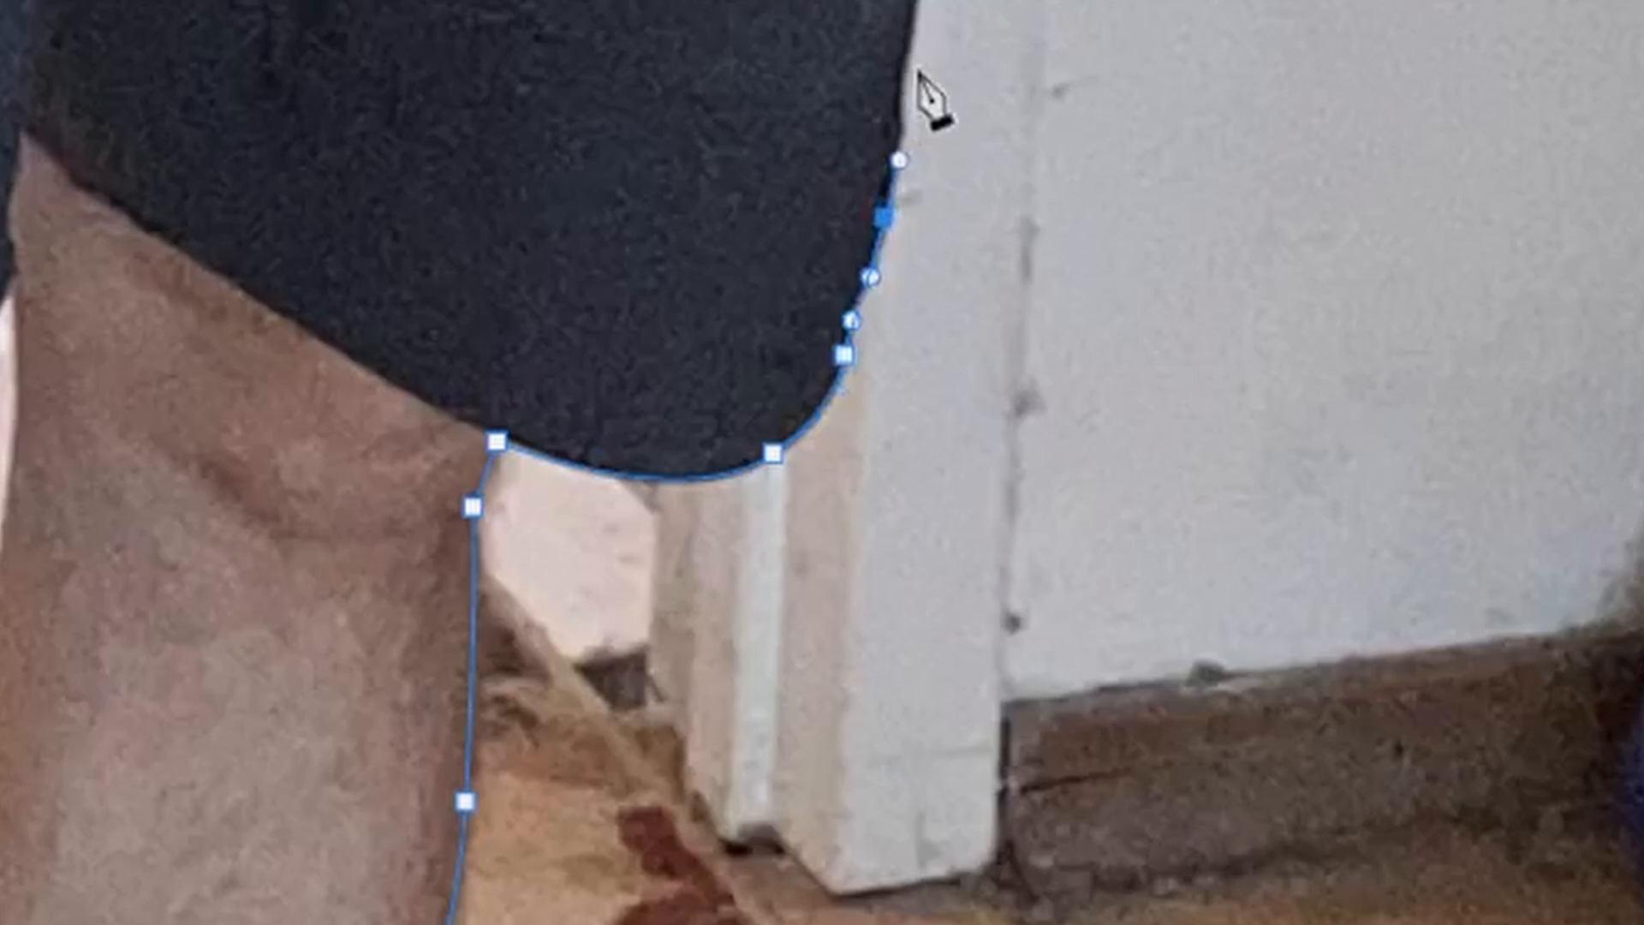
pyautogui.moveTo(907, 47); pyautogui.dragTo(903, 14)
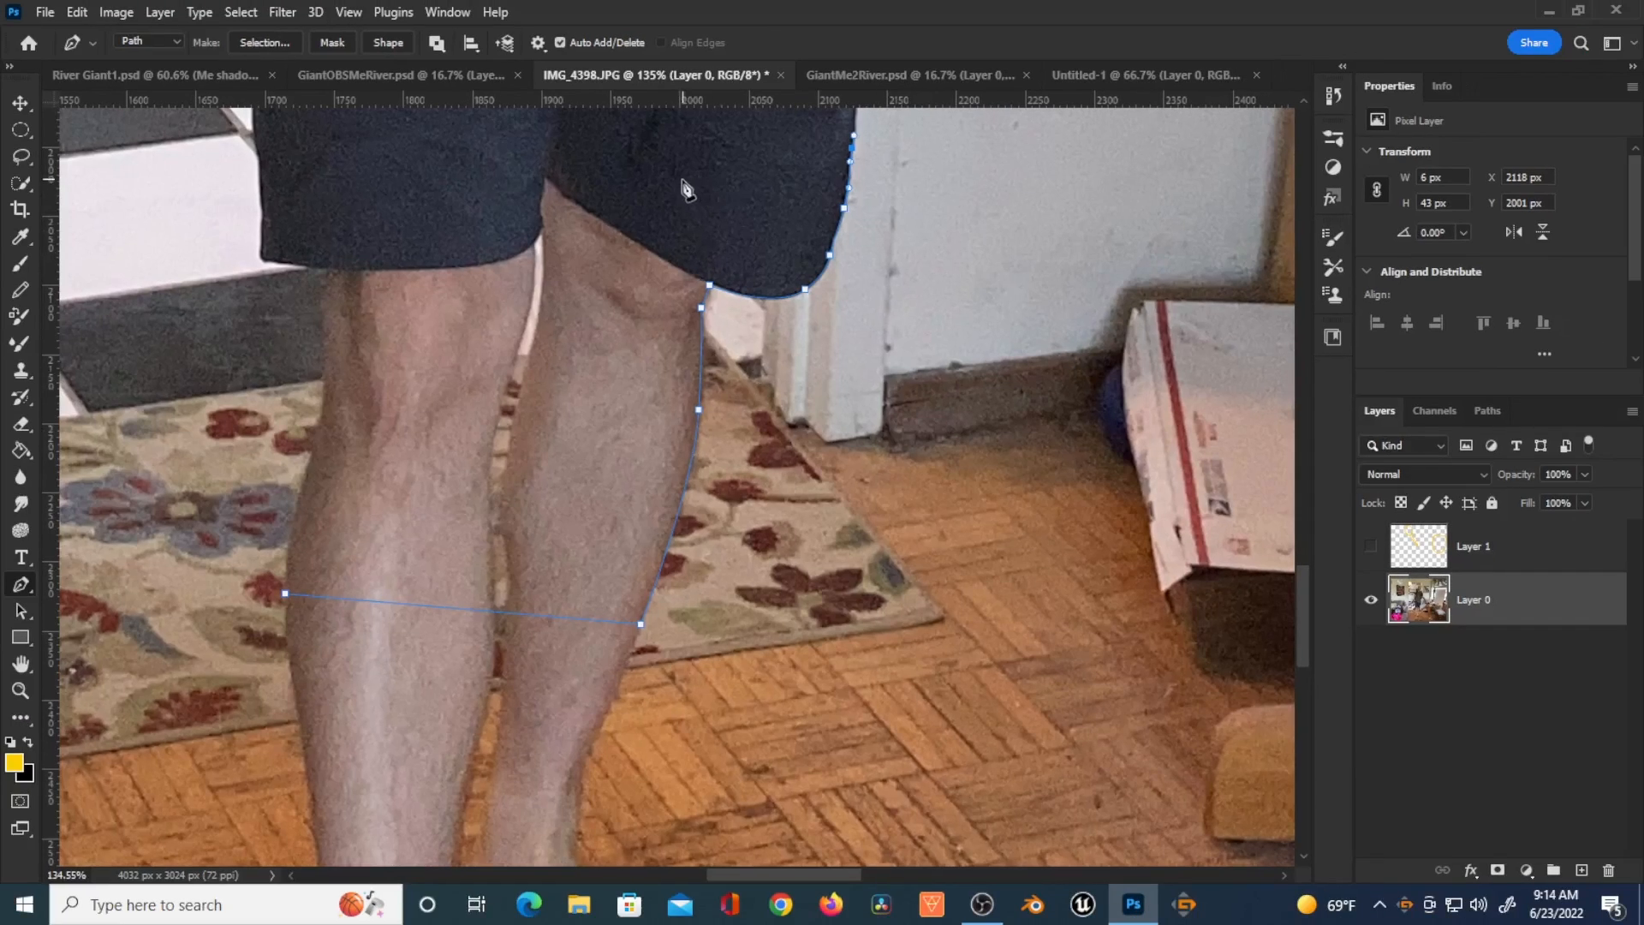
# Step: Continue the path across the shorts and down the left leg, closing it at the starting anchor
pyautogui.click(263, 204)
pyautogui.click(261, 259)
pyautogui.click(328, 275)
pyautogui.click(325, 345)
pyautogui.click(323, 399)
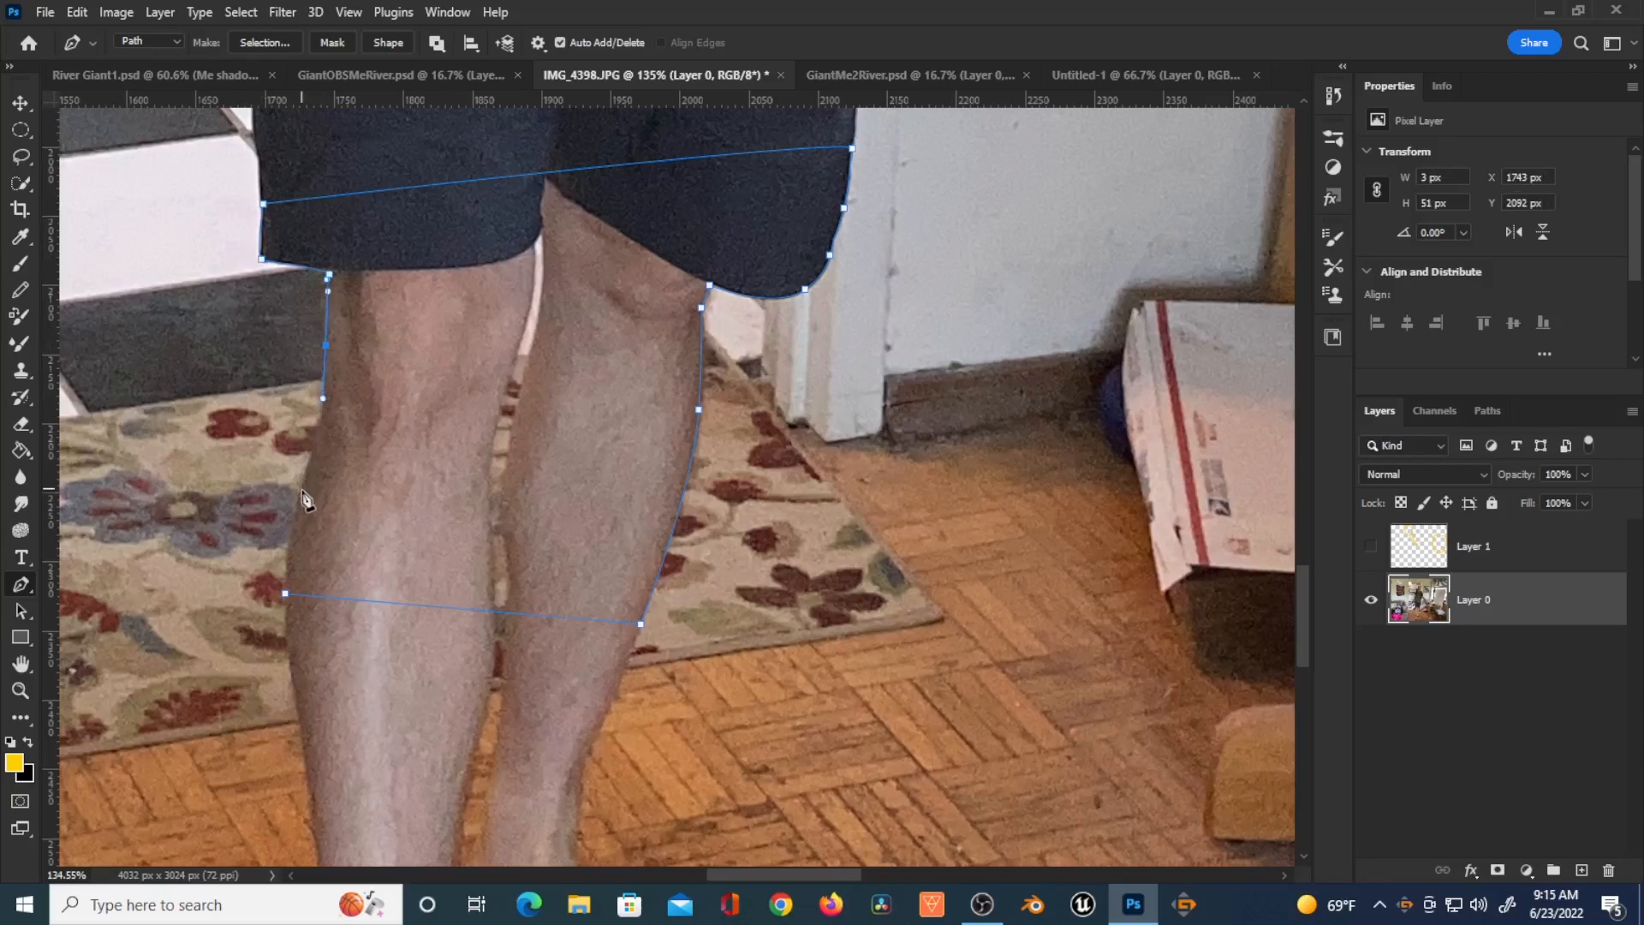
pyautogui.click(286, 594)
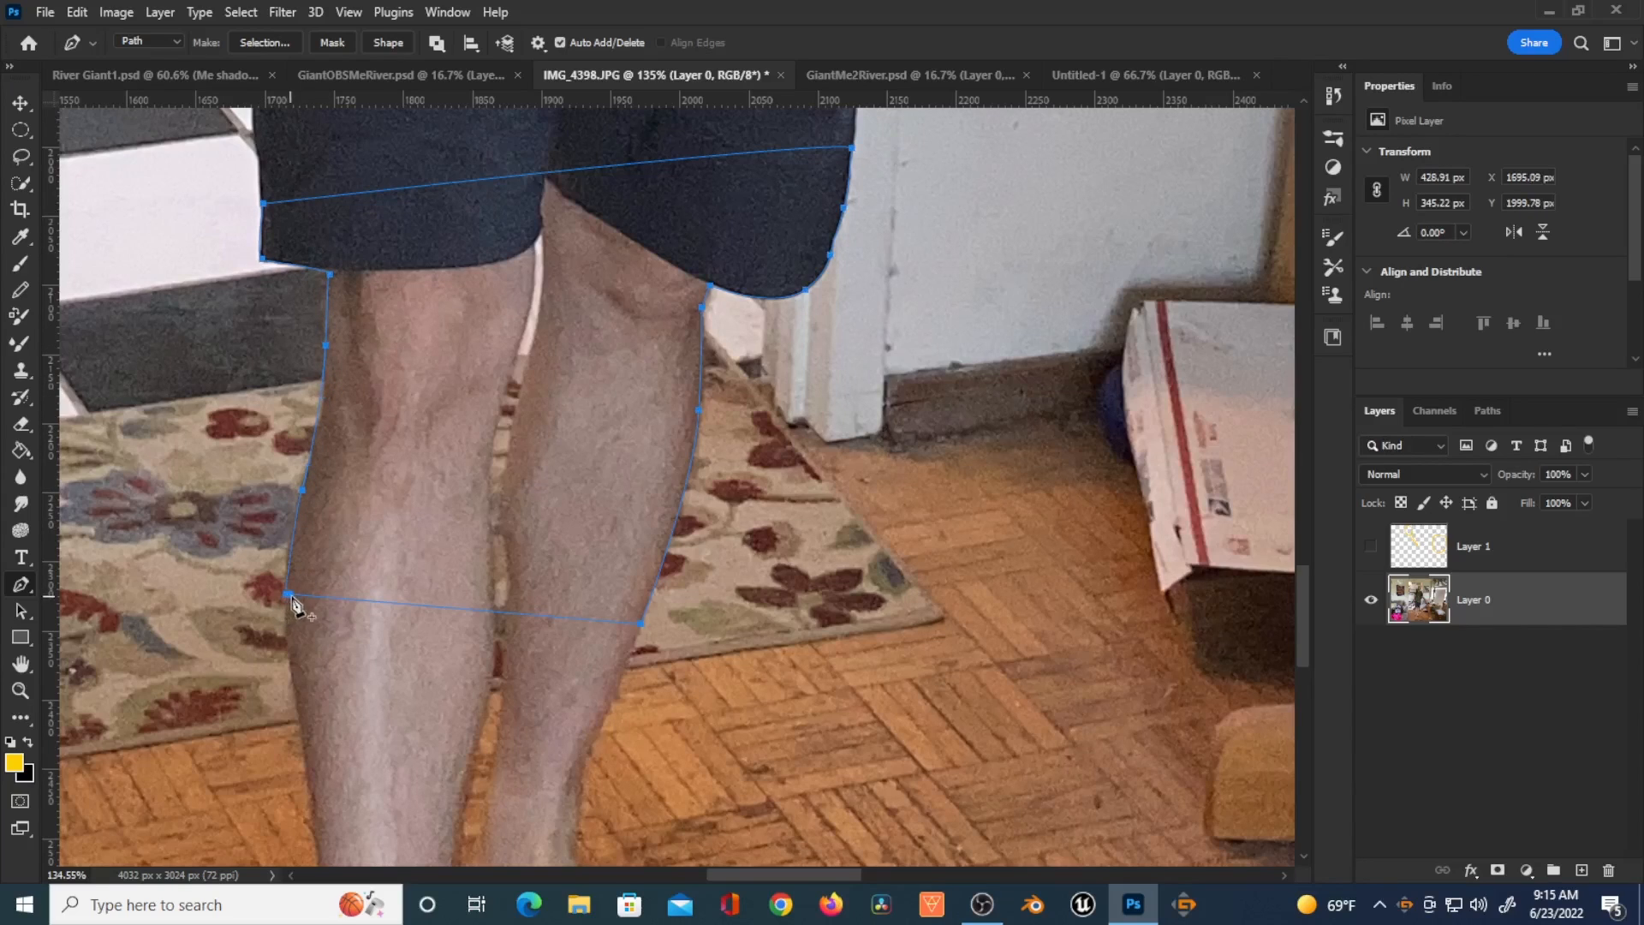
# Step: Convert the closed path to a selection and feather it by 1 pixel
pyautogui.hotkey('ctrl', 'Return')
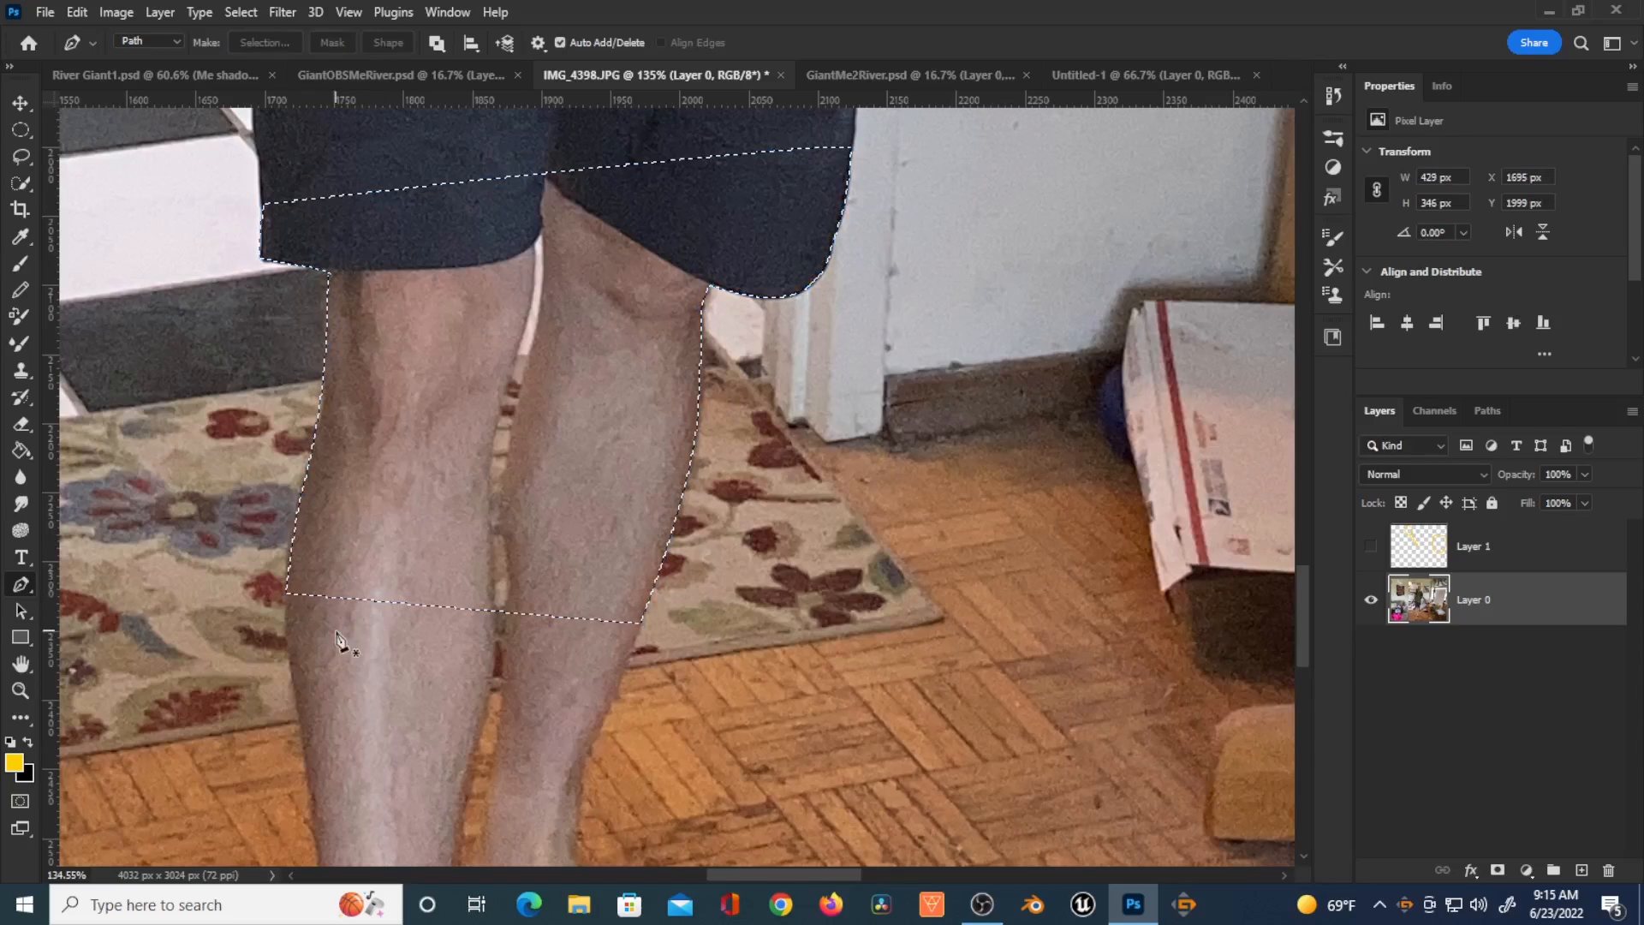
pyautogui.click(243, 13)
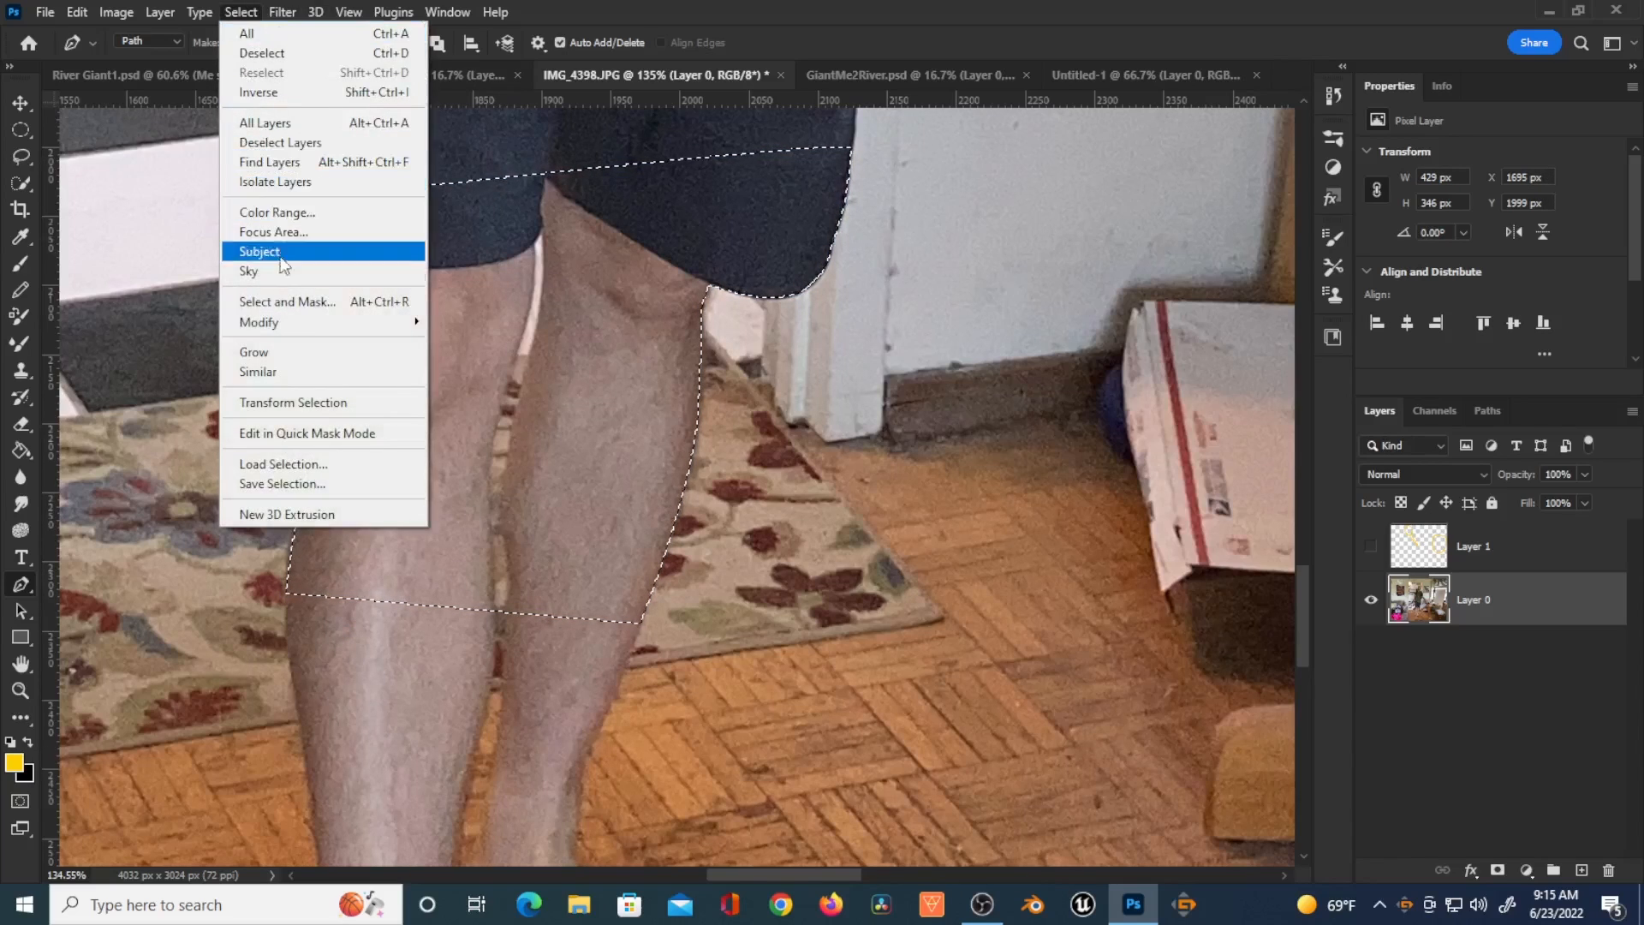
pyautogui.moveTo(370, 326)
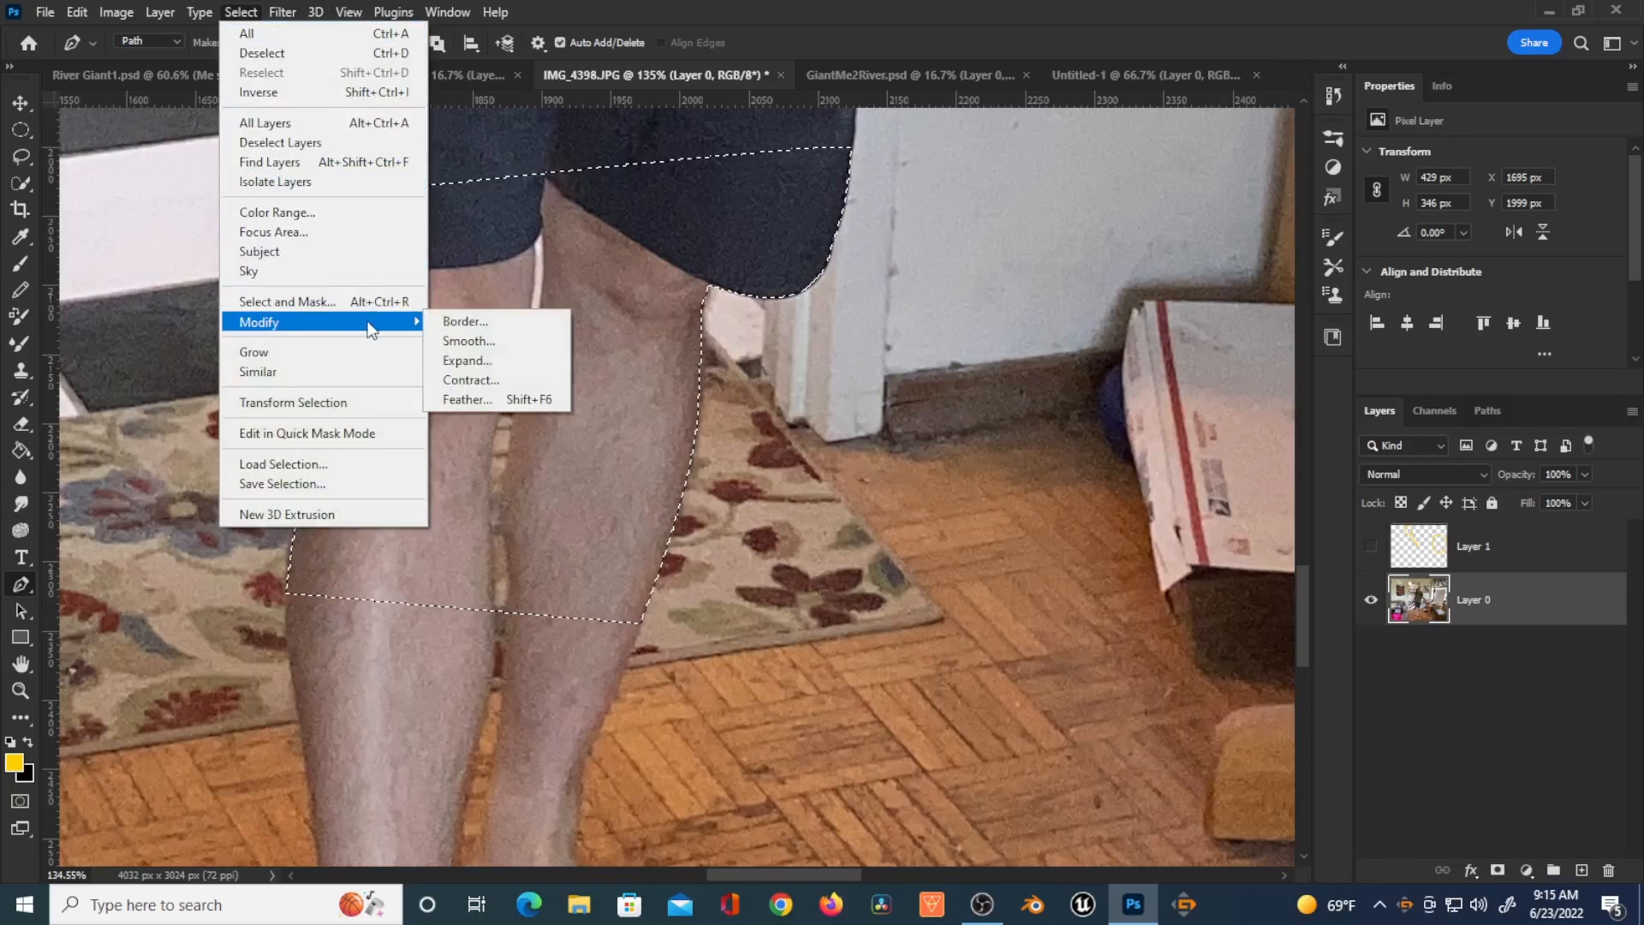
pyautogui.click(496, 399)
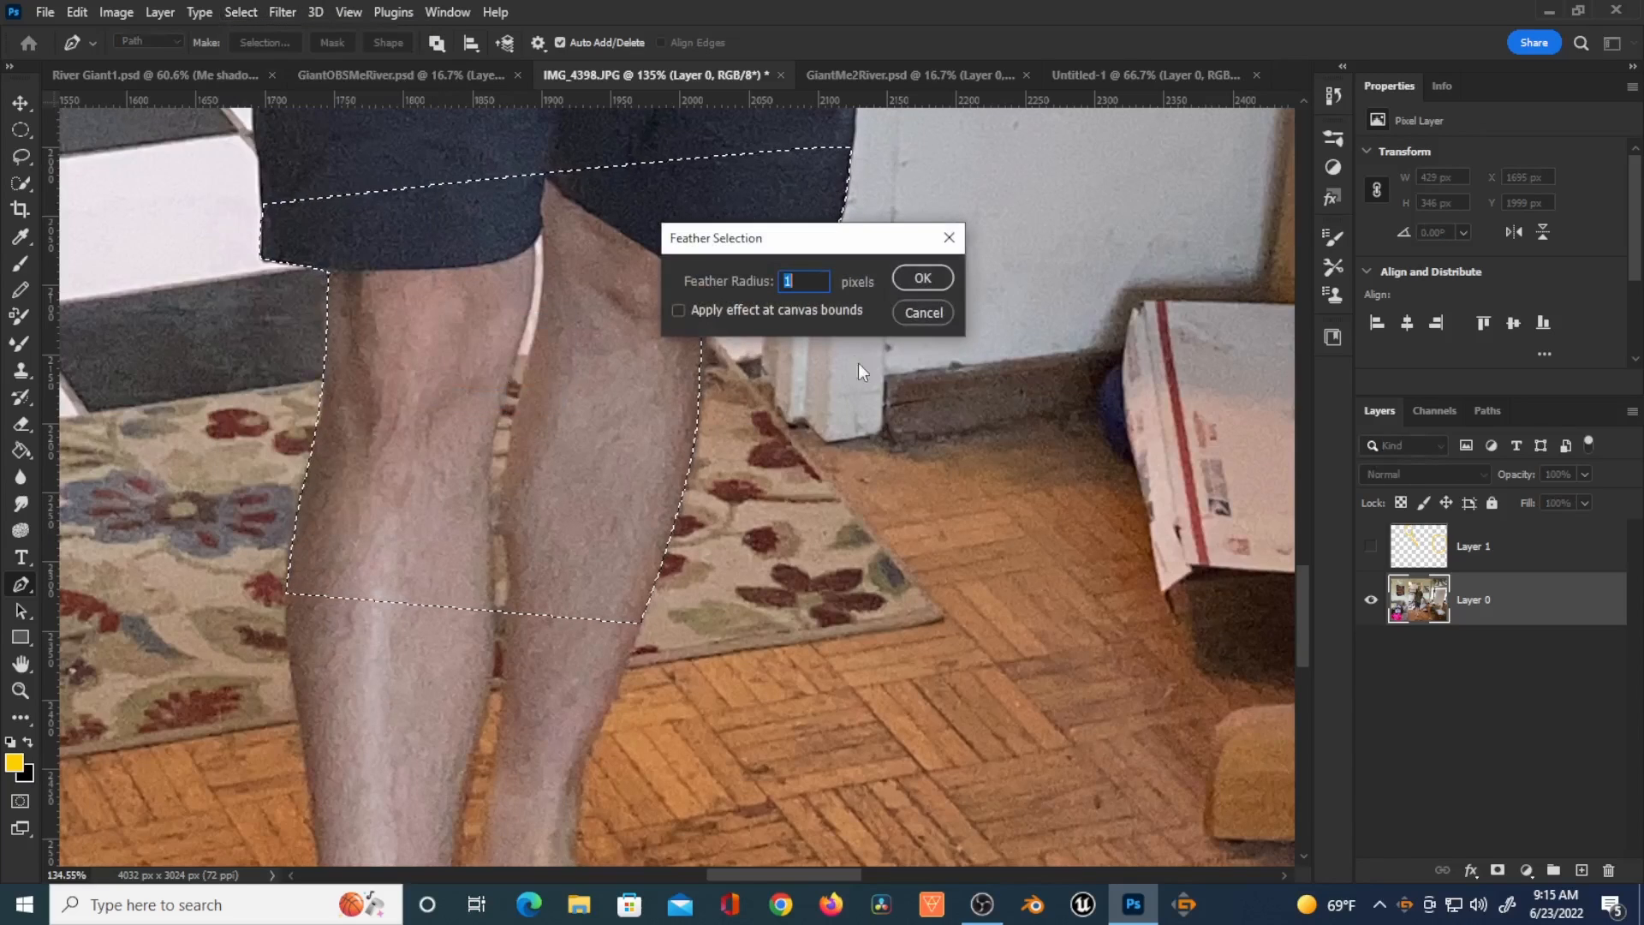
pyautogui.click(930, 280)
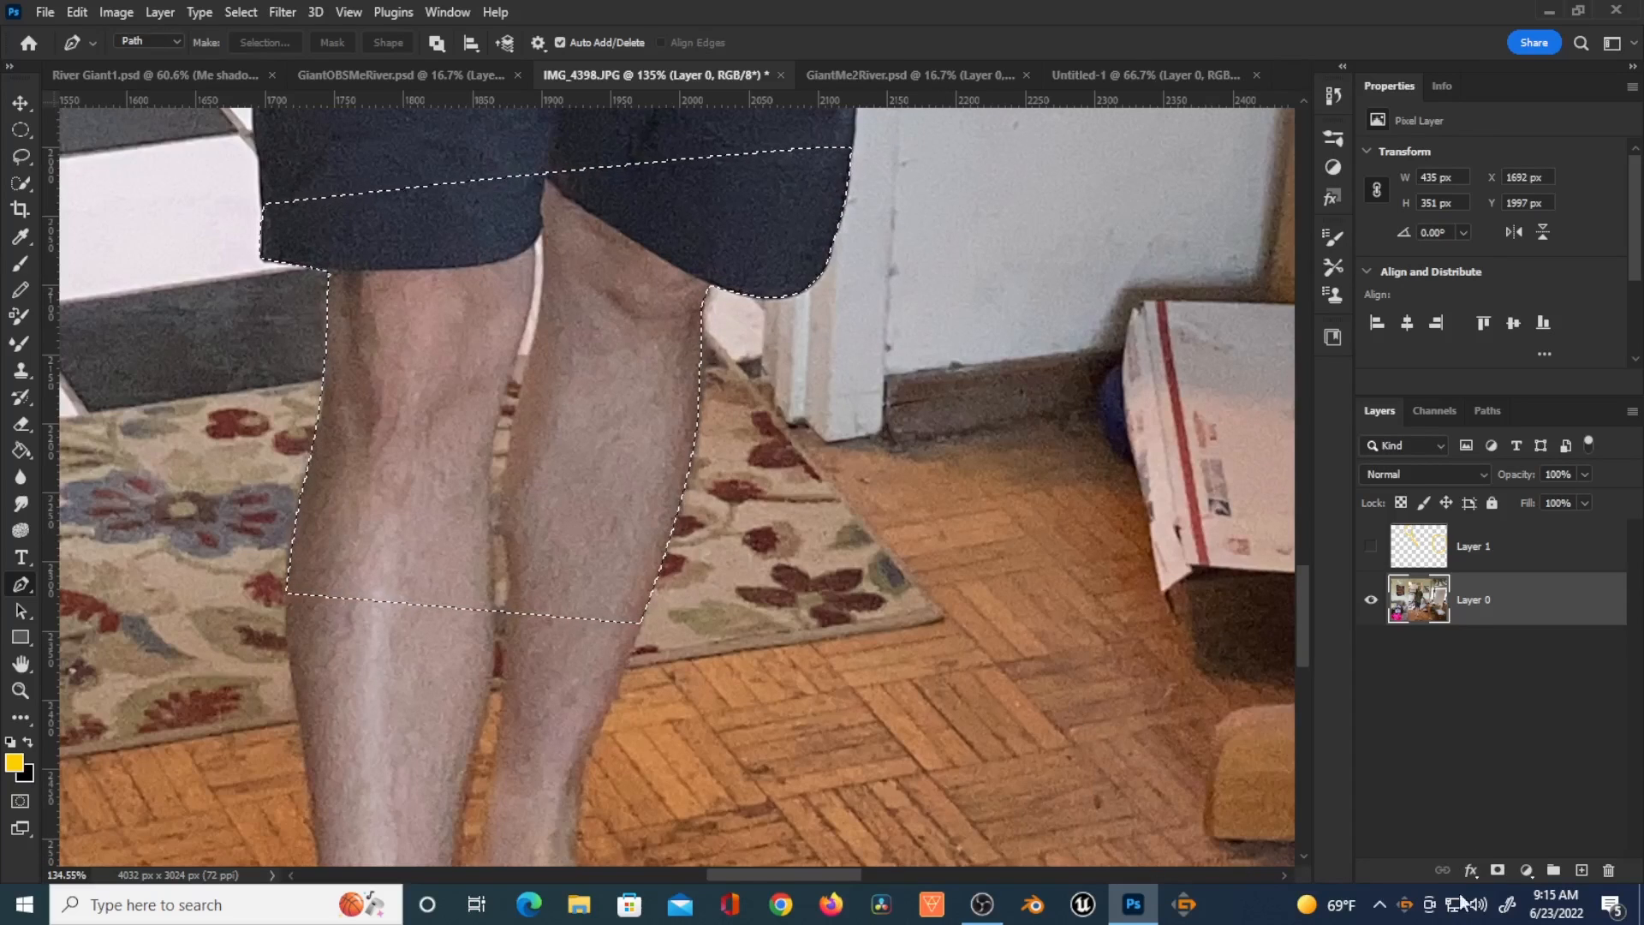
# Step: Mask the photo layer with the leg selection, then undo the mask and deselect
pyautogui.click(1498, 870)
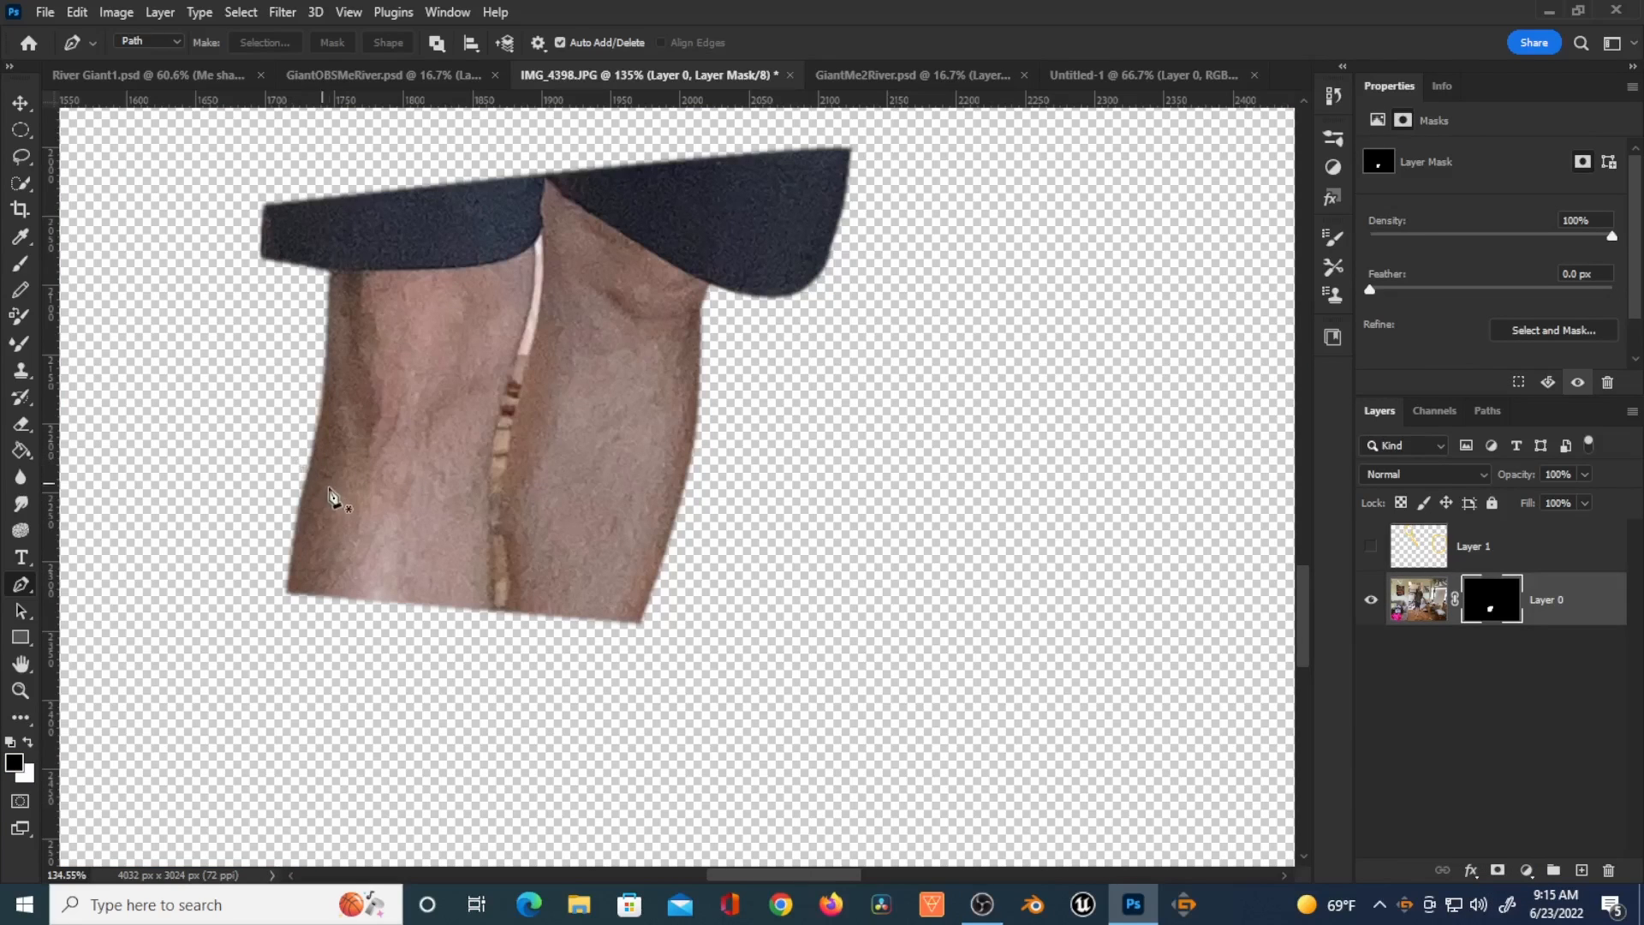
pyautogui.scroll(5, 329, 498)
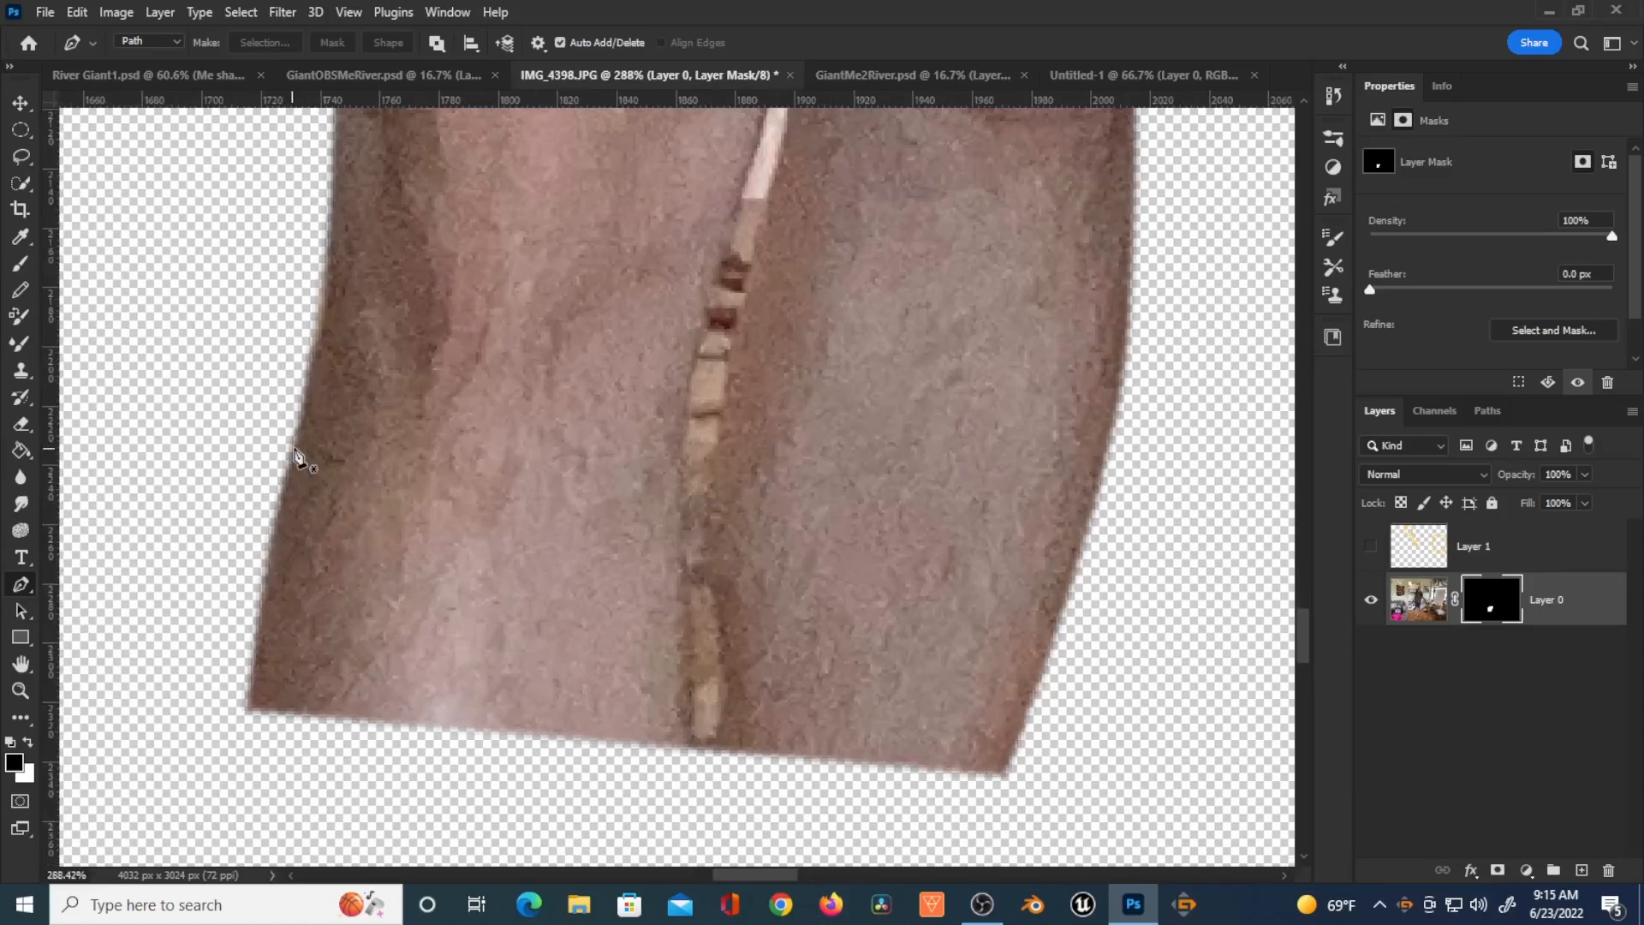
pyautogui.scroll(-5, 336, 508)
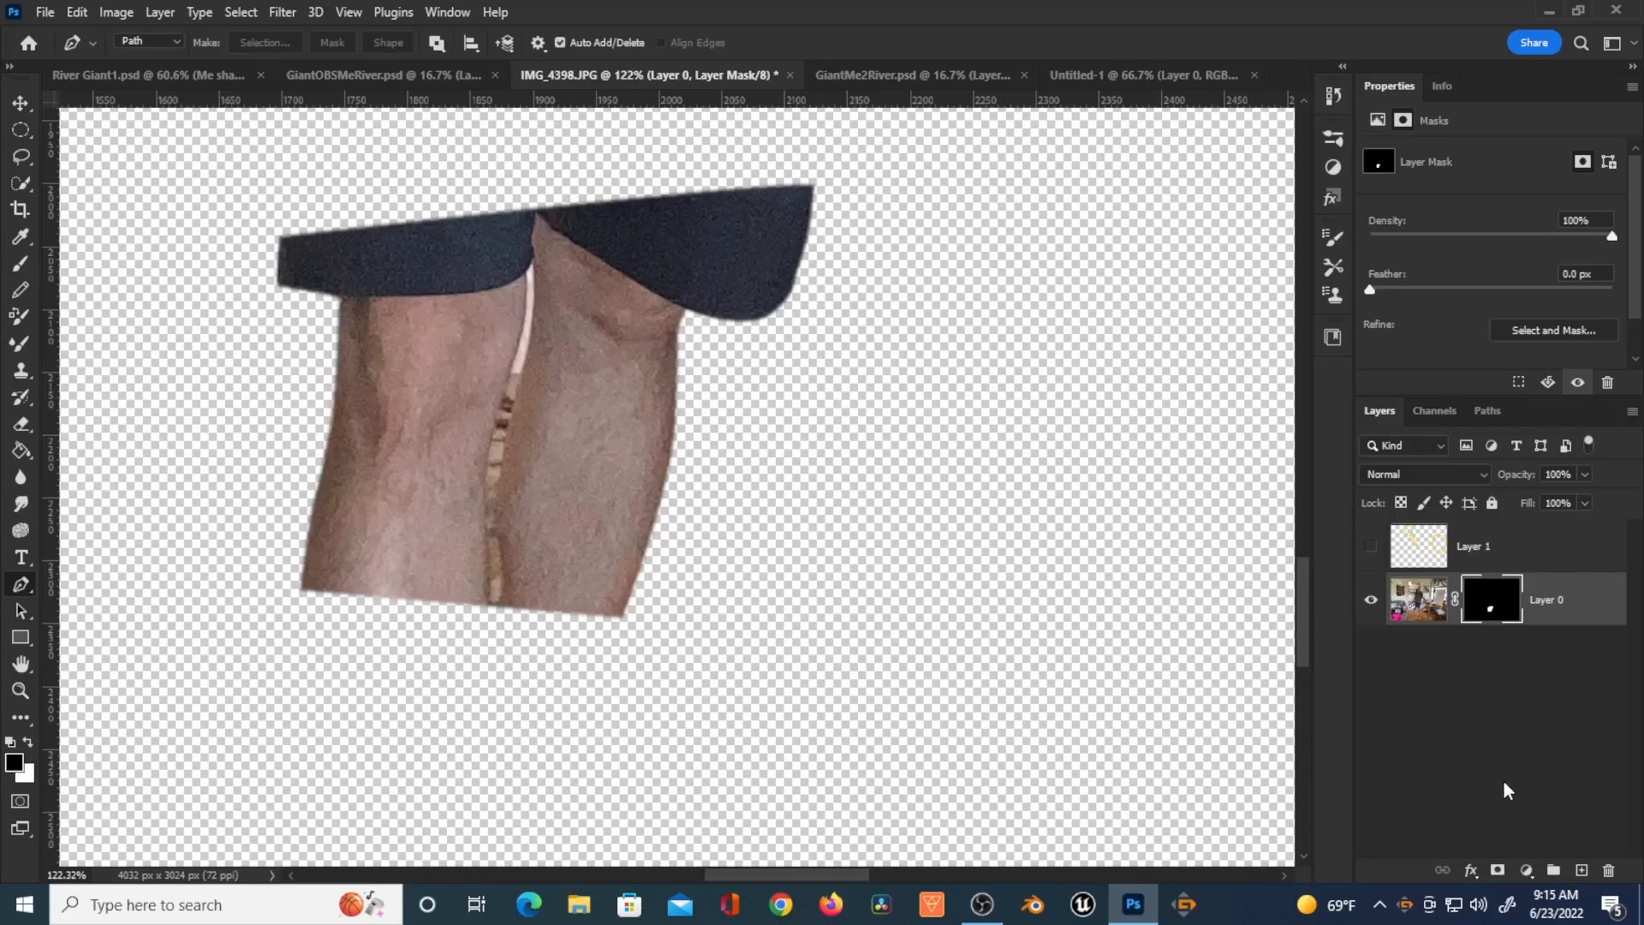
pyautogui.hotkey('ctrl', 'z')
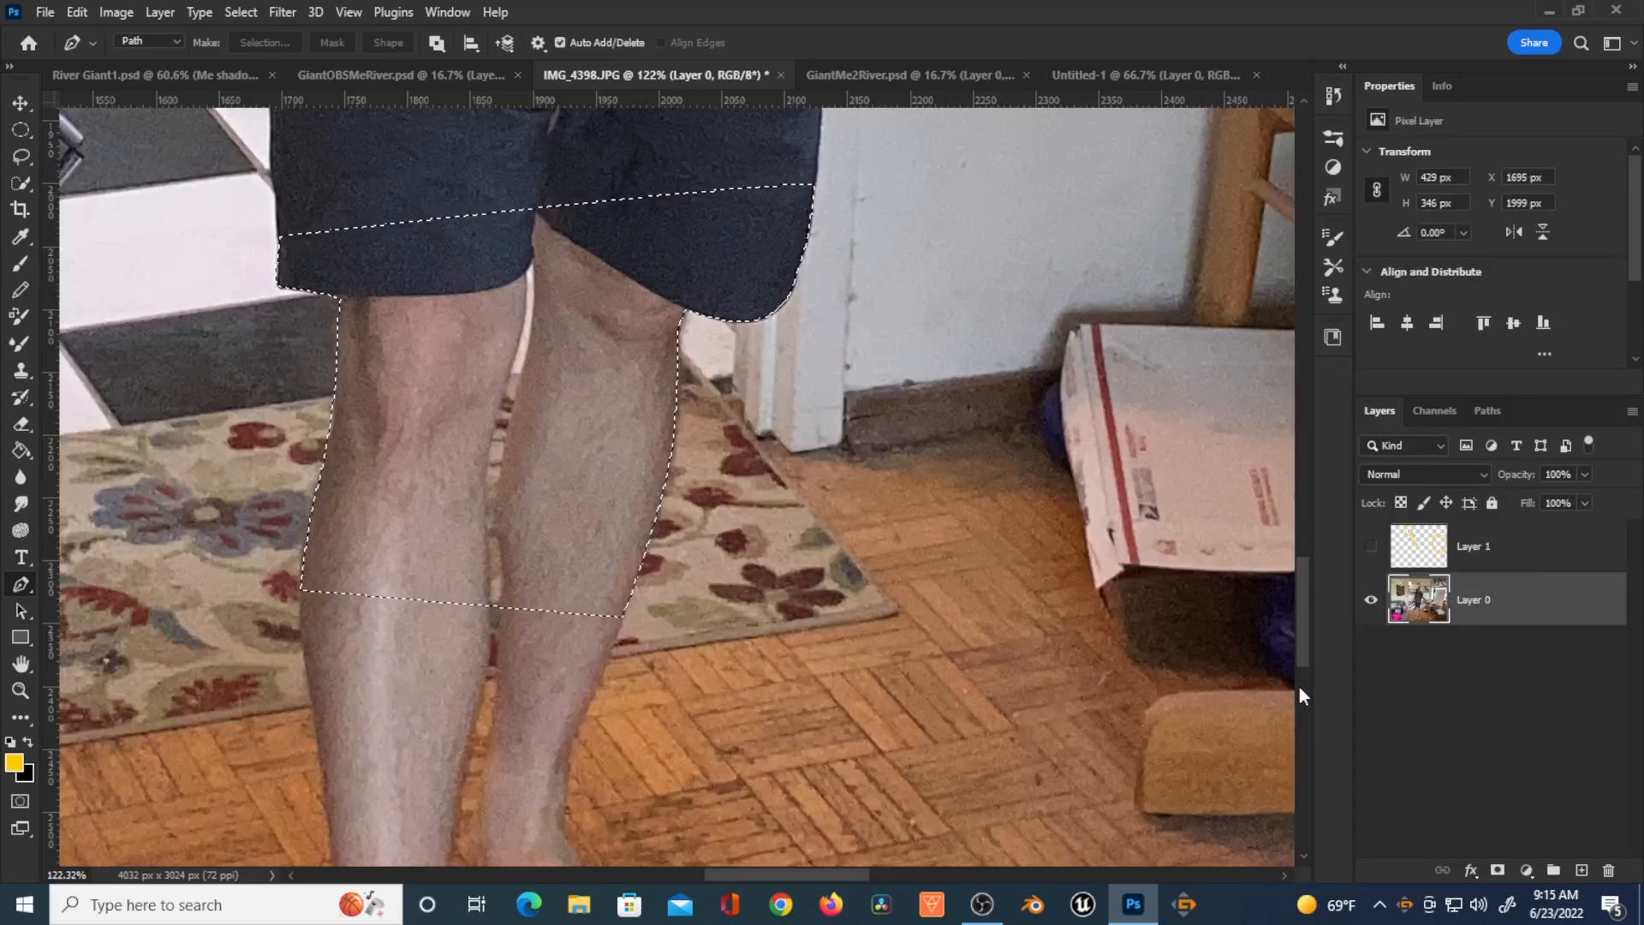
pyautogui.hotkey('ctrl', 'd')
# Step: Open the GiantMe2River document and examine the edges of the cut-out figure
pyautogui.scroll(-5, 1233, 685)
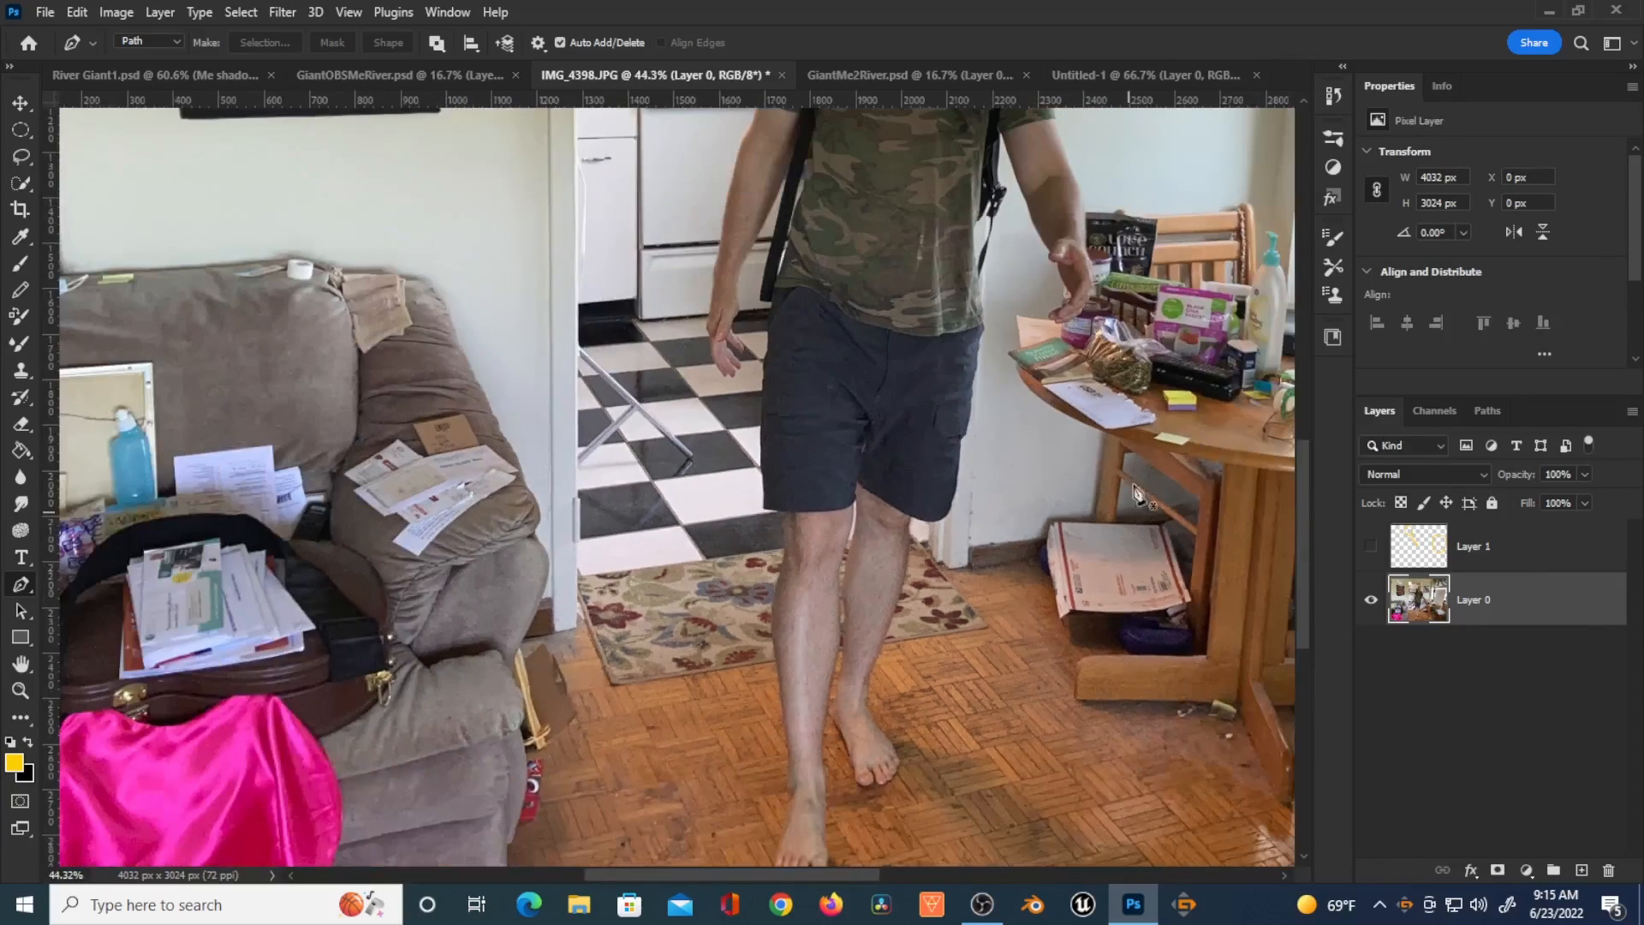
pyautogui.moveTo(1166, 447); pyautogui.dragTo(997, 667)
pyautogui.scroll(-1, 997, 667)
pyautogui.scroll(-3, 997, 668)
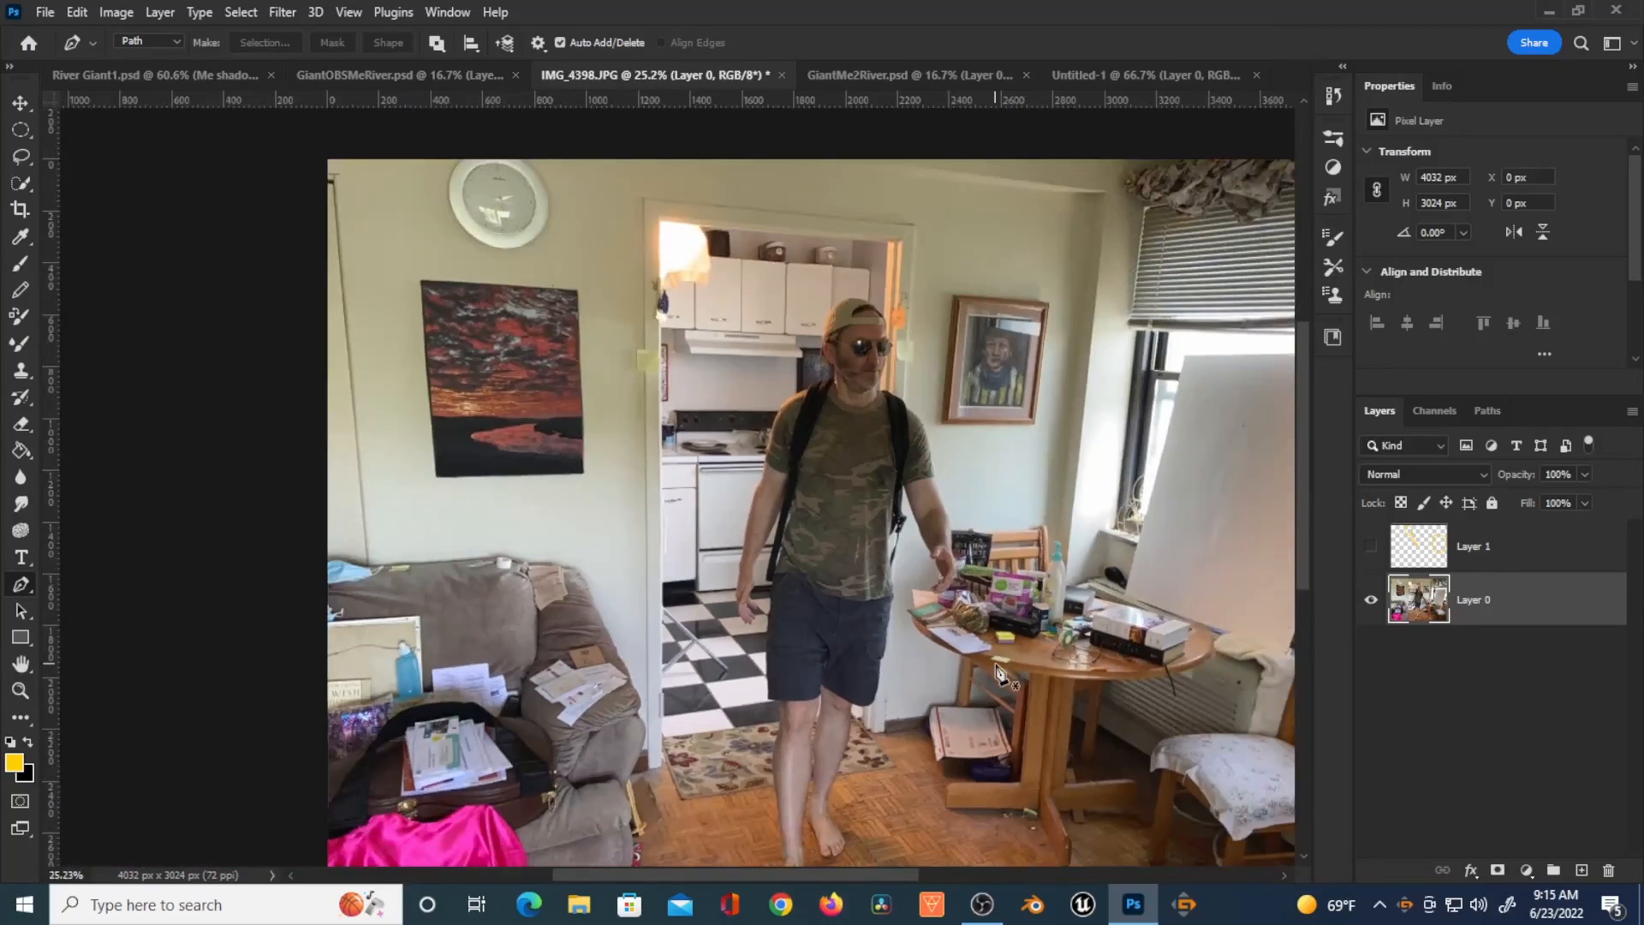
pyautogui.click(898, 73)
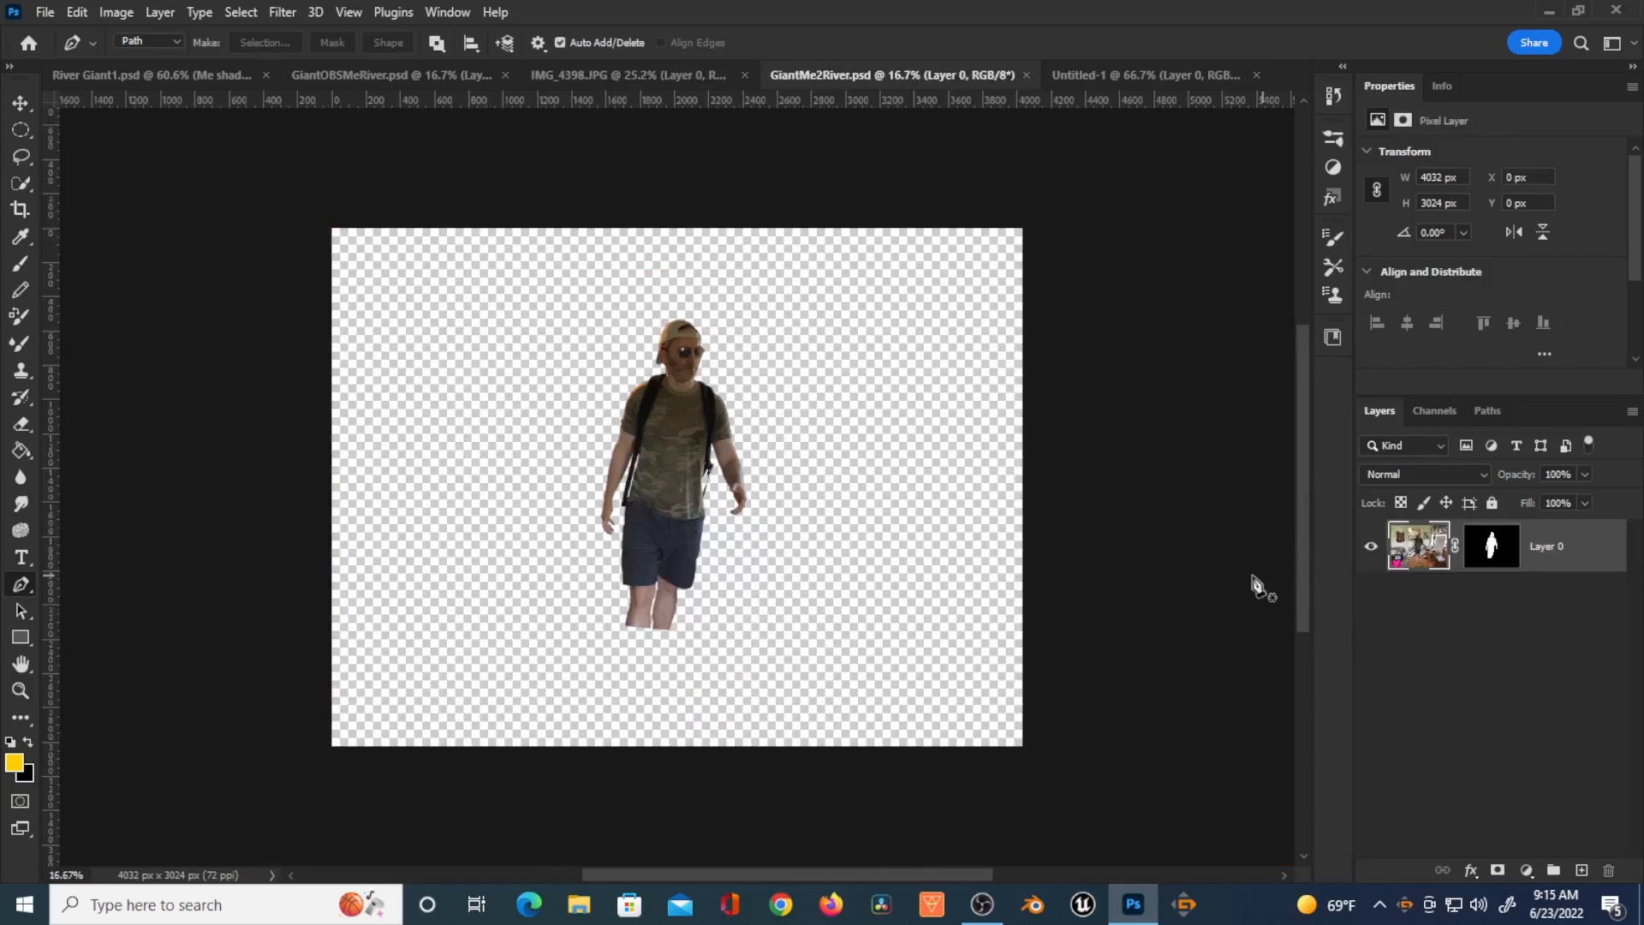
pyautogui.scroll(3, 638, 458)
pyautogui.scroll(8, 638, 458)
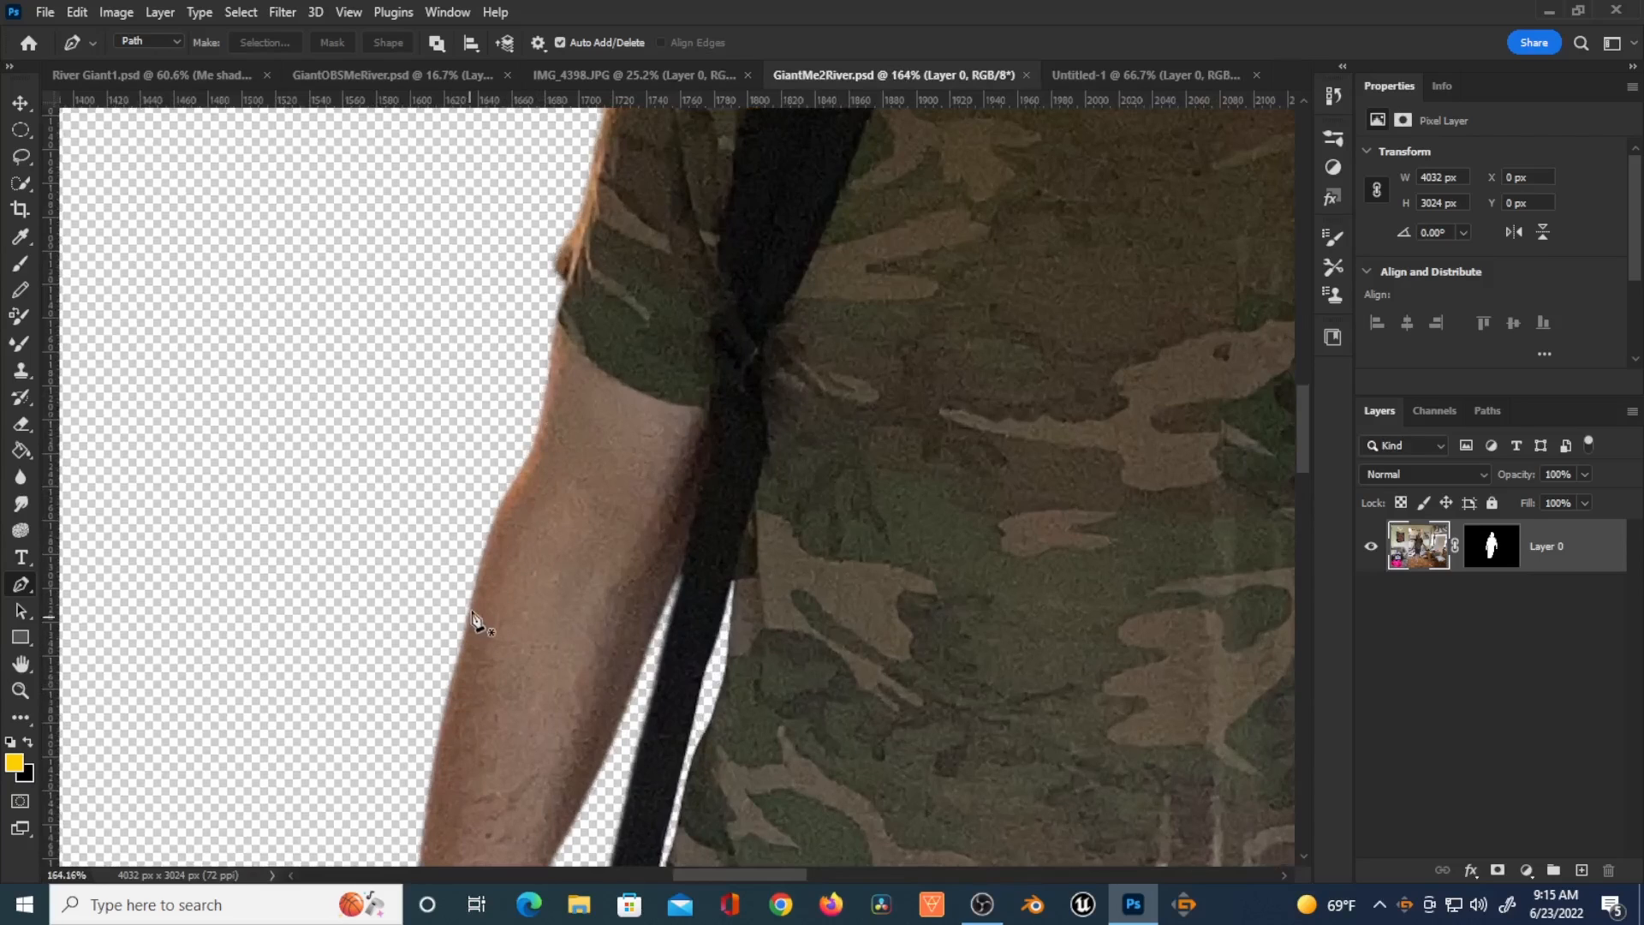
pyautogui.scroll(-5, 480, 555)
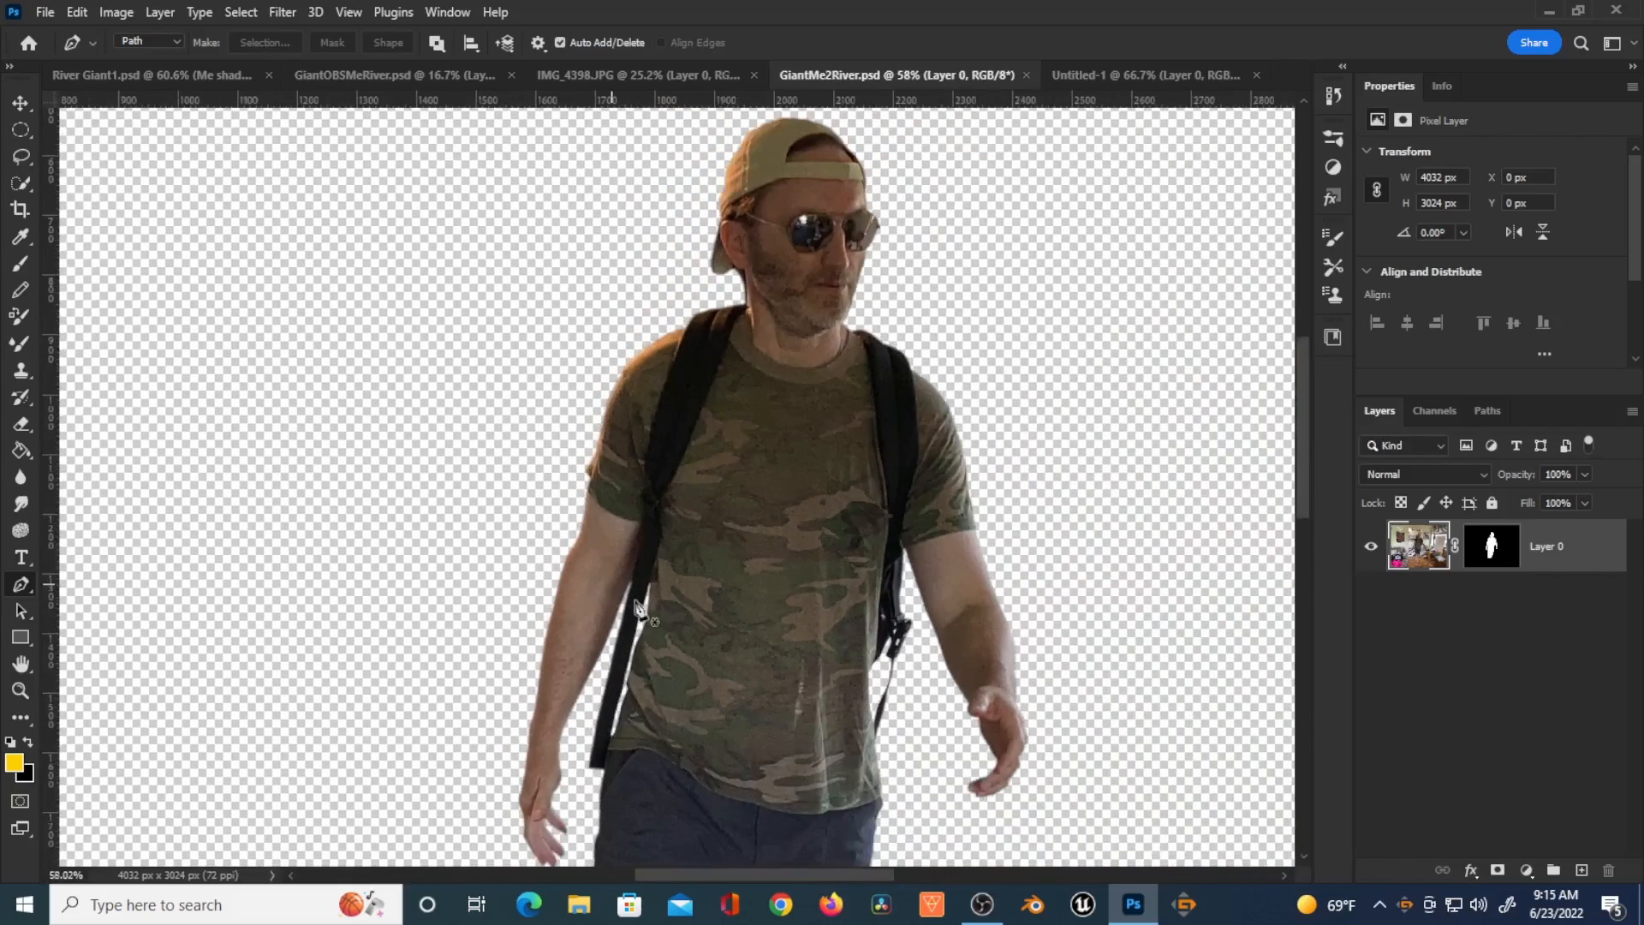
pyautogui.scroll(-4, 638, 610)
# Step: Copy the river landscape layer from GiantOBSMeRiver into the square Untitled-1 document and start Free Transform
pyautogui.hotkey('ctrl', 'Tab')
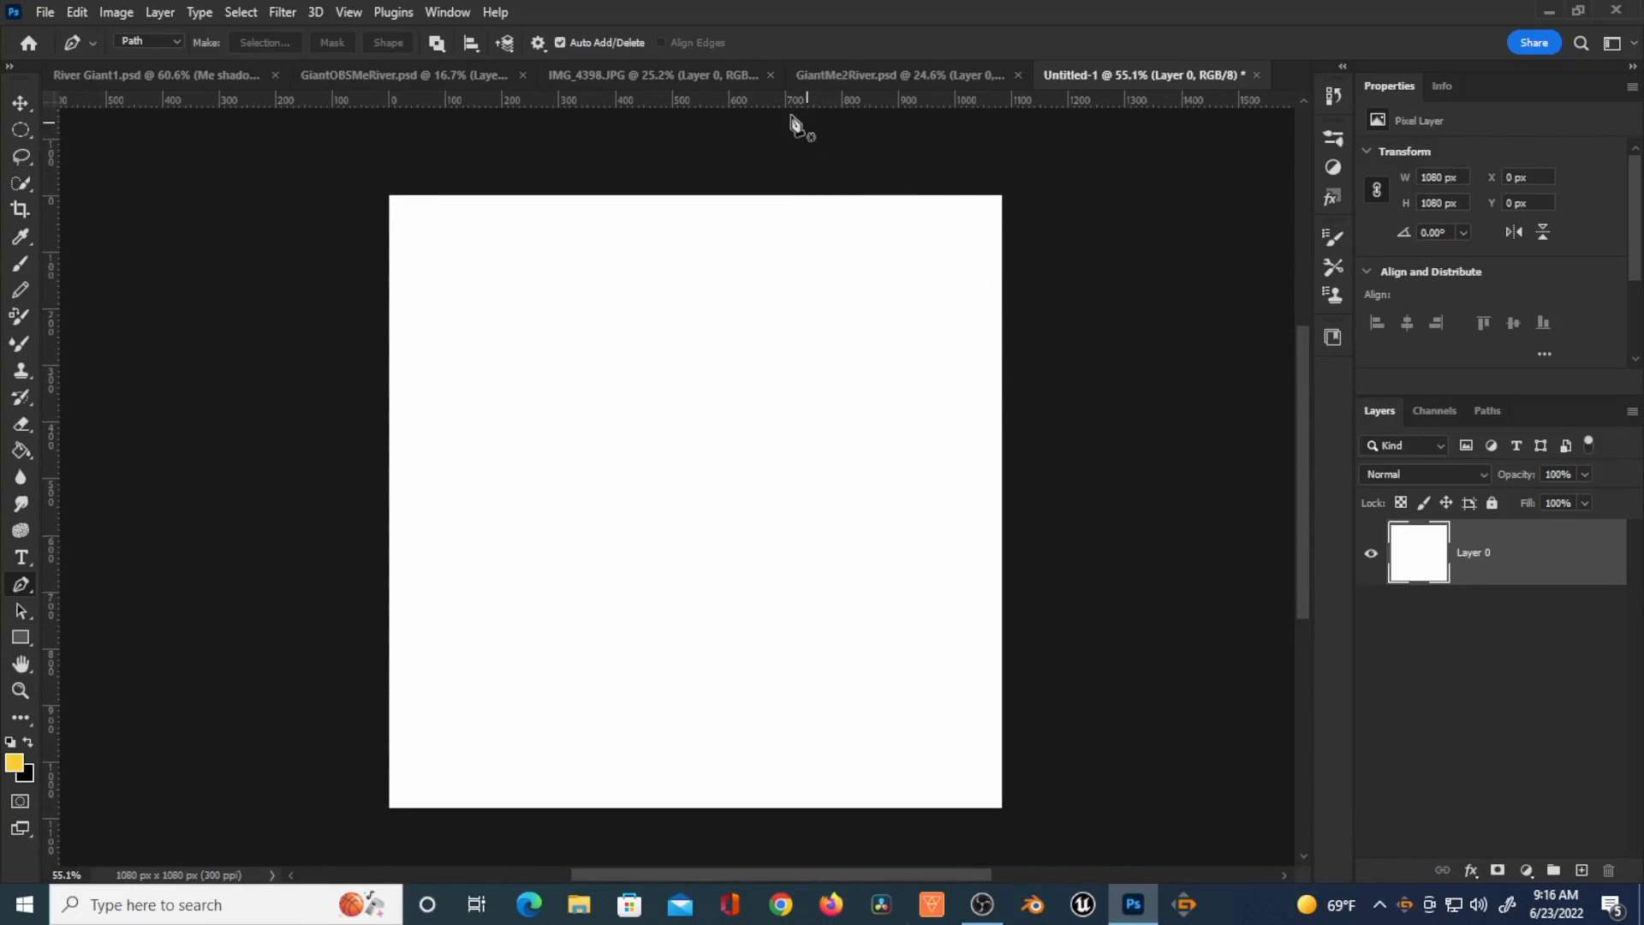
pyautogui.click(418, 73)
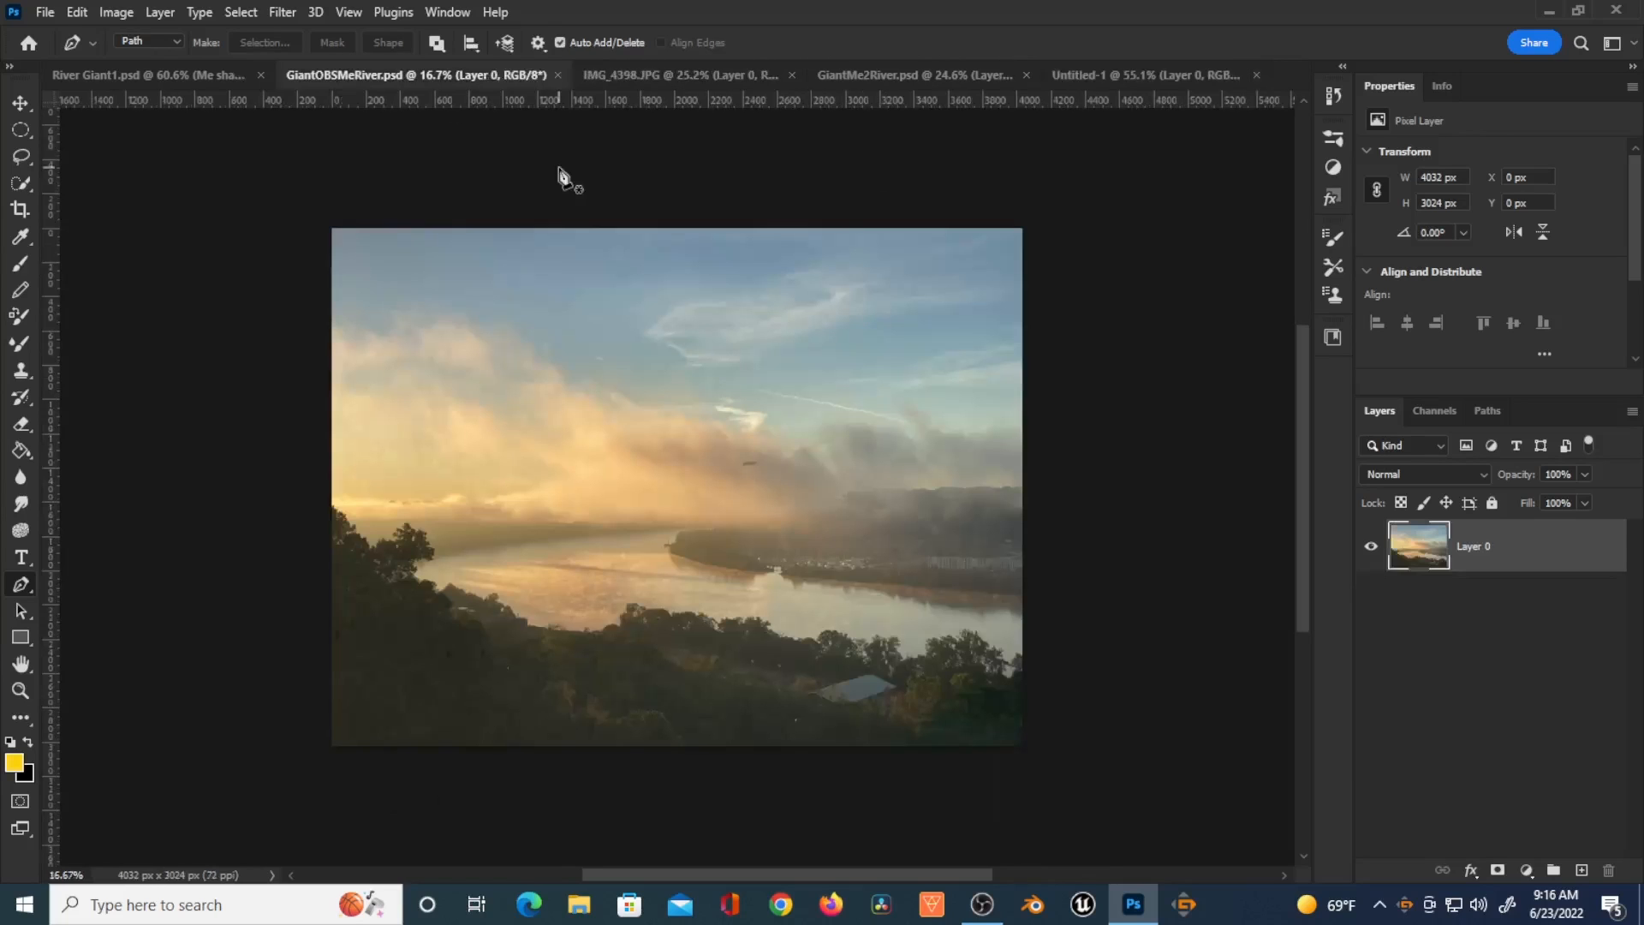
pyautogui.moveTo(1415, 551); pyautogui.dragTo(762, 542)
pyautogui.hotkey('ctrl', 't')
pyautogui.hotkey('ctrl', '0')
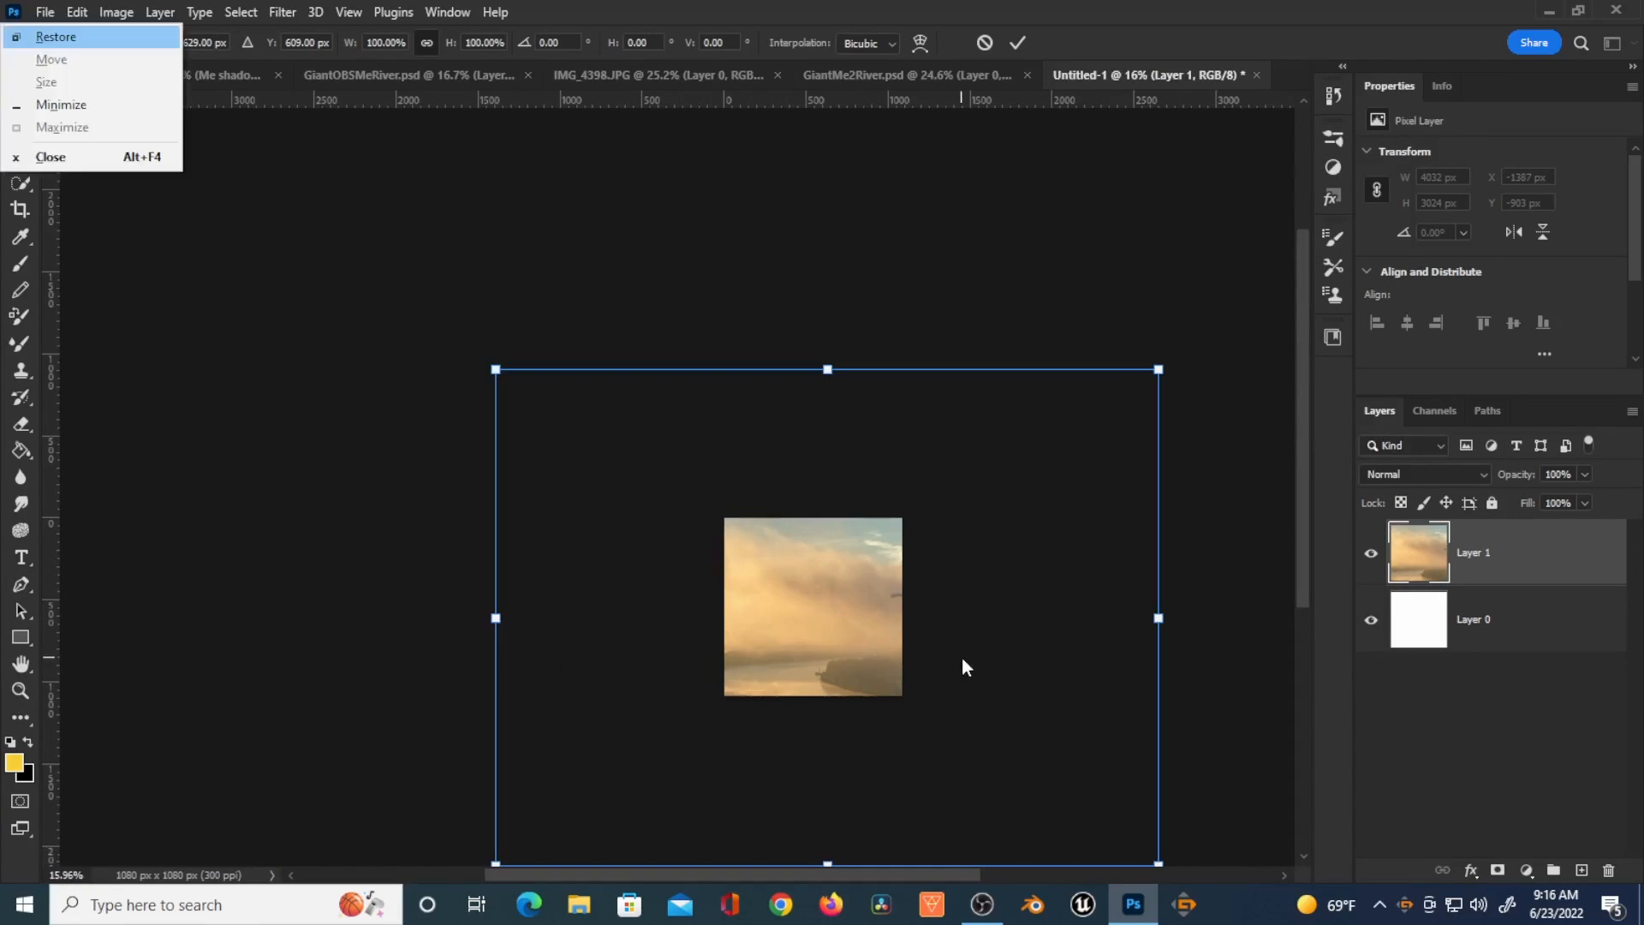
# Step: Scale down and position the river photo so it fills the square canvas
pyautogui.moveTo(947, 628); pyautogui.dragTo(876, 538)
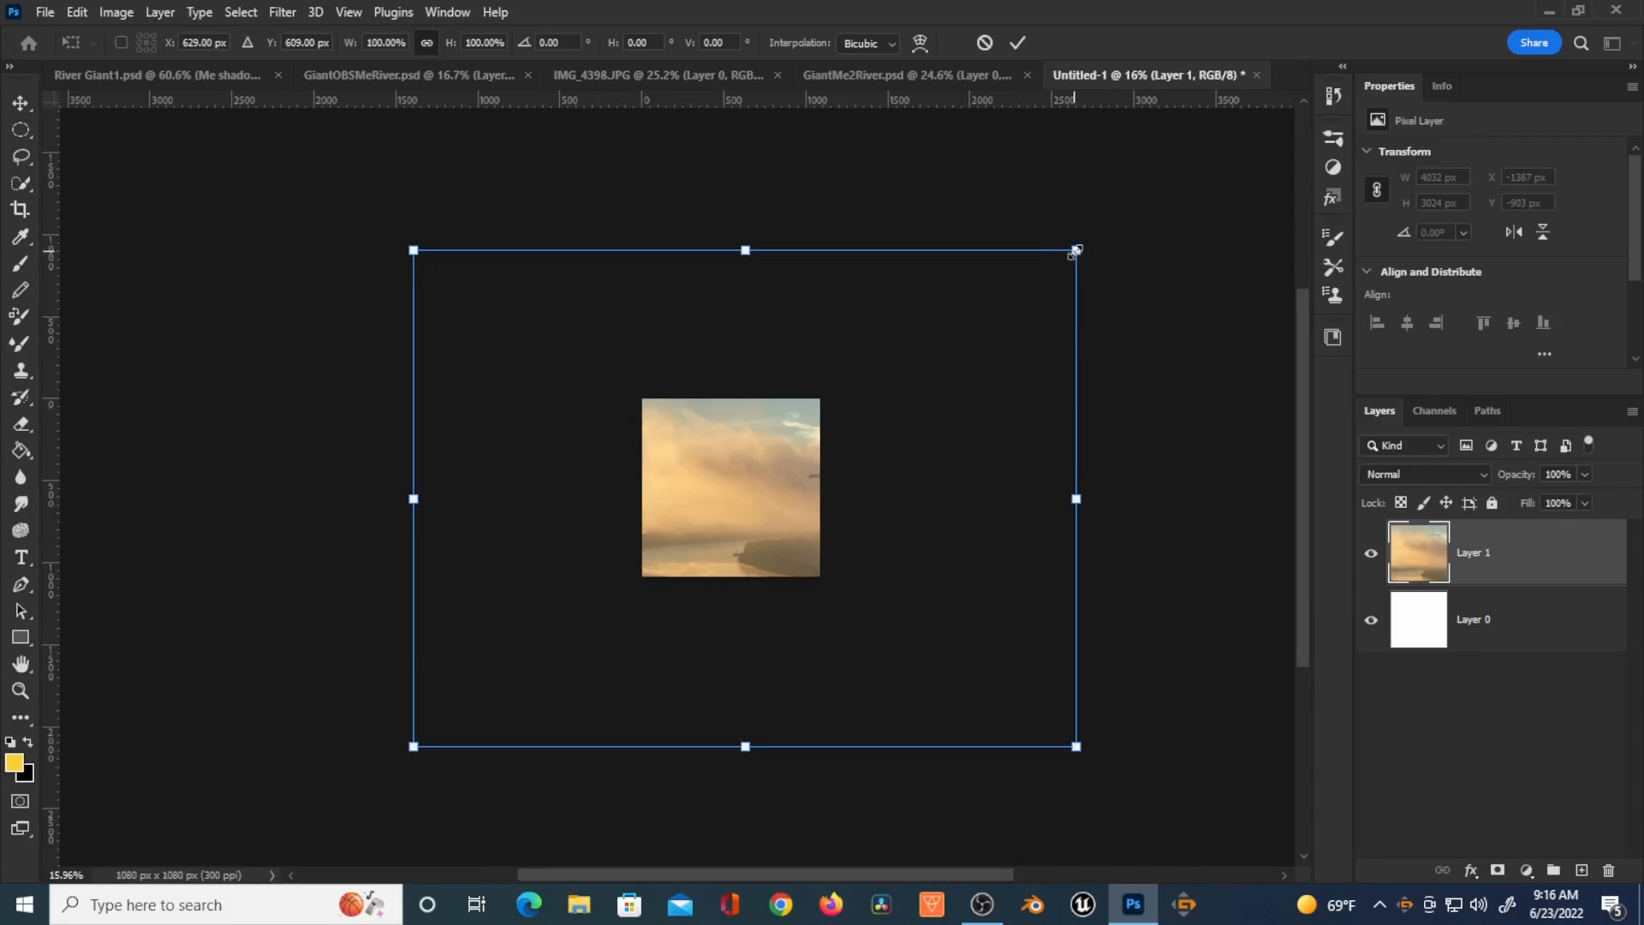
pyautogui.moveTo(1077, 250); pyautogui.dragTo(695, 538)
pyautogui.moveTo(690, 615); pyautogui.dragTo(819, 498)
pyautogui.moveTo(590, 591); pyautogui.dragTo(625, 569)
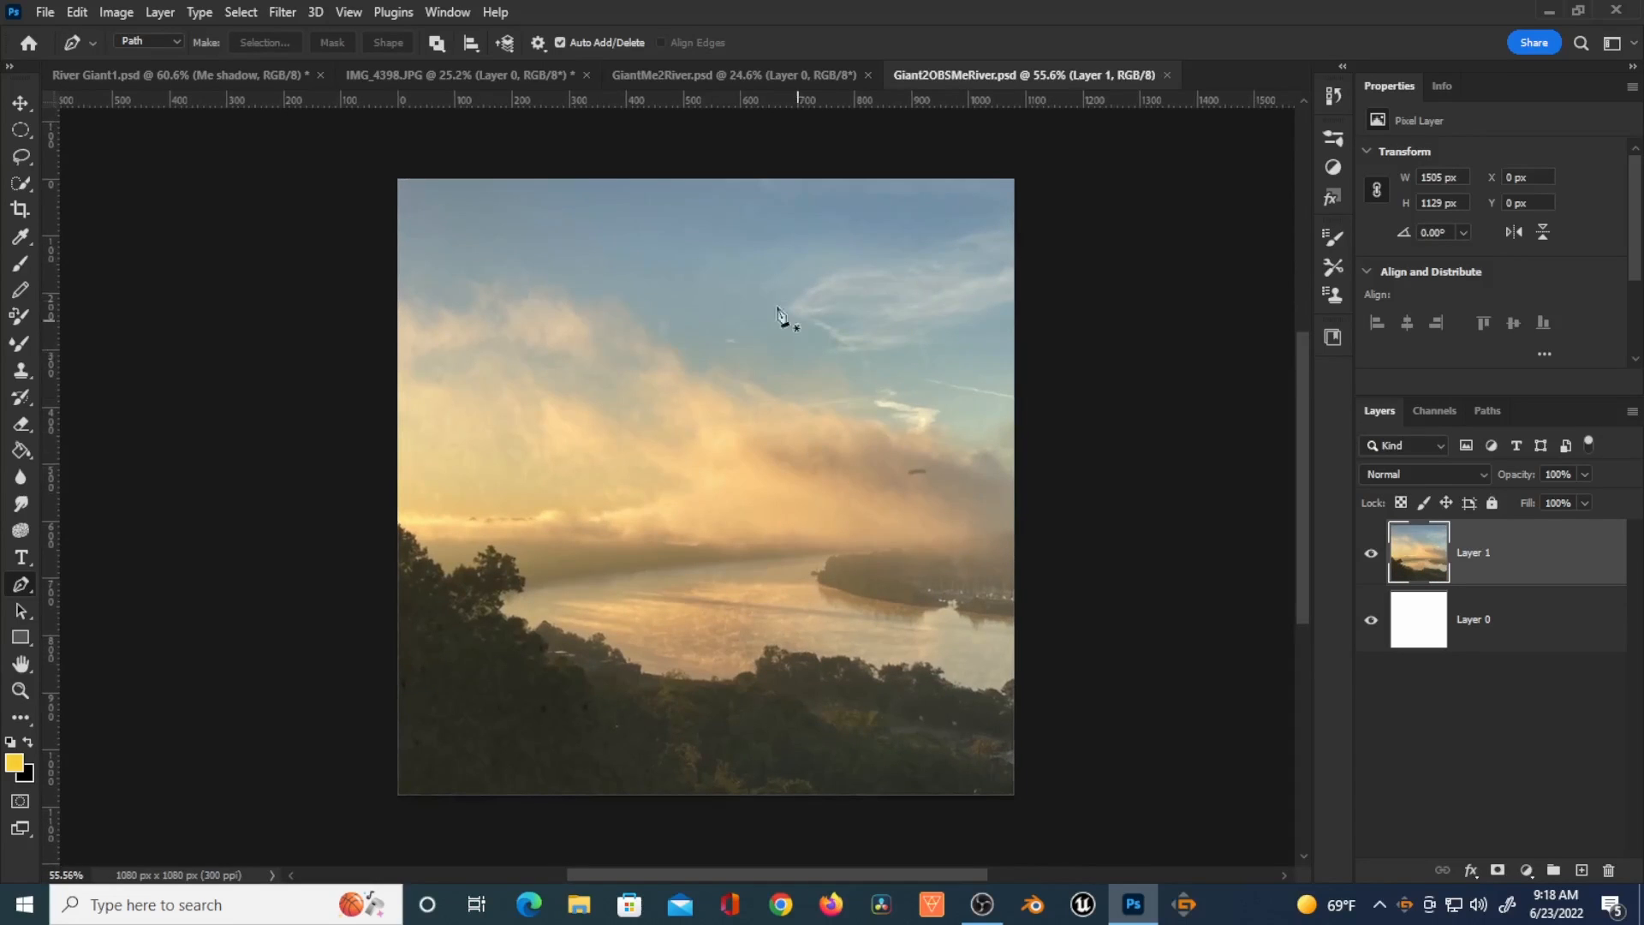
# Step: Copy the masked figure layer from GiantMe2River into the Giant2OBSMeRiver composite above the river
pyautogui.click(711, 72)
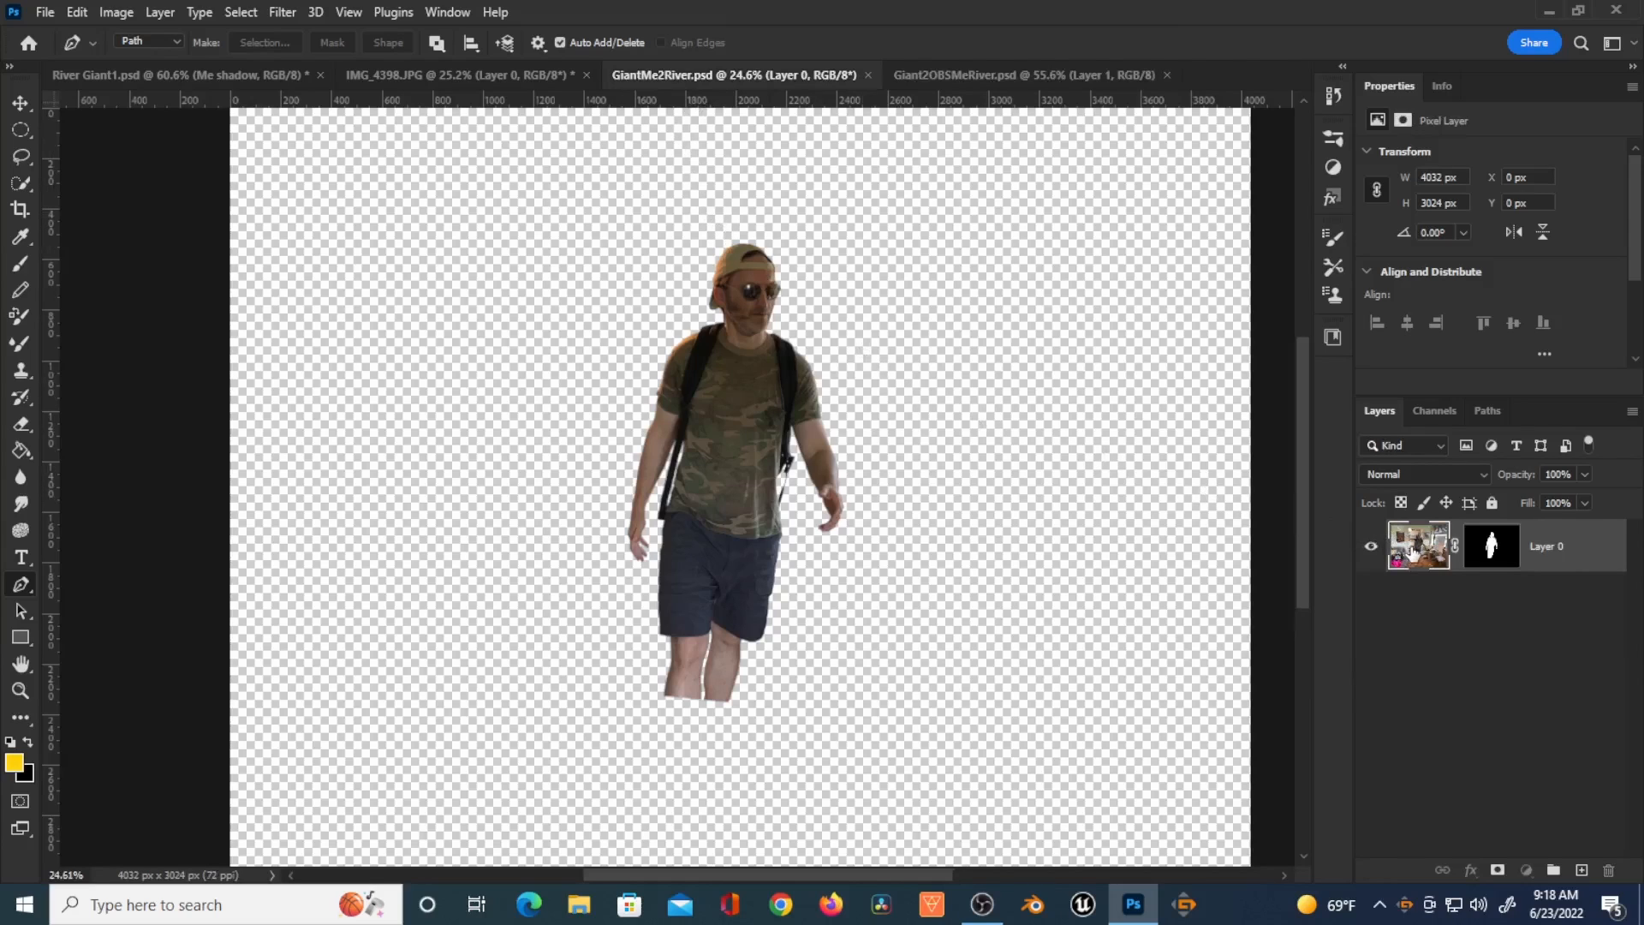
pyautogui.moveTo(1358, 503); pyautogui.dragTo(688, 572)
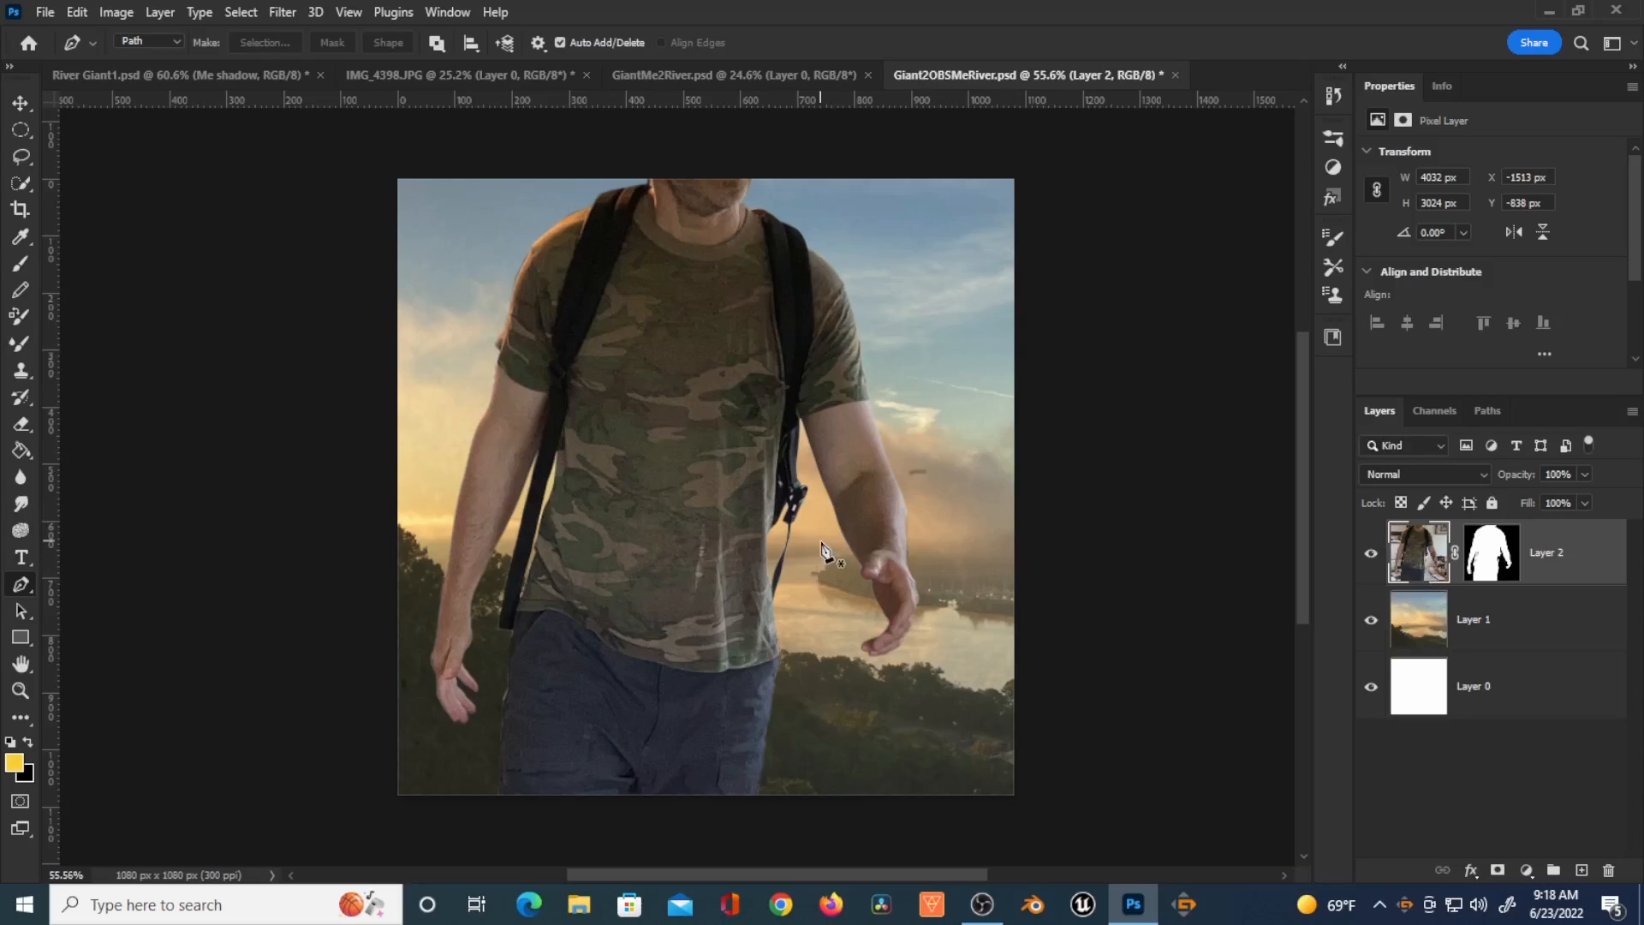
pyautogui.scroll(-6, 820, 549)
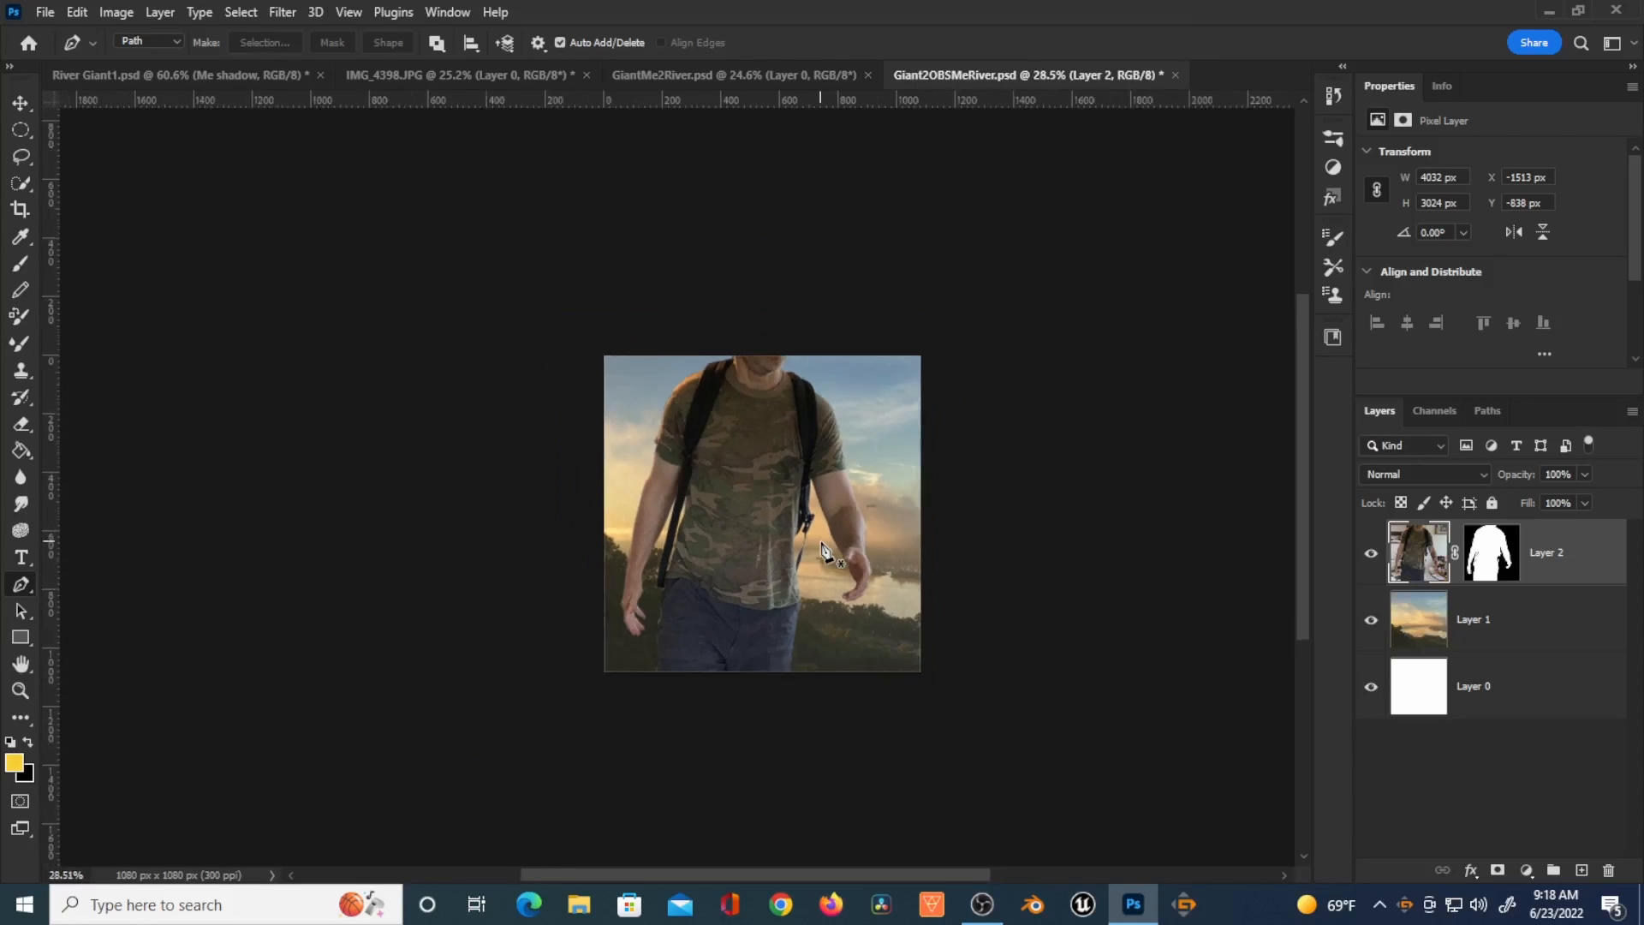
# Step: Scale the figure layer down to about 40% and position him standing in the middle of the river scene
pyautogui.hotkey('ctrl', 't')
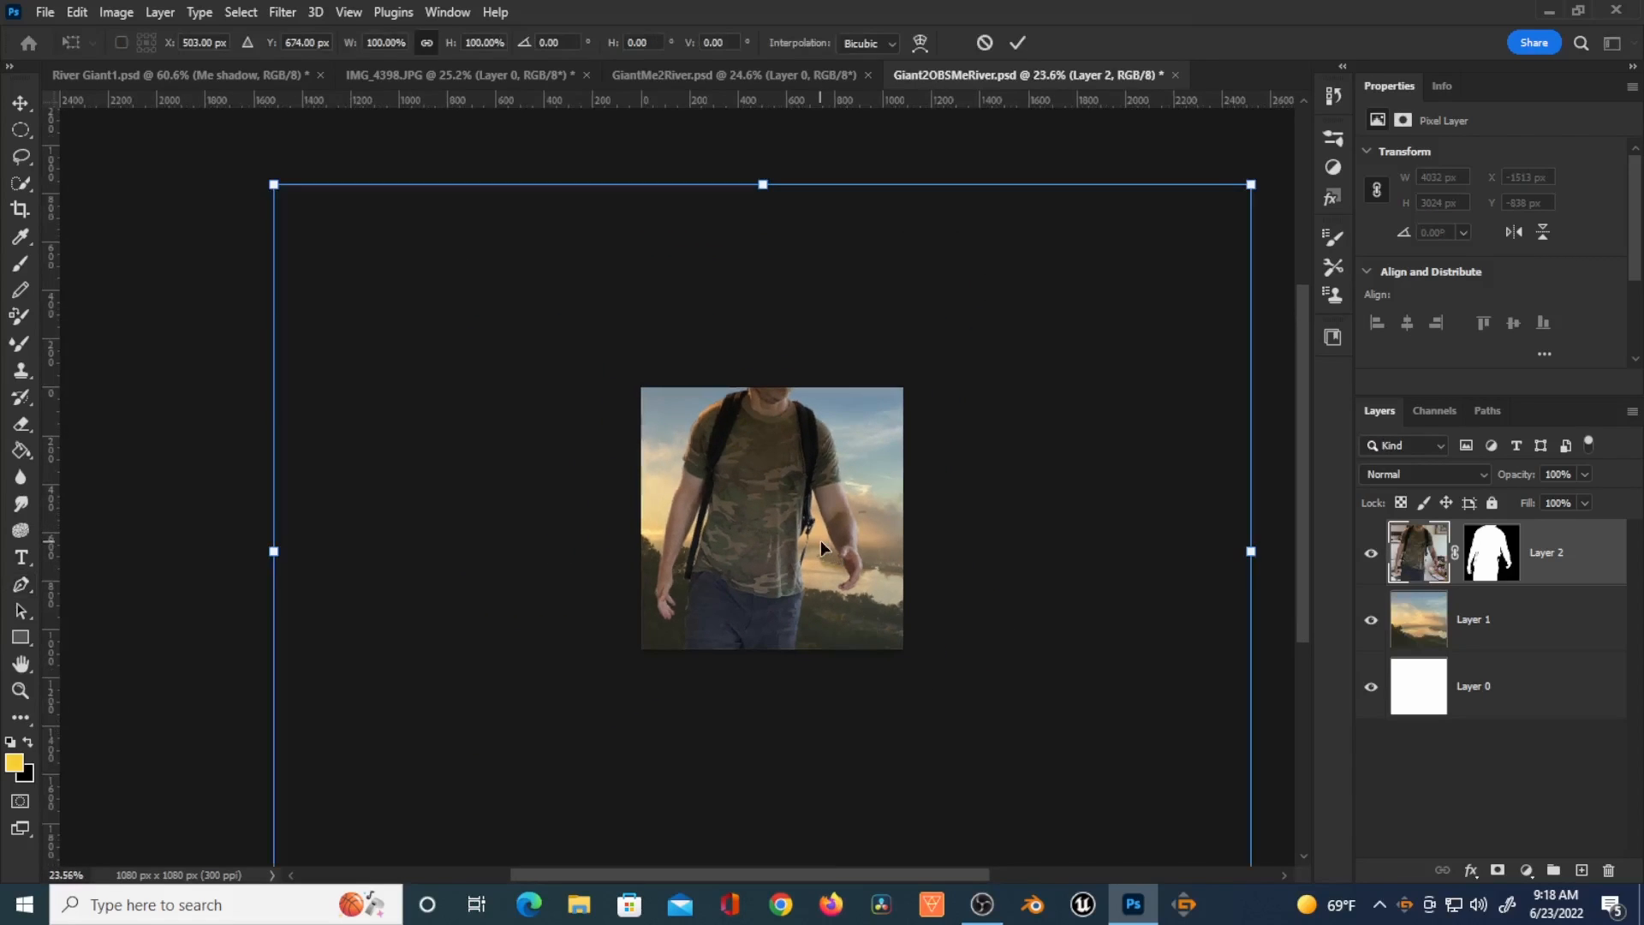
pyautogui.moveTo(1252, 185); pyautogui.dragTo(794, 528)
pyautogui.moveTo(600, 724); pyautogui.dragTo(837, 549)
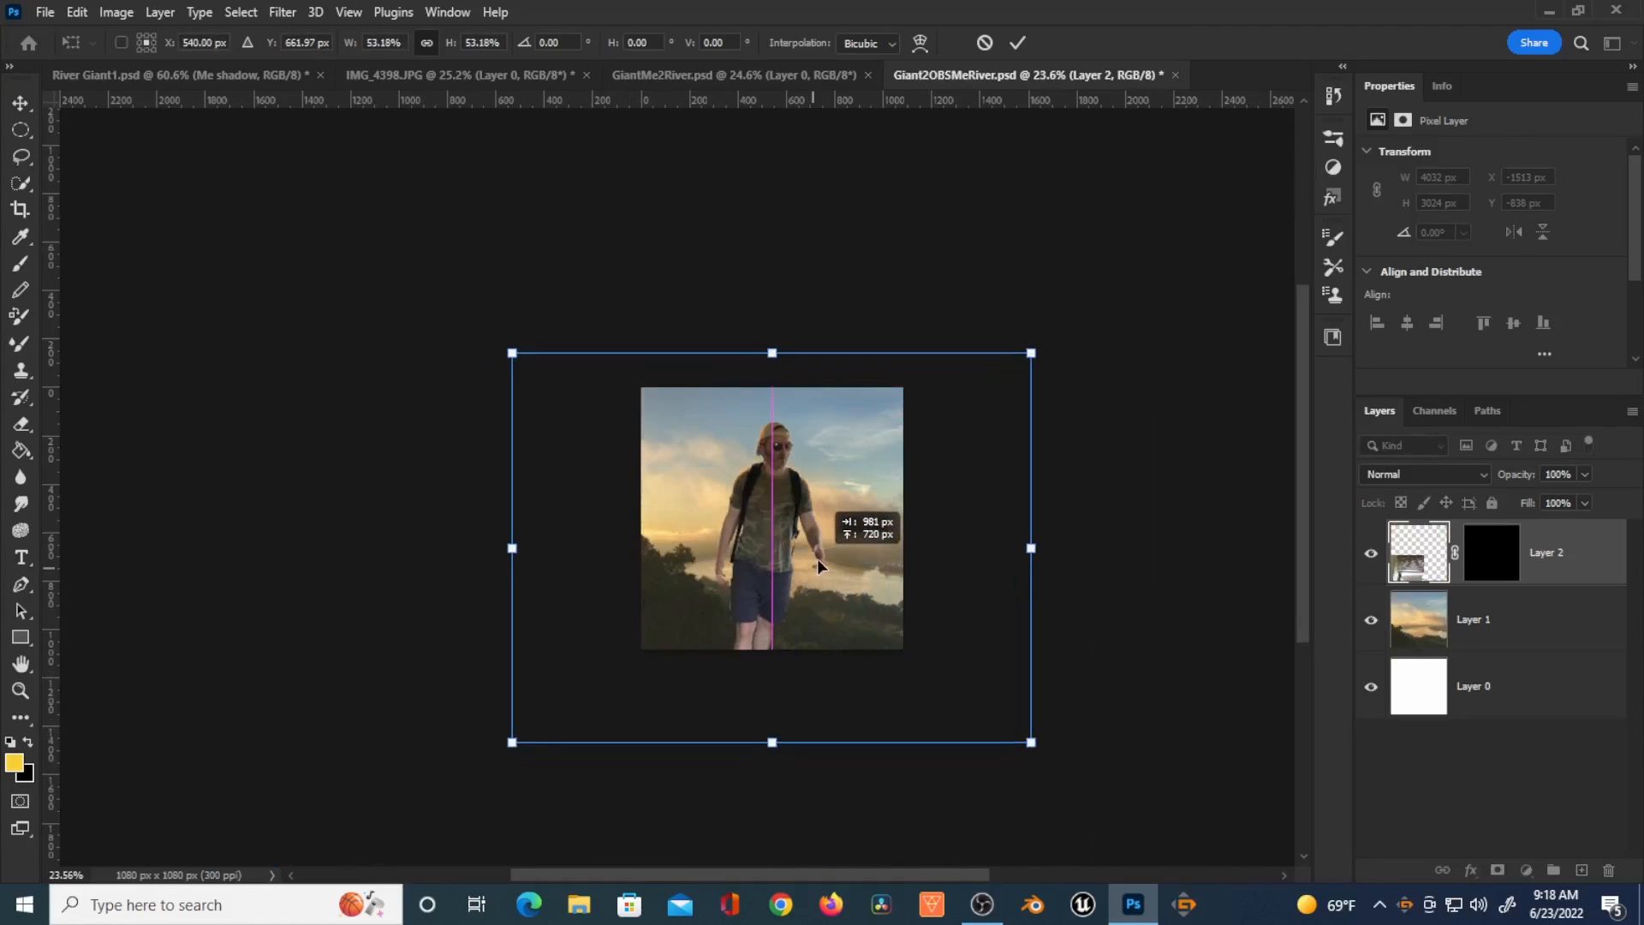
pyautogui.scroll(2, 913, 498)
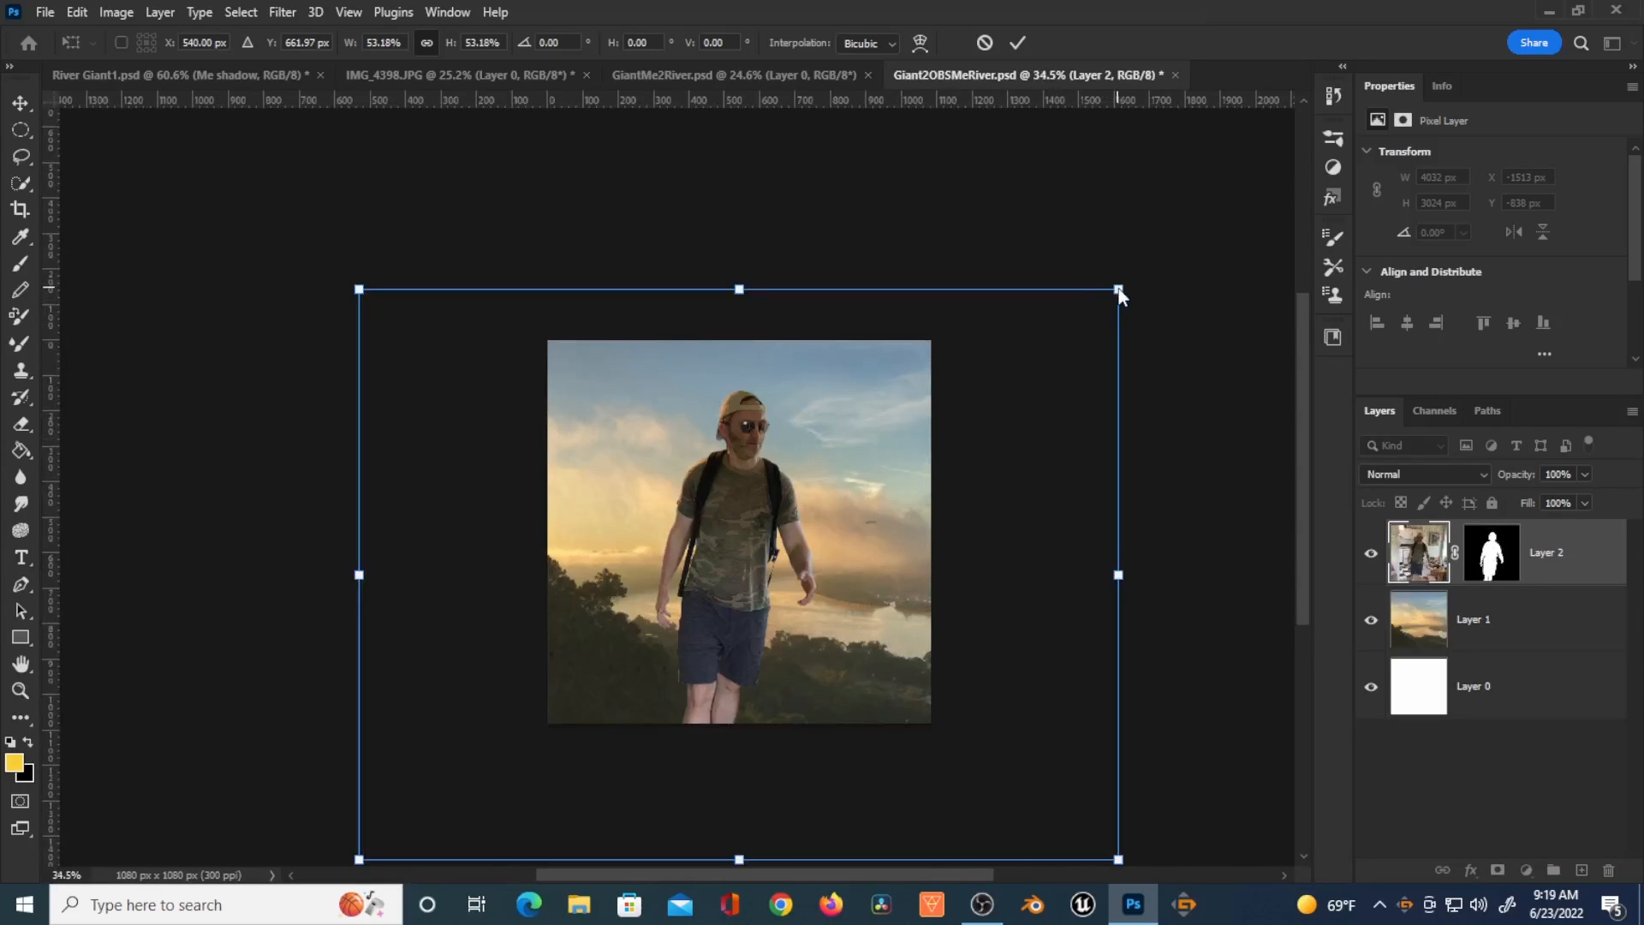
pyautogui.moveTo(1118, 289); pyautogui.dragTo(931, 426)
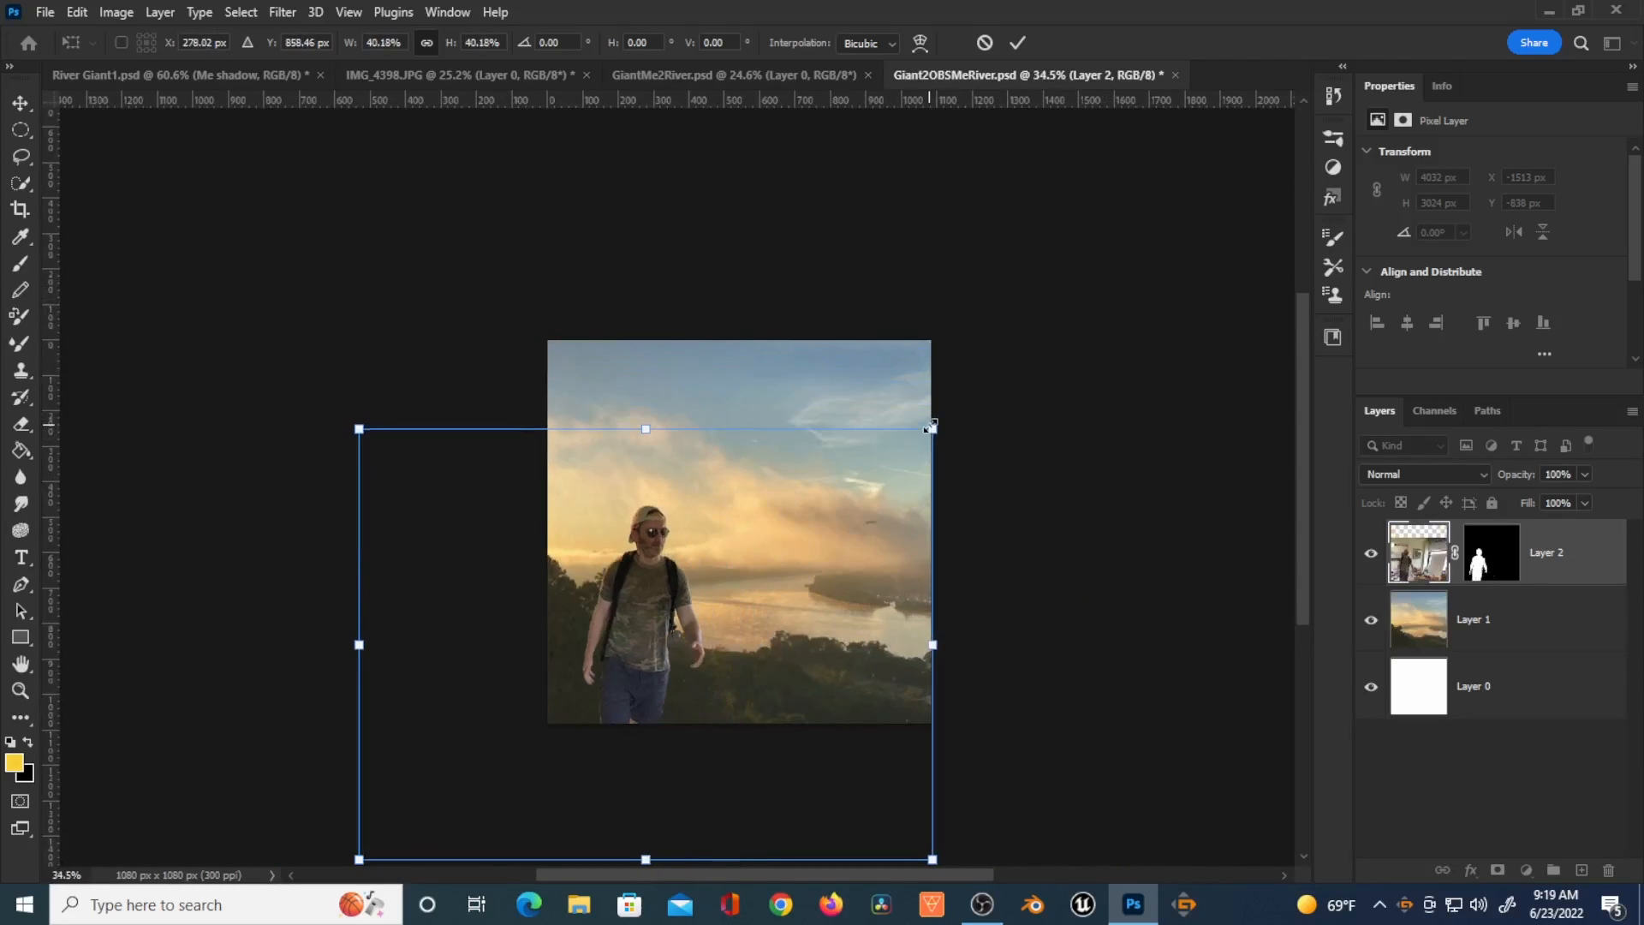
pyautogui.moveTo(744, 591); pyautogui.dragTo(830, 454)
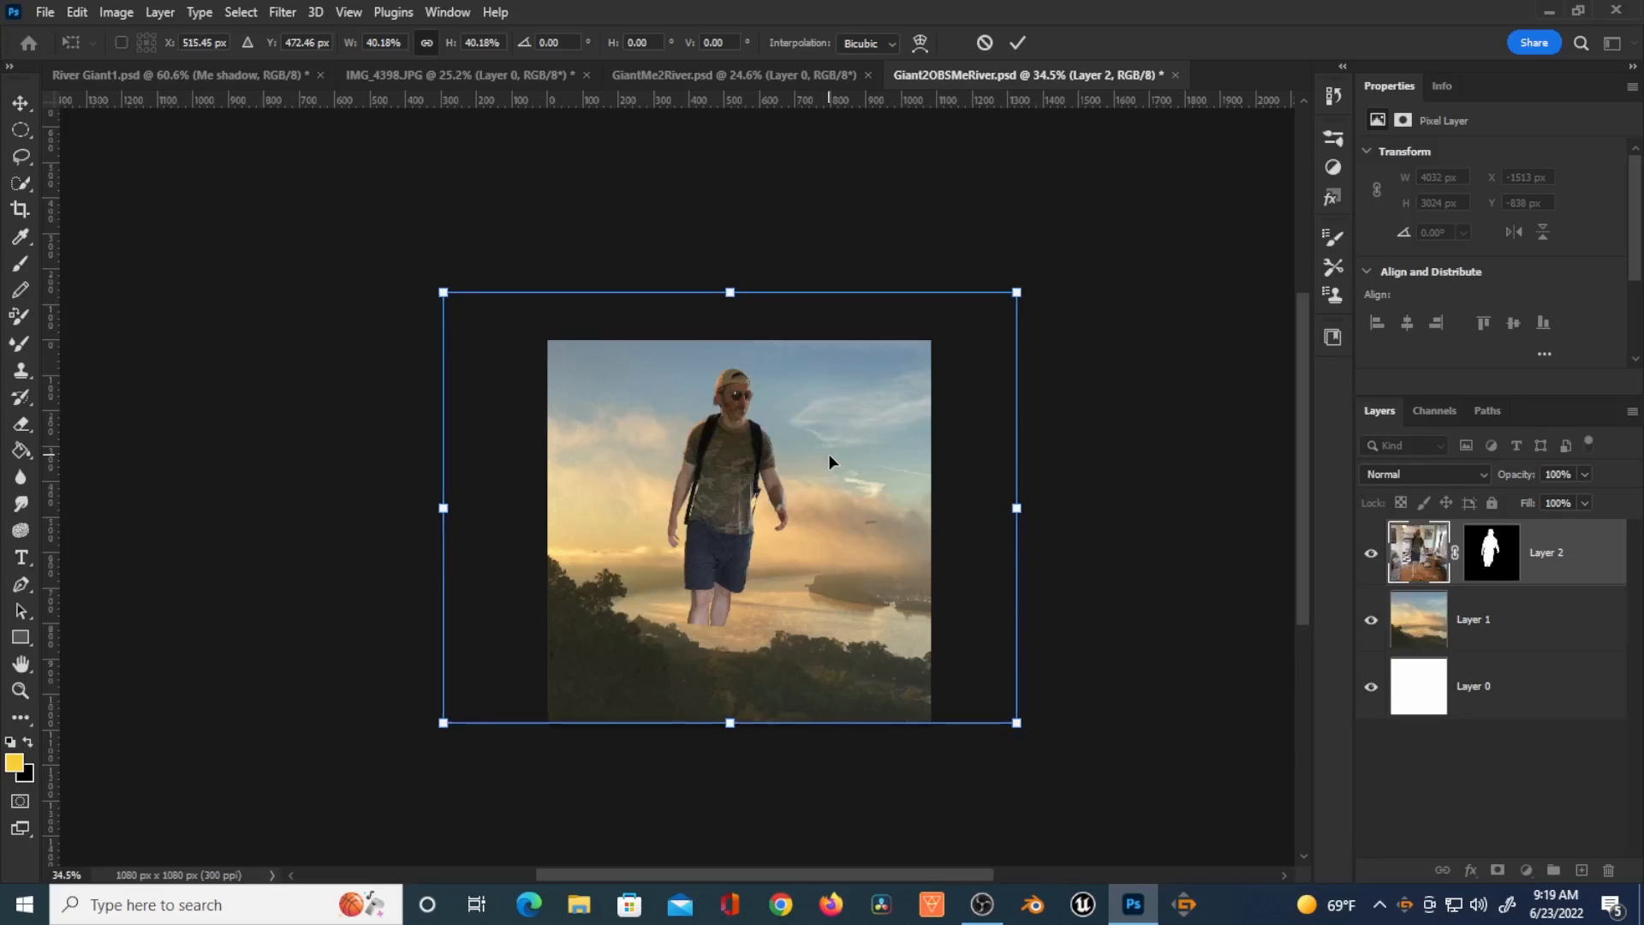
pyautogui.press('Return')
# Step: Apply the figure layer's mask
pyautogui.press('p')
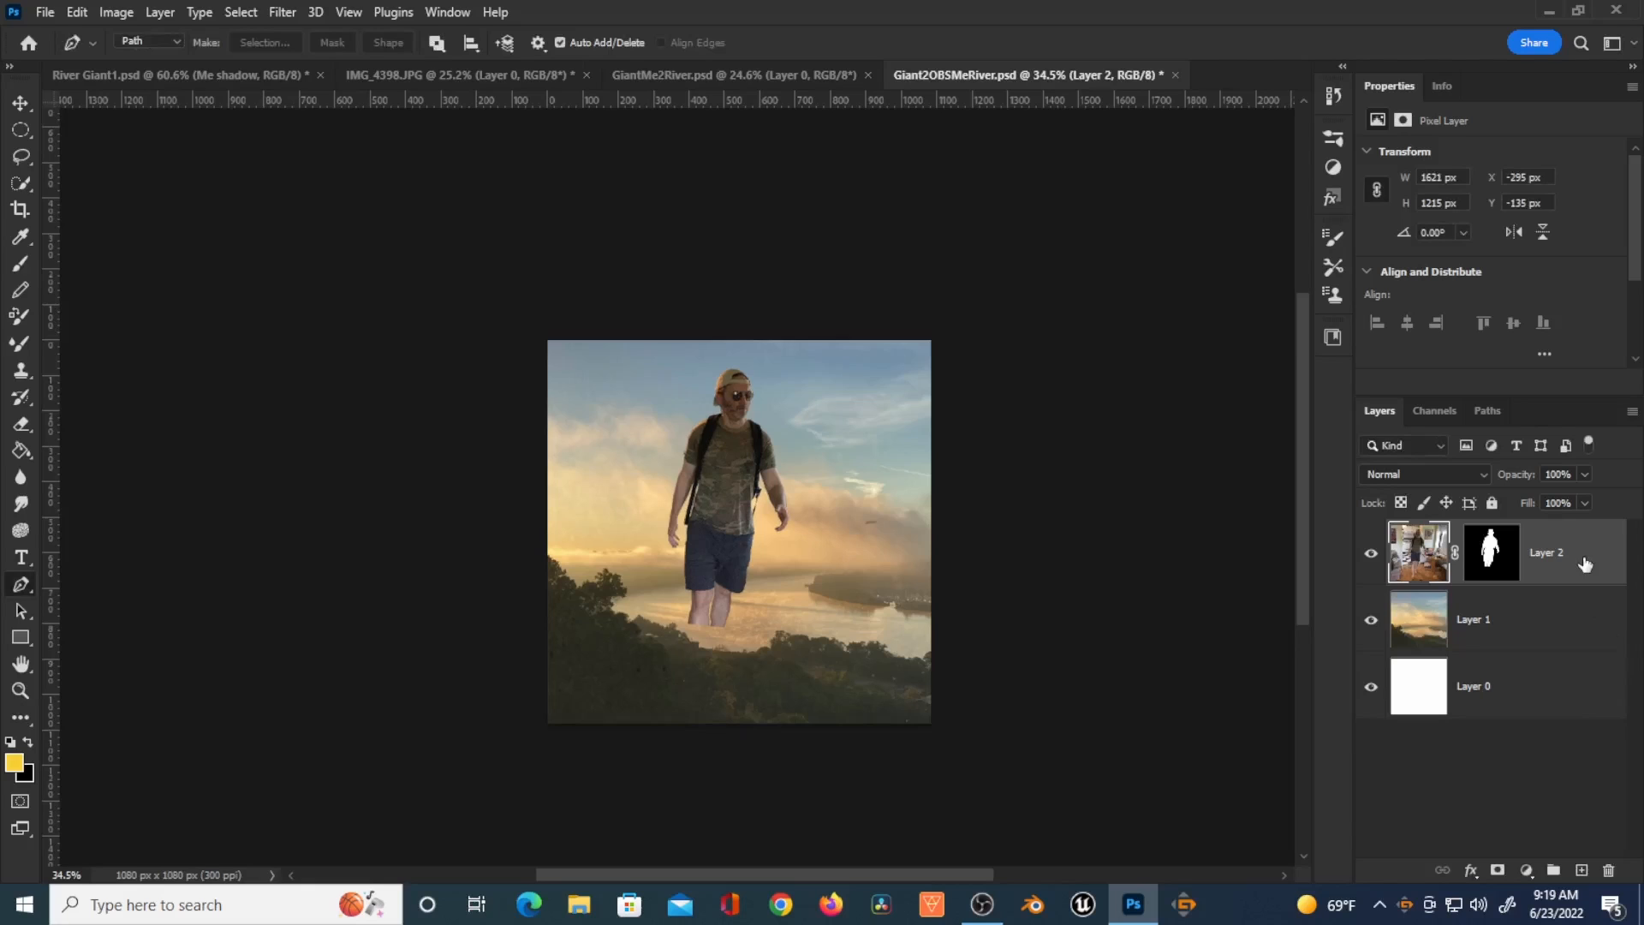
pyautogui.press('b')
pyautogui.hotkey('ctrl', '0')
pyautogui.rightClick(1495, 549)
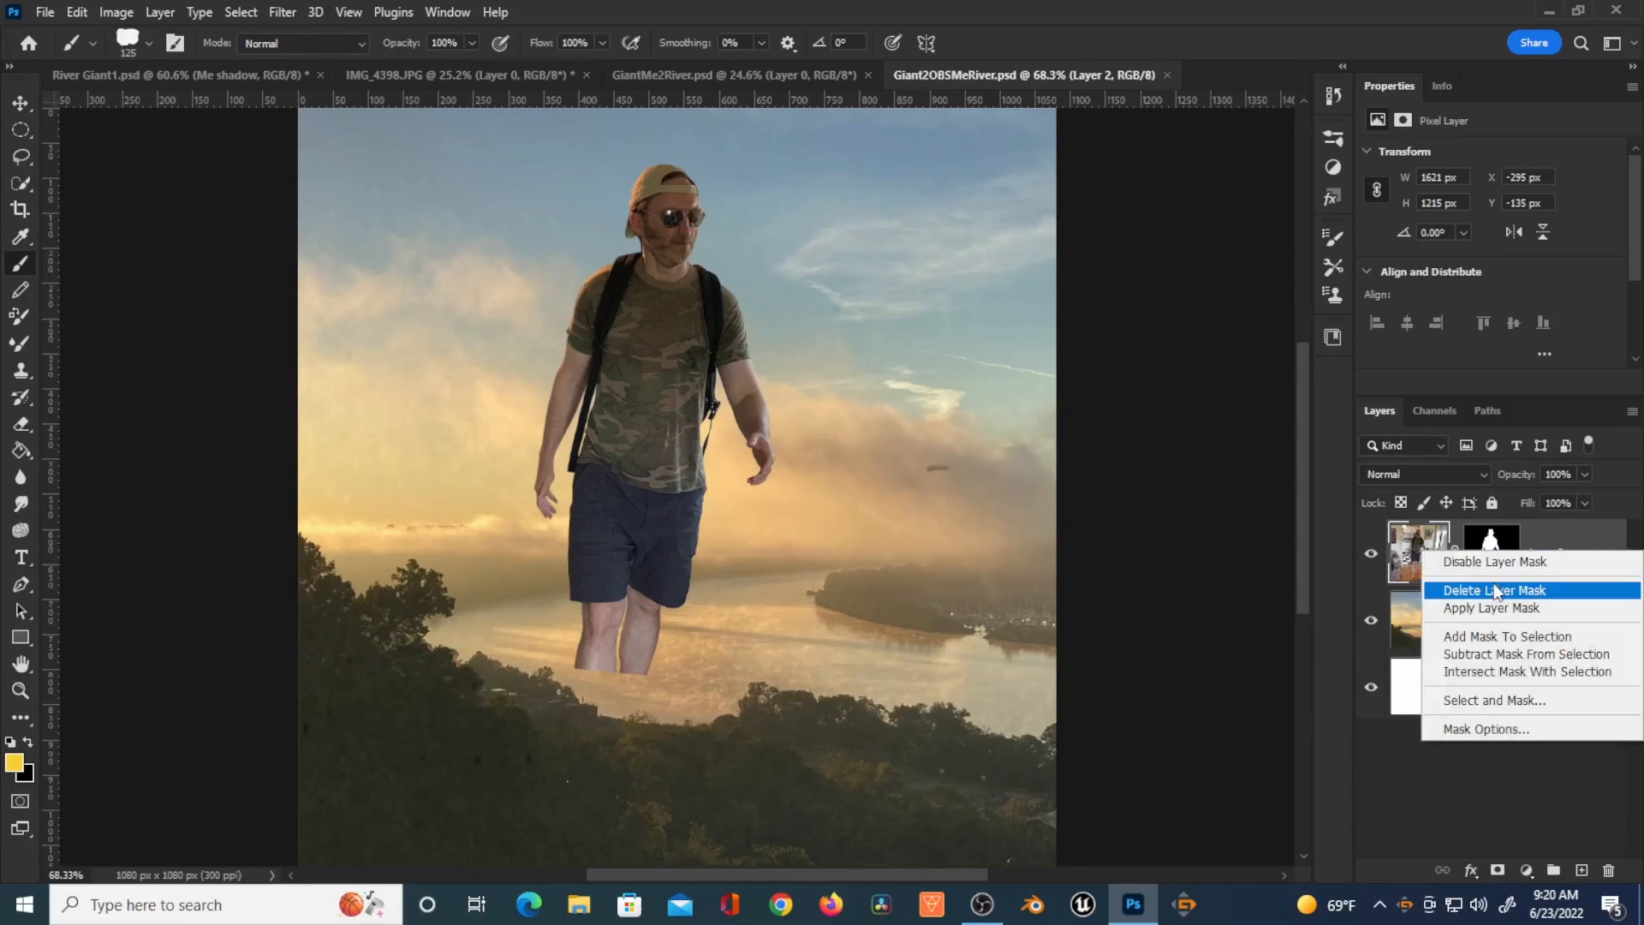
pyautogui.click(1556, 608)
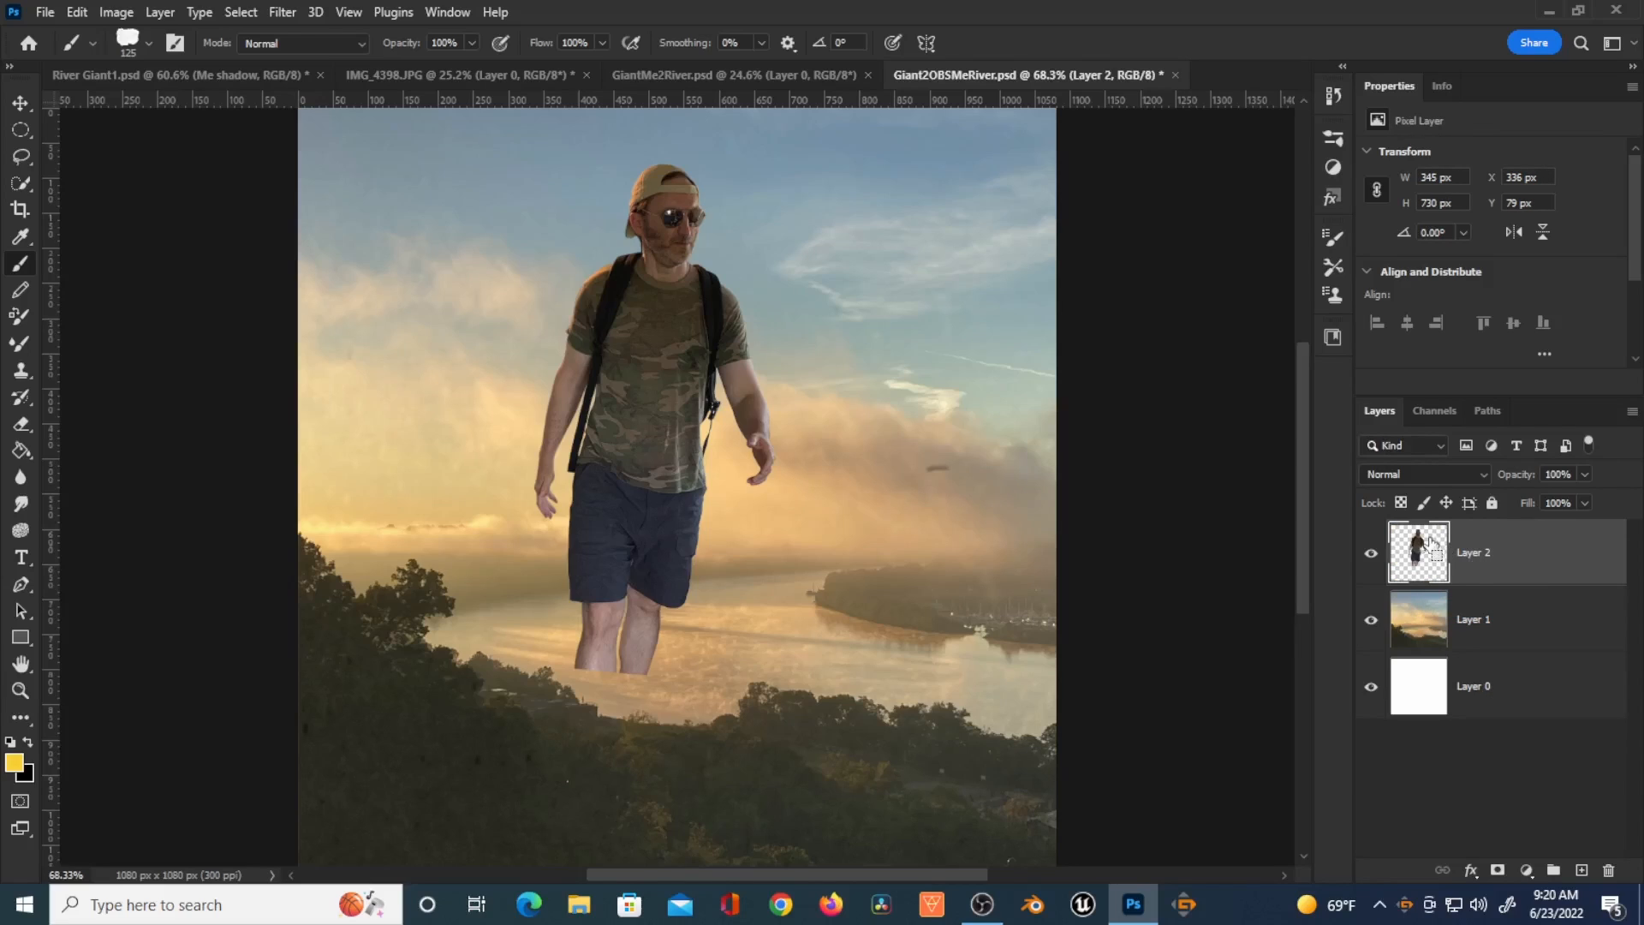
# Step: Rotate the figure slightly with Free Transform
pyautogui.hotkey('ctrl', 't')
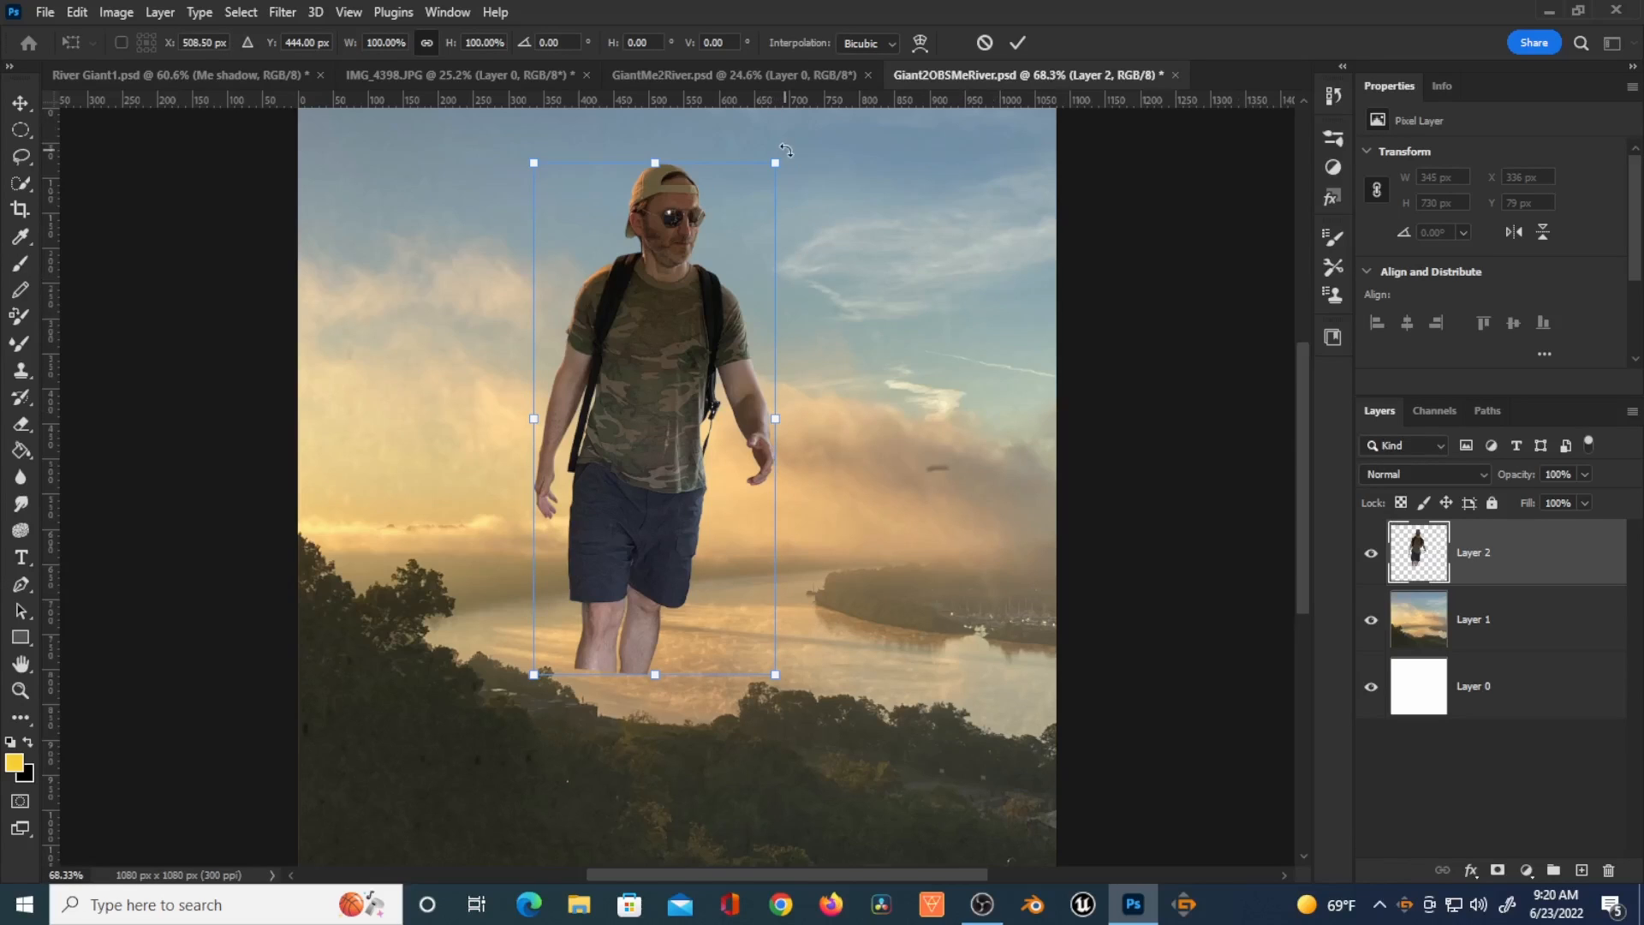
pyautogui.moveTo(787, 149); pyautogui.dragTo(779, 141)
pyautogui.moveTo(770, 137); pyautogui.dragTo(771, 132)
pyautogui.click(1020, 43)
pyautogui.press('b')
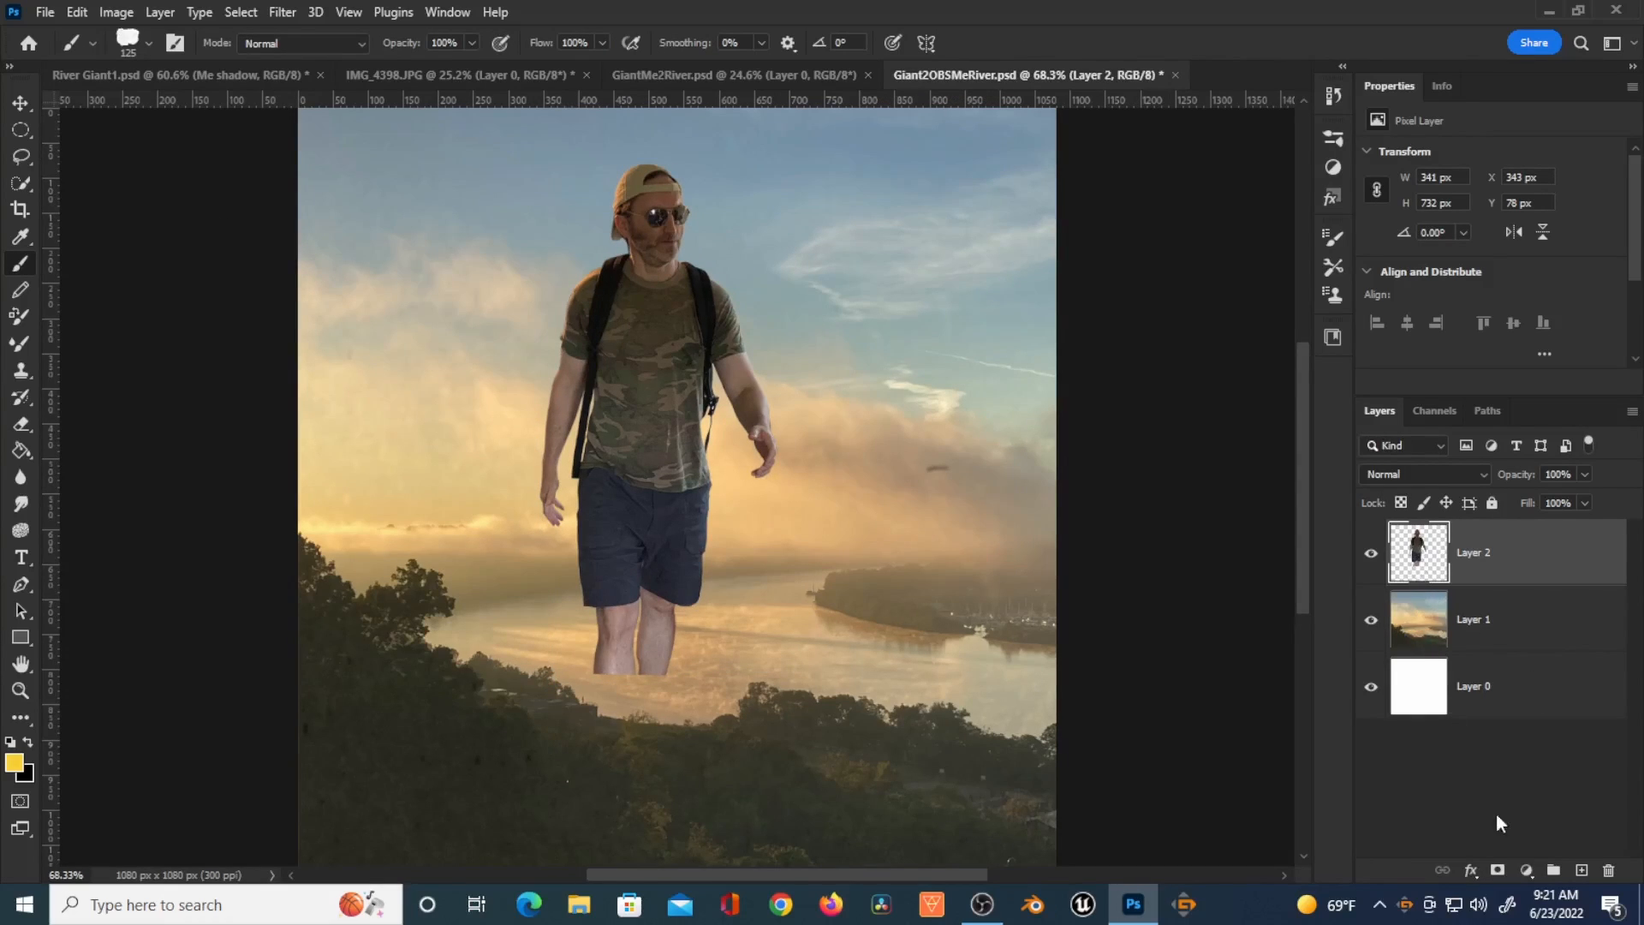
# Step: Add a layer mask to the figure and set the round brush hardness to 70%
pyautogui.click(1497, 872)
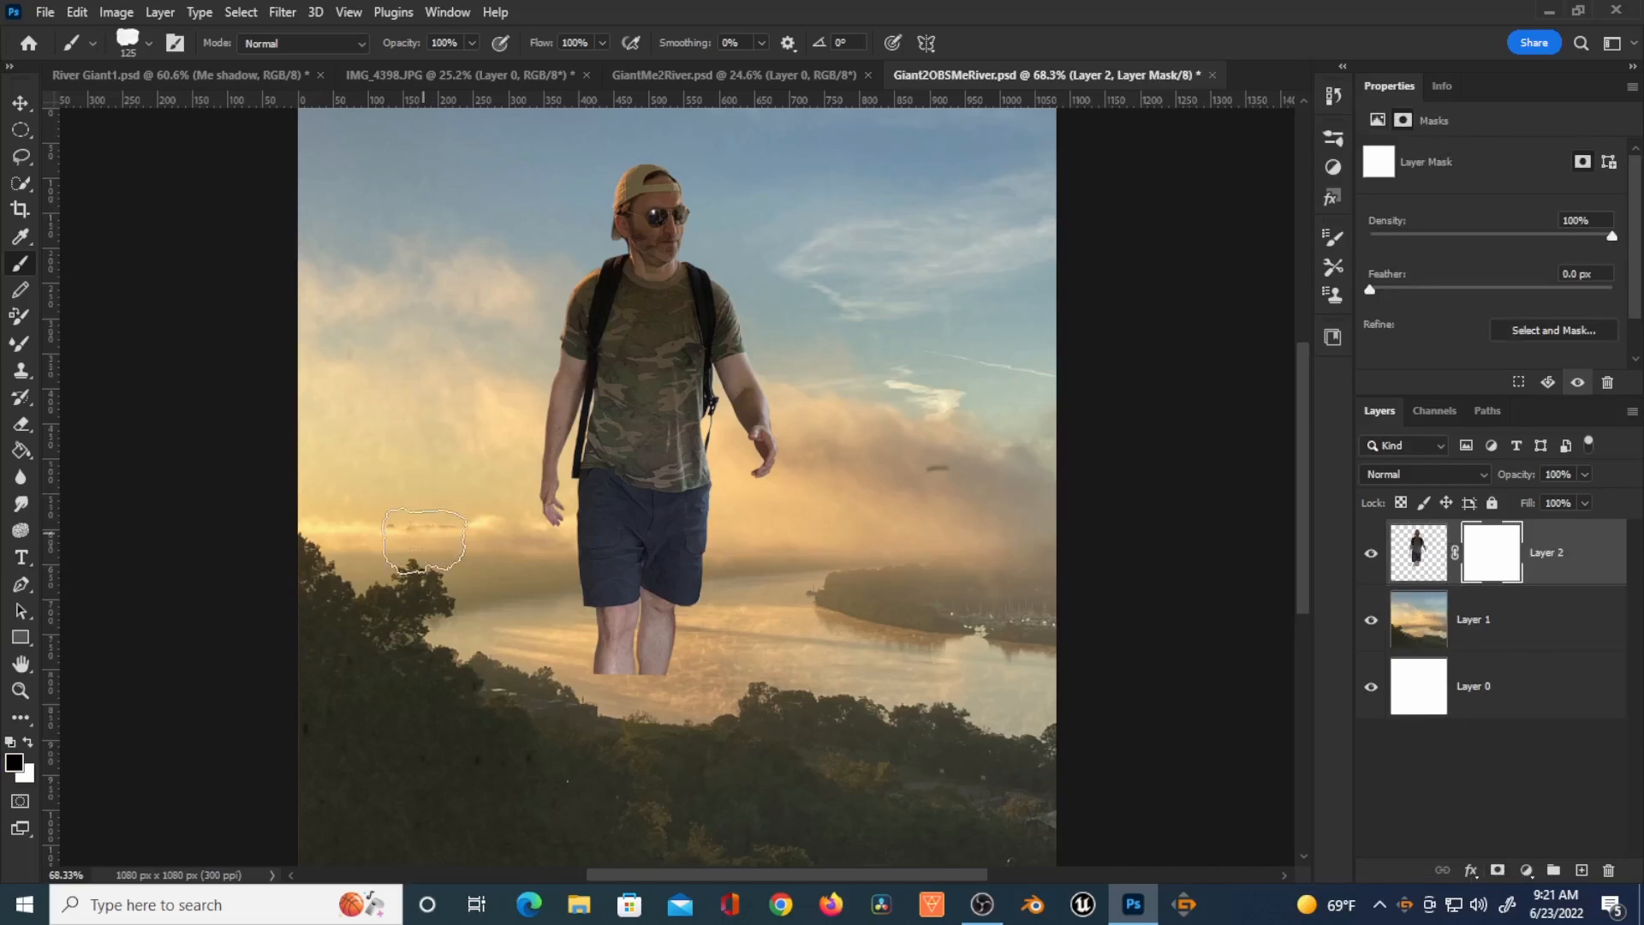
pyautogui.scroll(4, 633, 707)
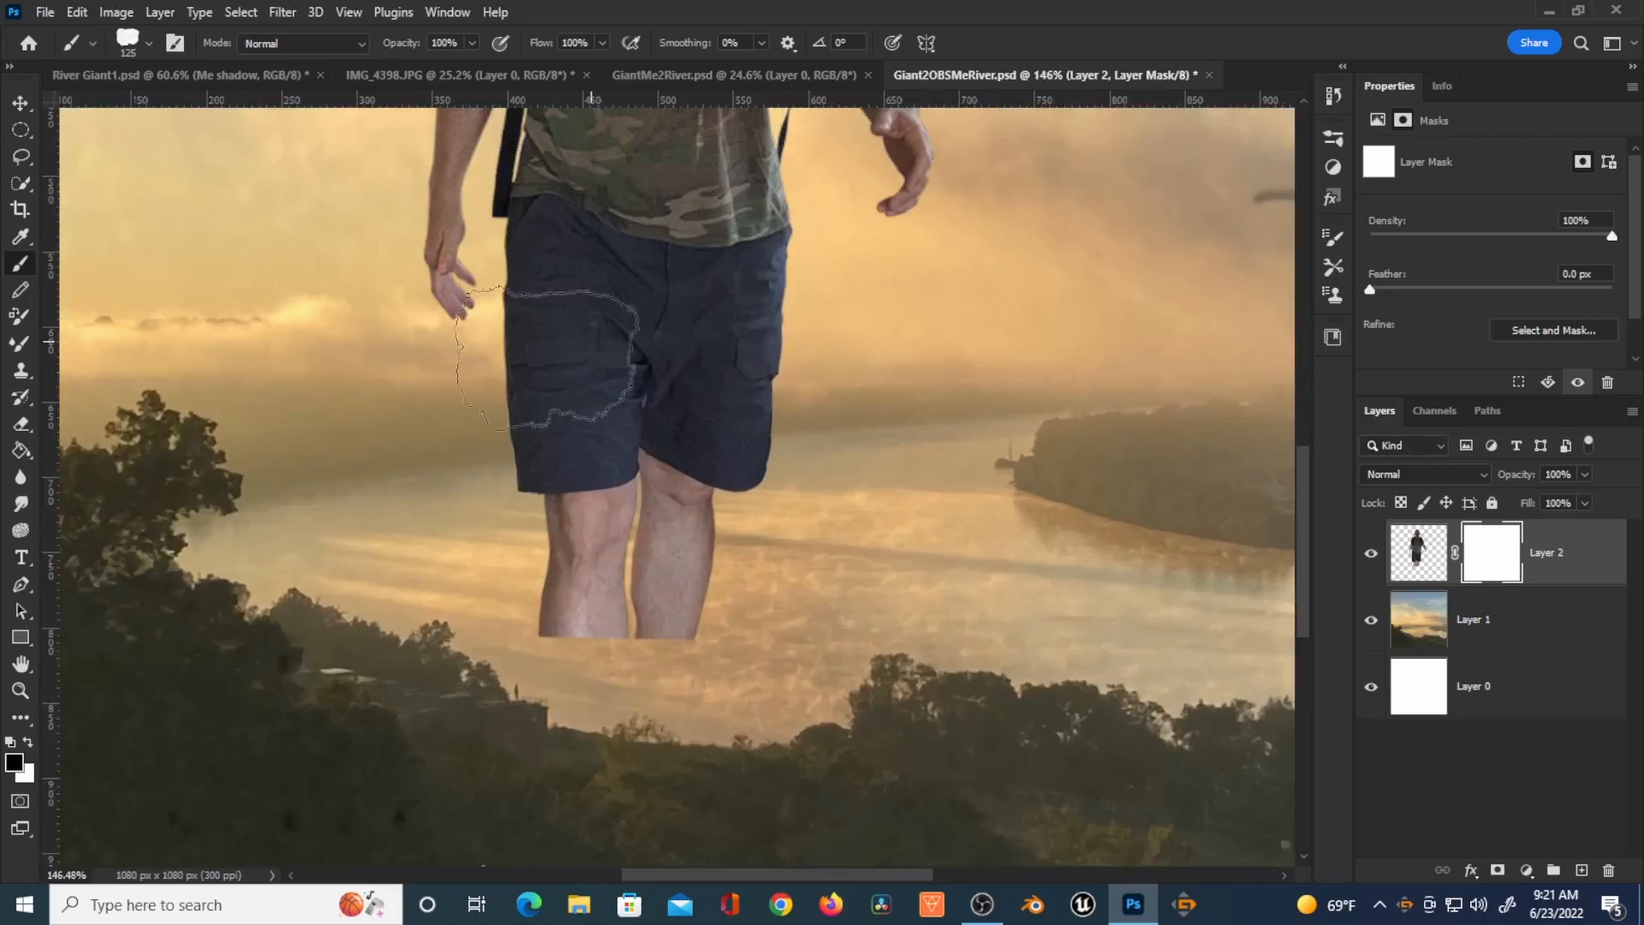
pyautogui.press('[')
pyautogui.press('[')
pyautogui.press('[')
pyautogui.press('[')
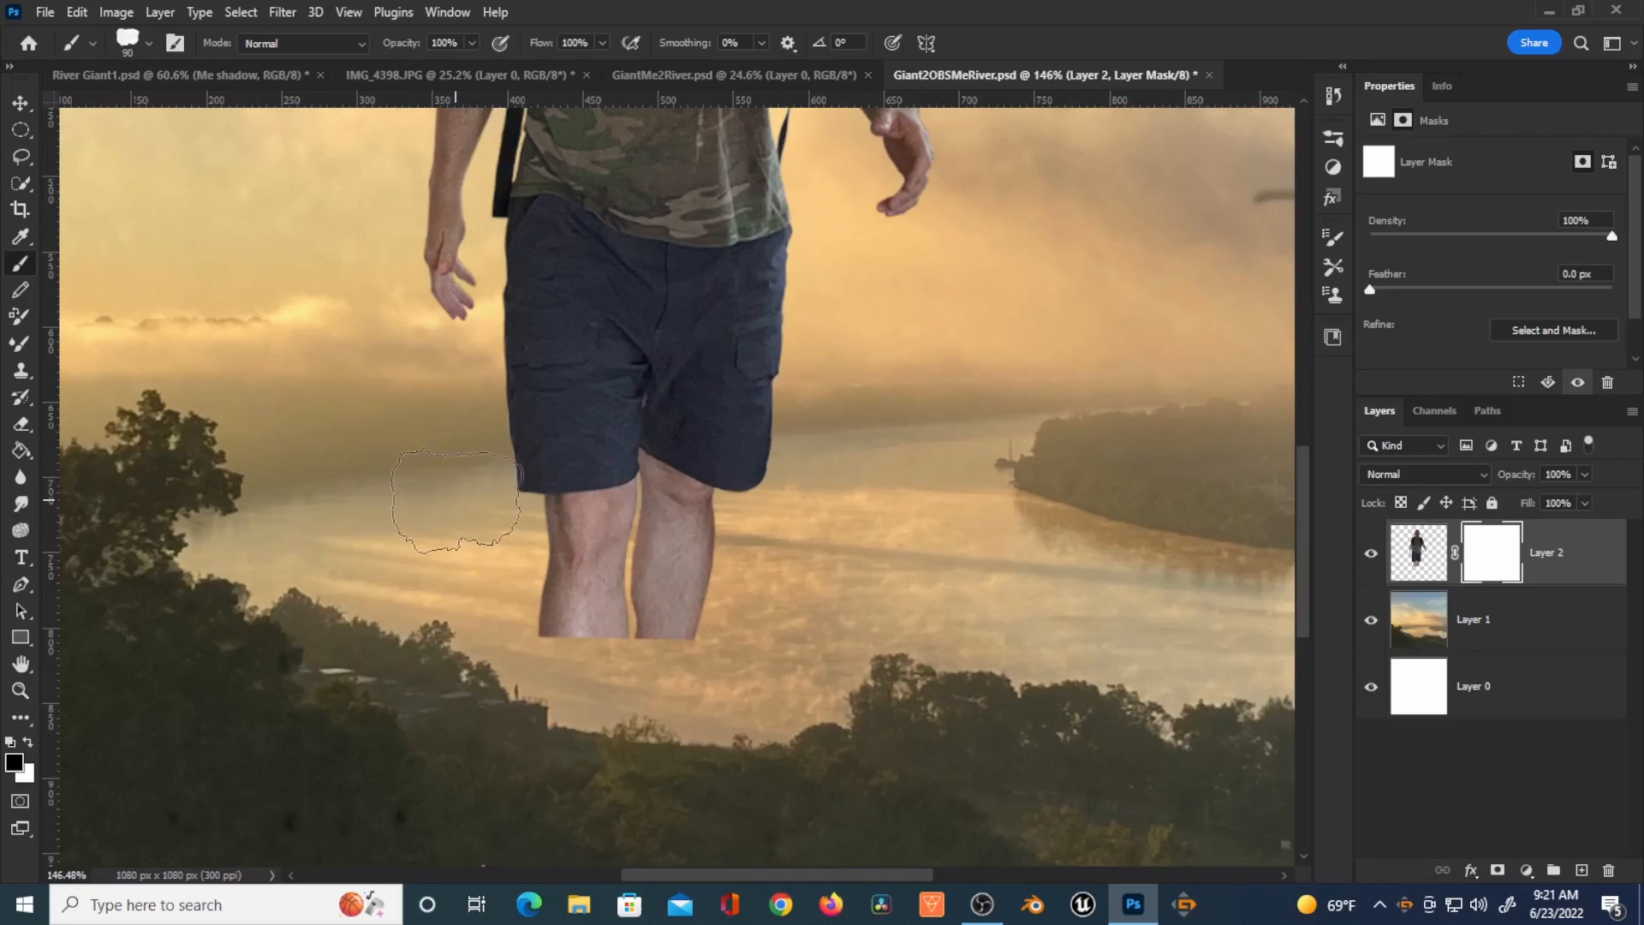
pyautogui.click(1330, 241)
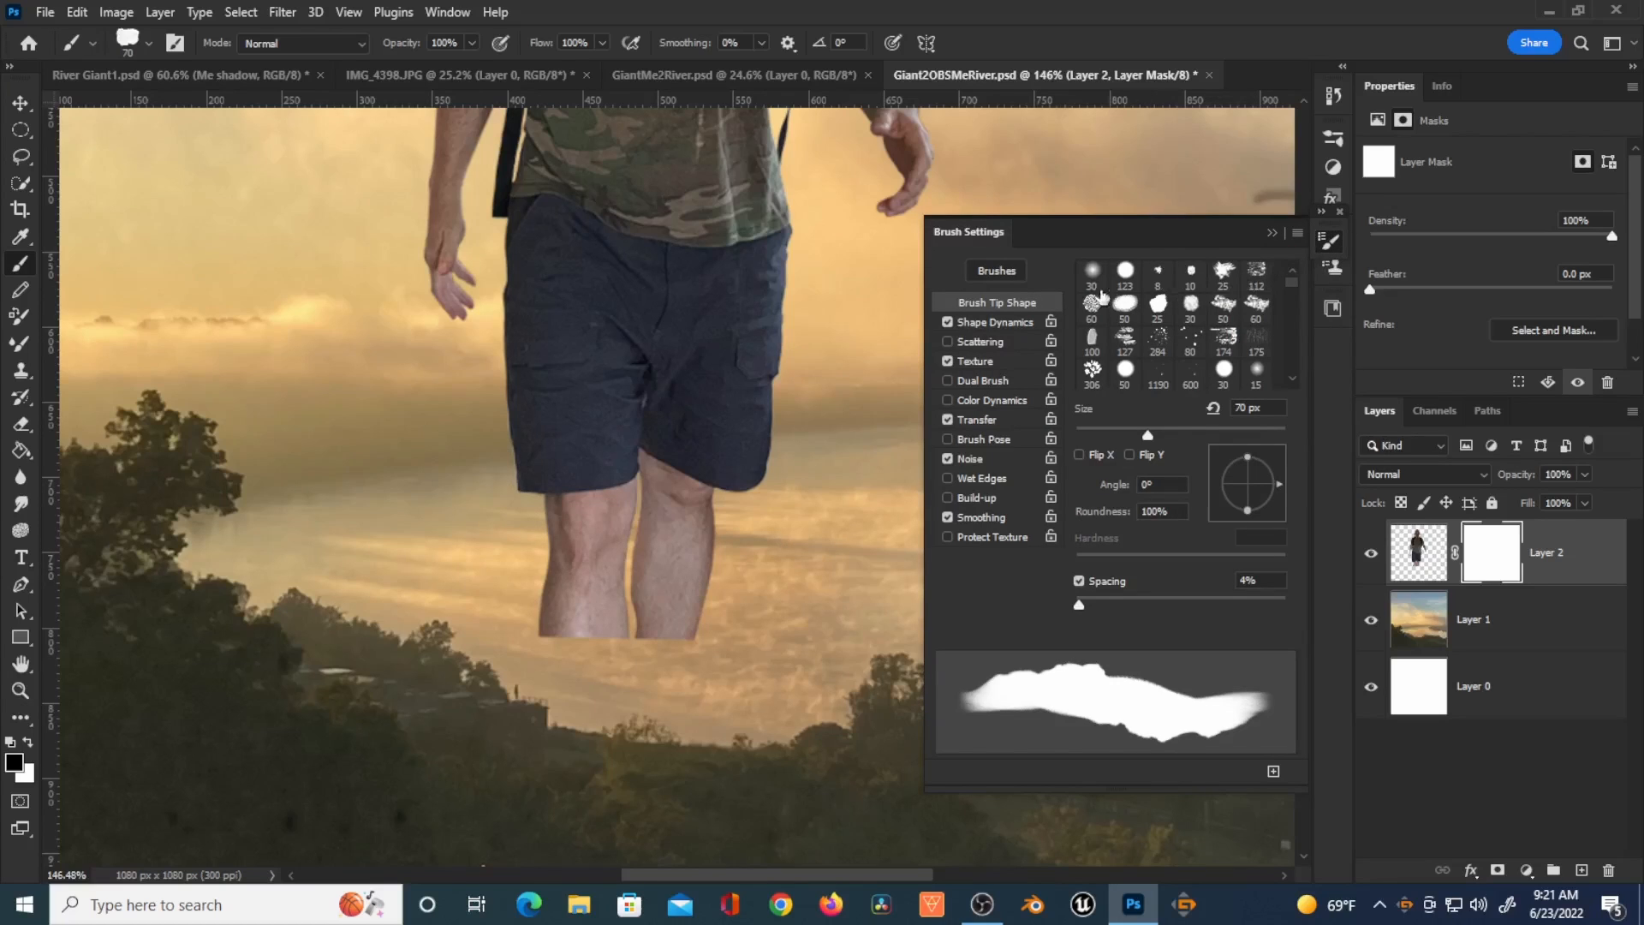
pyautogui.click(998, 271)
pyautogui.click(1232, 243)
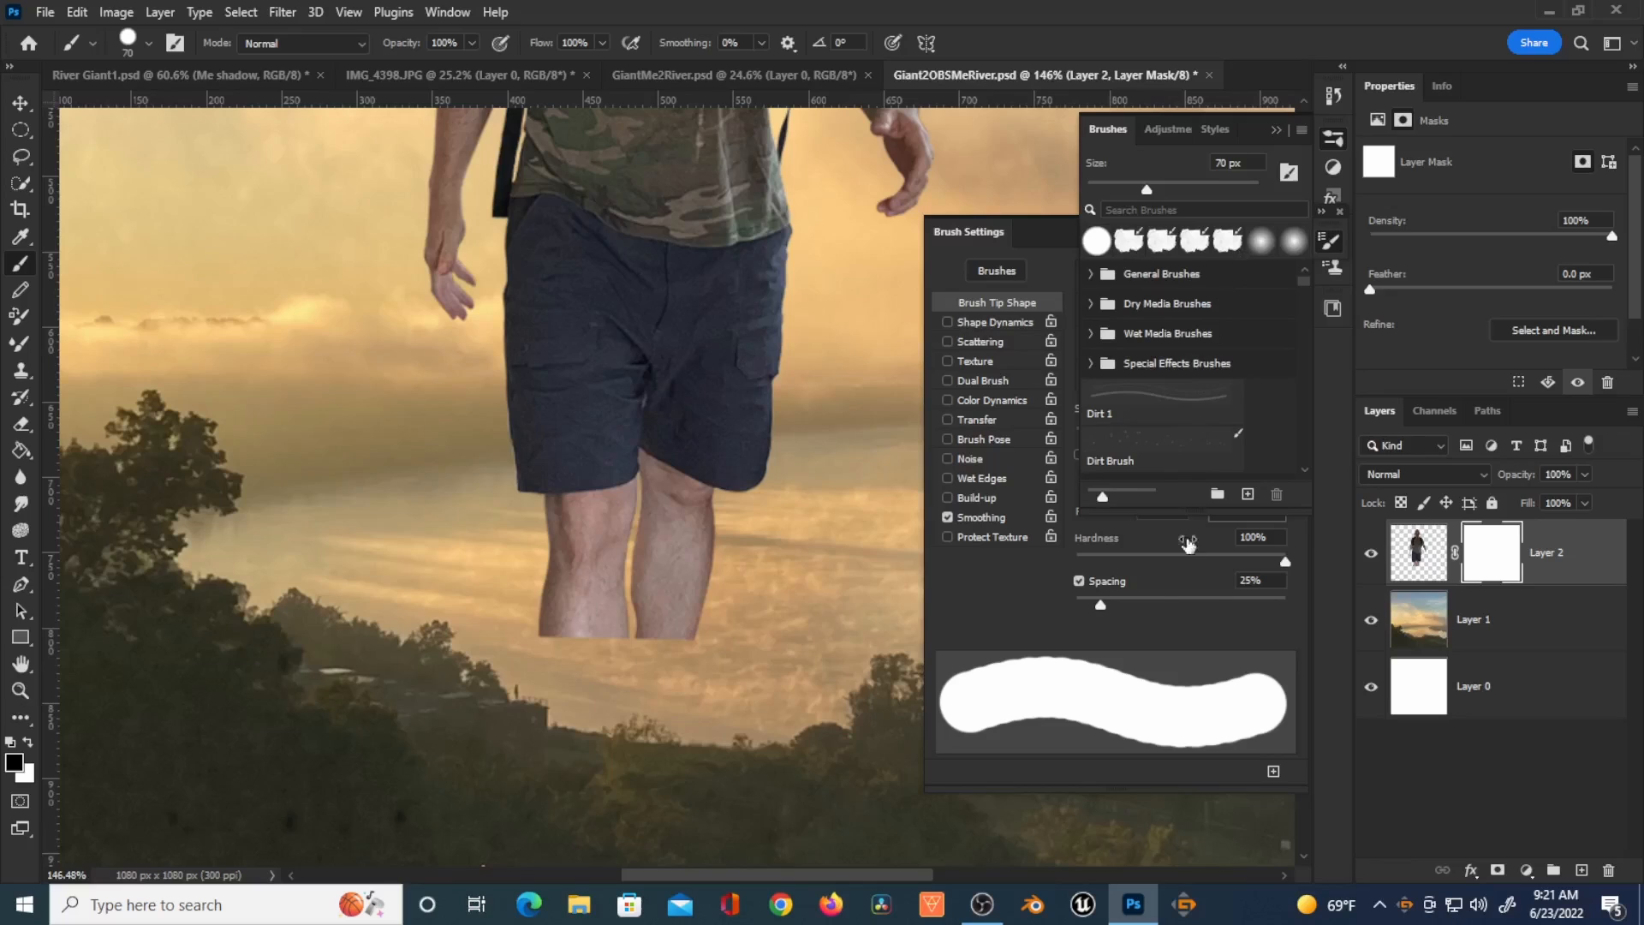
pyautogui.click(1211, 561)
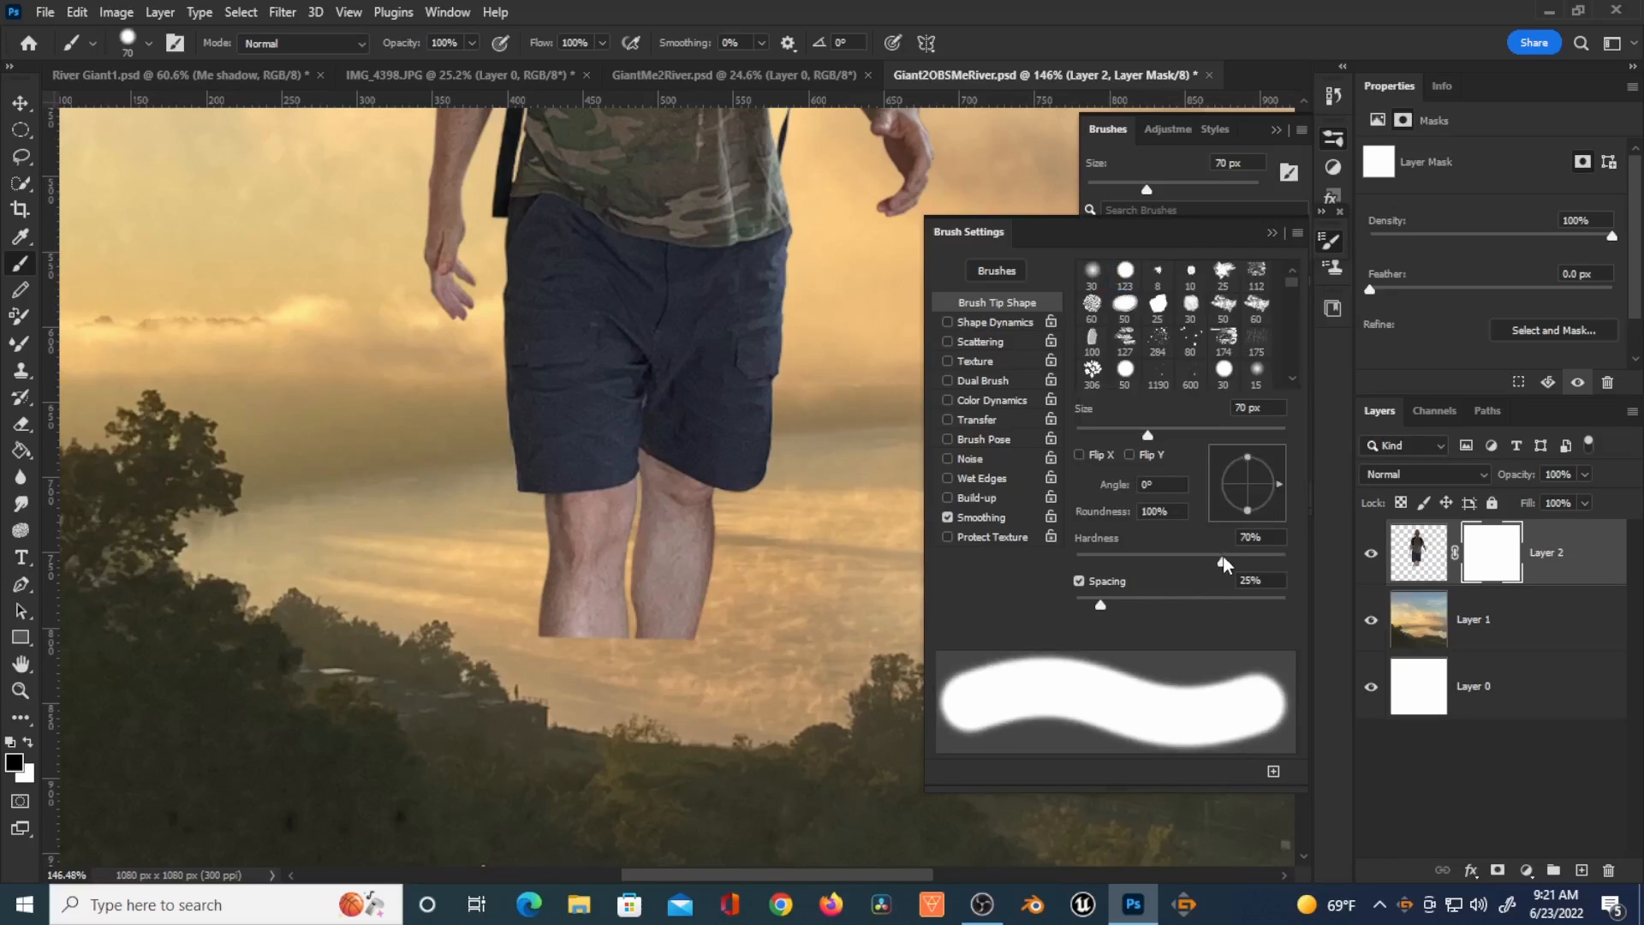
pyautogui.click(1272, 234)
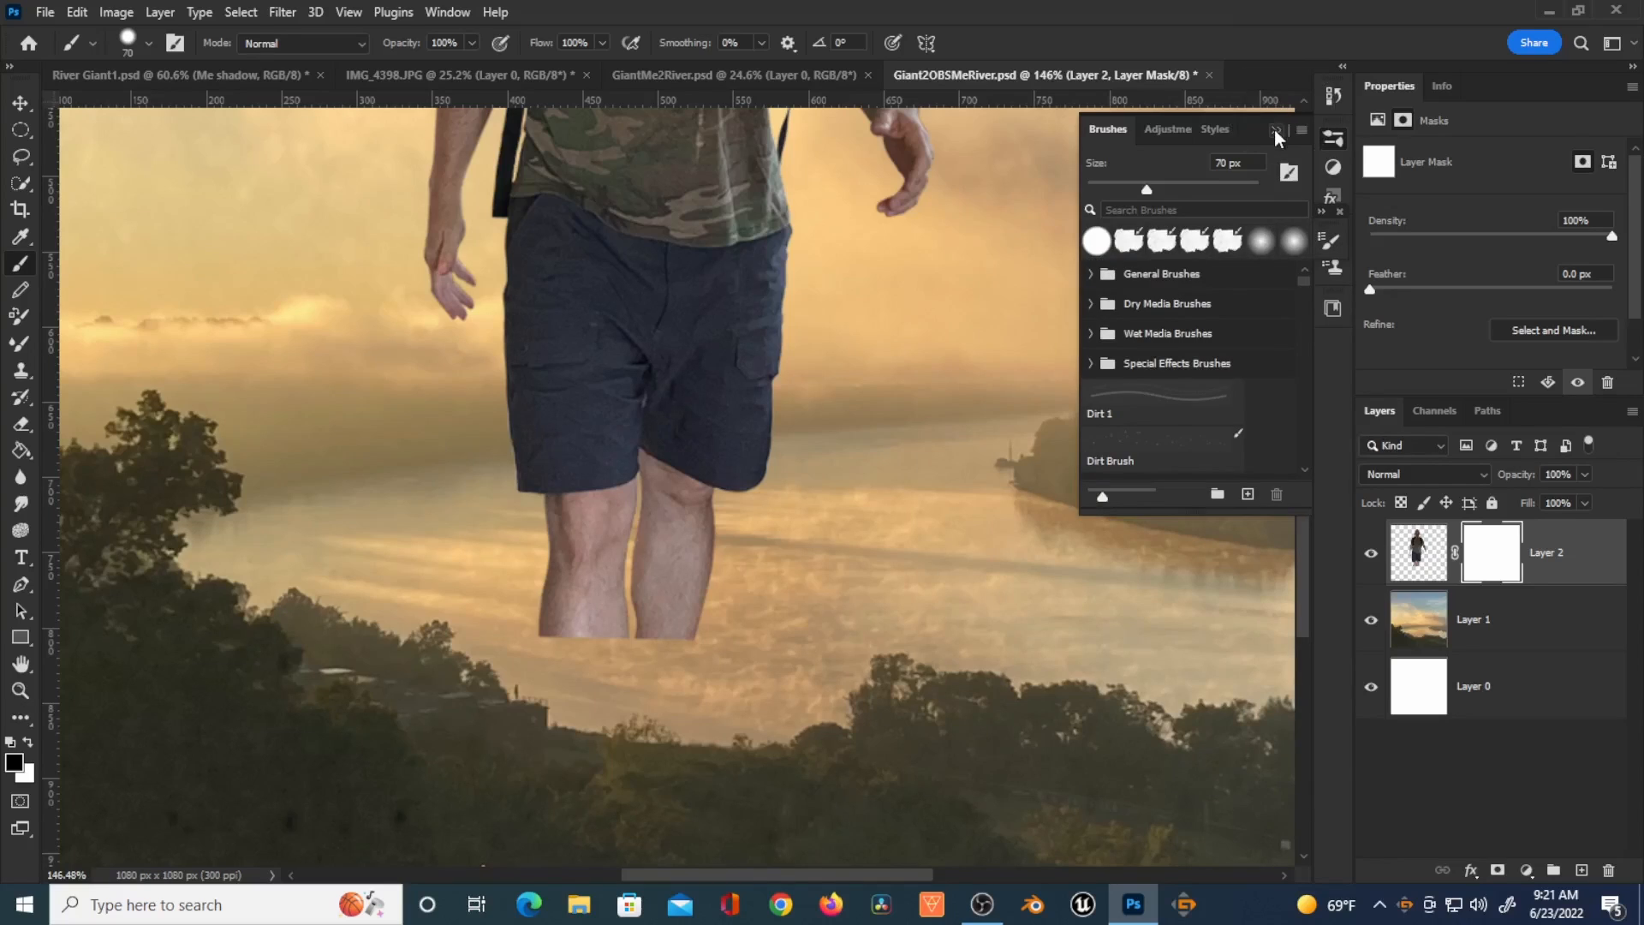
pyautogui.click(1275, 131)
# Step: Paint black on the figure's mask along the bottom of the legs to hide the cut edge
pyautogui.moveTo(1333, 227); pyautogui.dragTo(1335, 331)
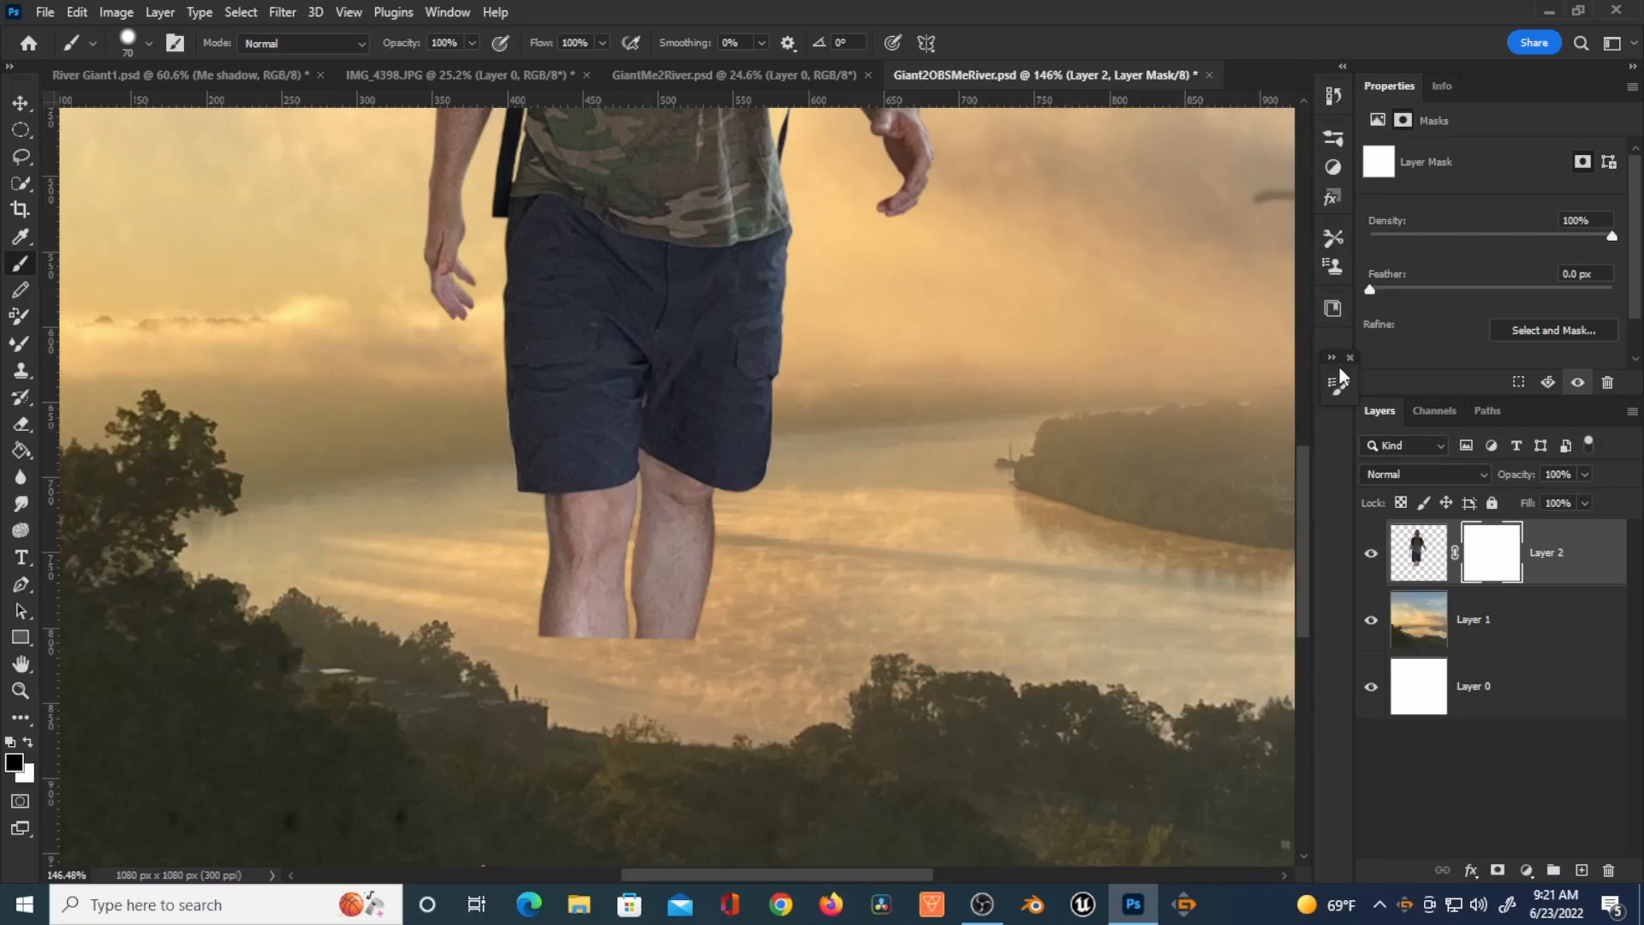
pyautogui.moveTo(1343, 362); pyautogui.dragTo(1343, 365)
pyautogui.moveTo(524, 639); pyautogui.dragTo(696, 682)
pyautogui.hotkey('ctrl', 'z')
pyautogui.press('[')
pyautogui.press('[')
pyautogui.press('[')
pyautogui.press('[')
pyautogui.moveTo(524, 627)
pyautogui.mouseDown()
pyautogui.moveTo(668, 627)
pyautogui.moveTo(730, 648)
pyautogui.mouseUp()
pyautogui.hotkey('ctrl', 'z')
pyautogui.moveTo(706, 618); pyautogui.dragTo(712, 613)
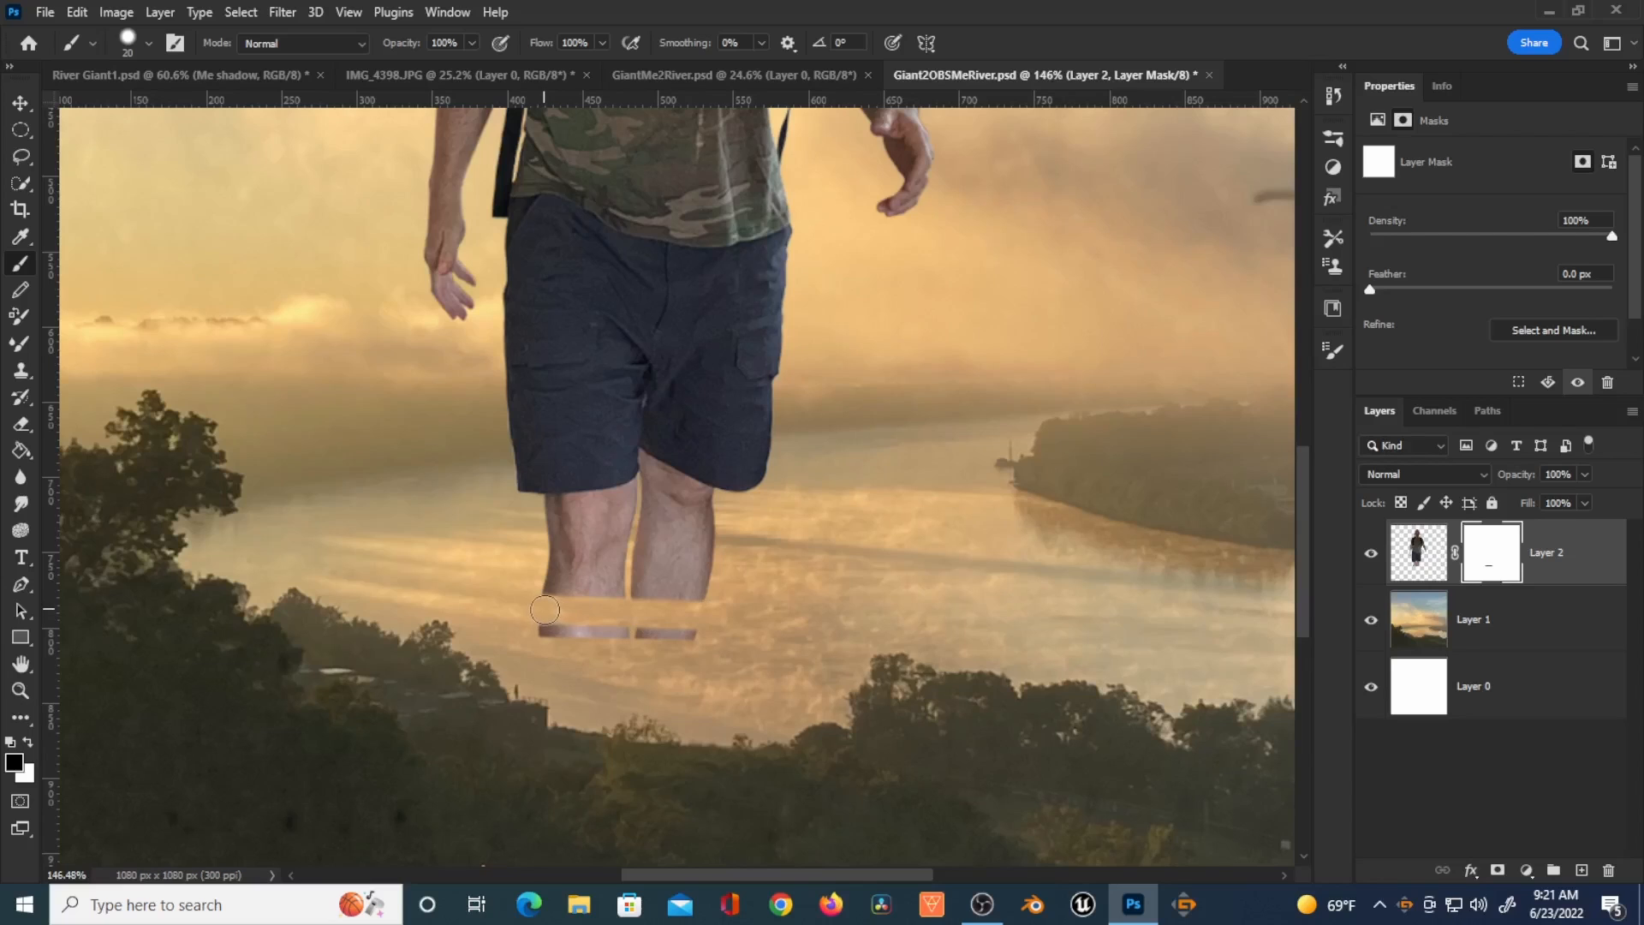
pyautogui.moveTo(698, 633); pyautogui.dragTo(512, 636)
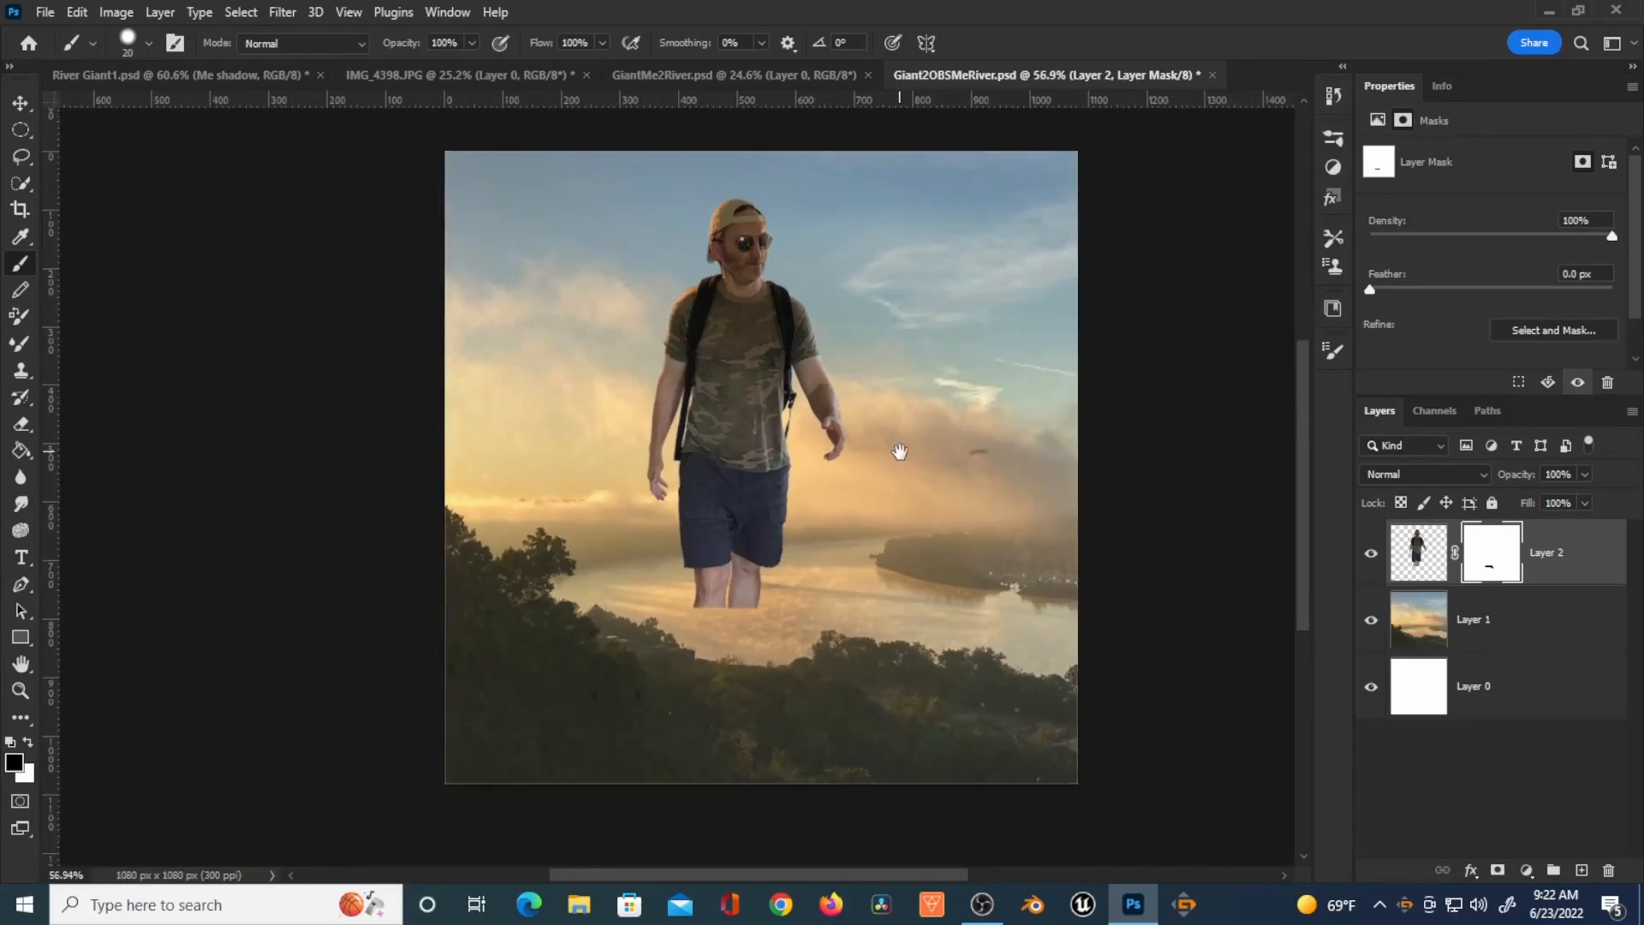
# Step: Move the figure slightly left with Free Transform and apply its layer mask
pyautogui.click(1420, 561)
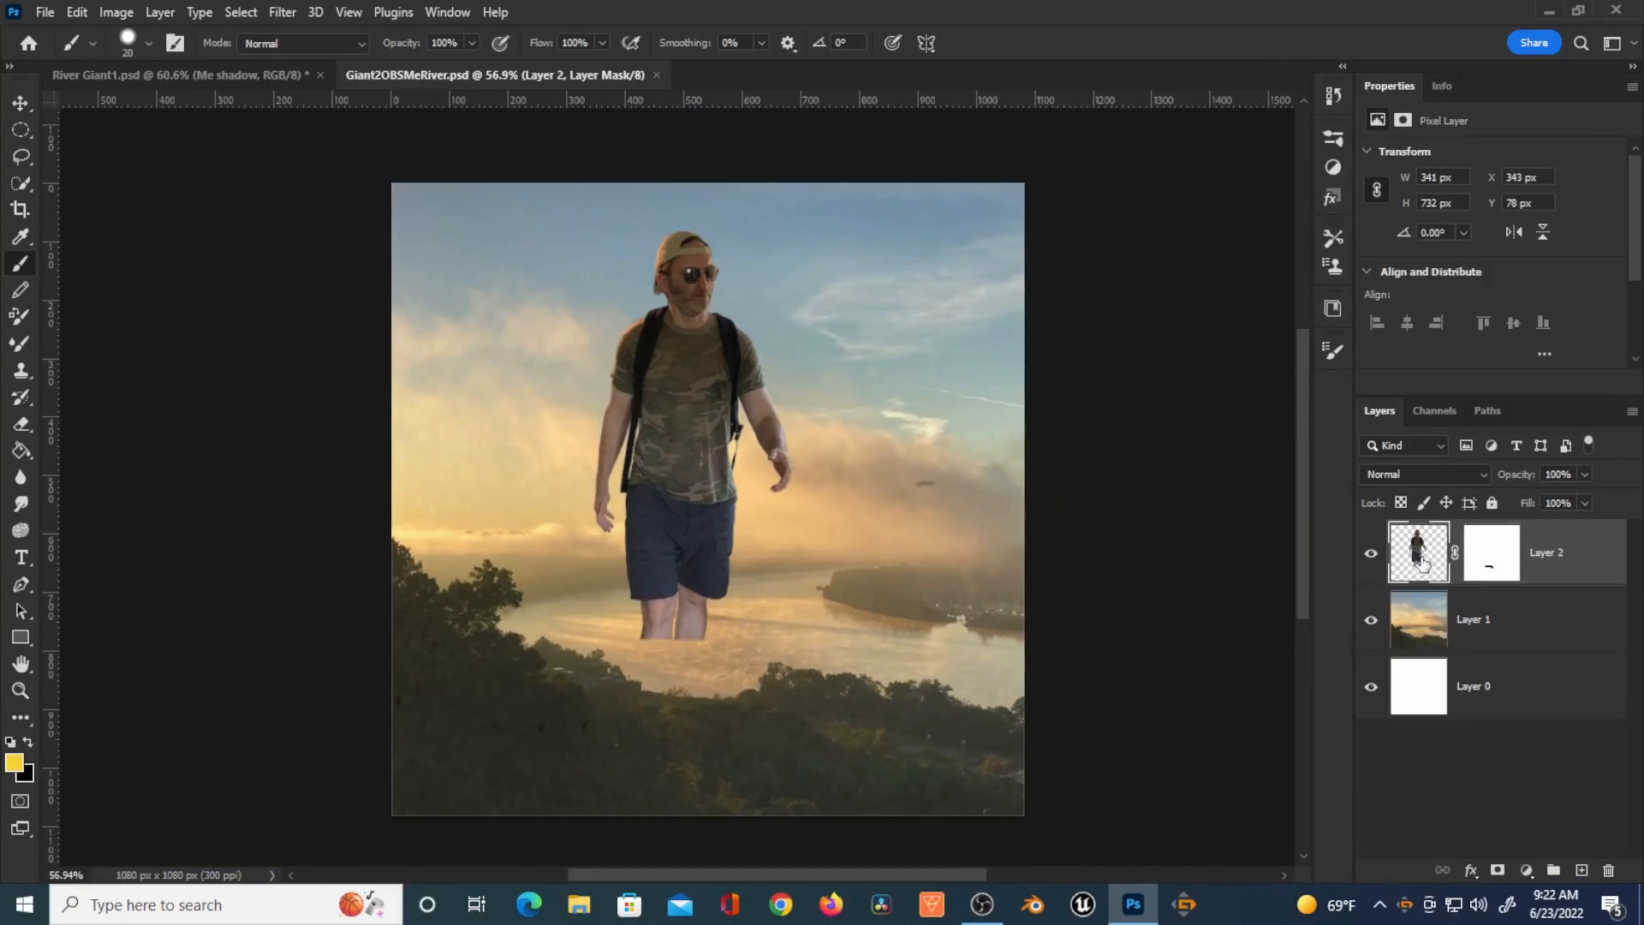
pyautogui.hotkey('ctrl', 't')
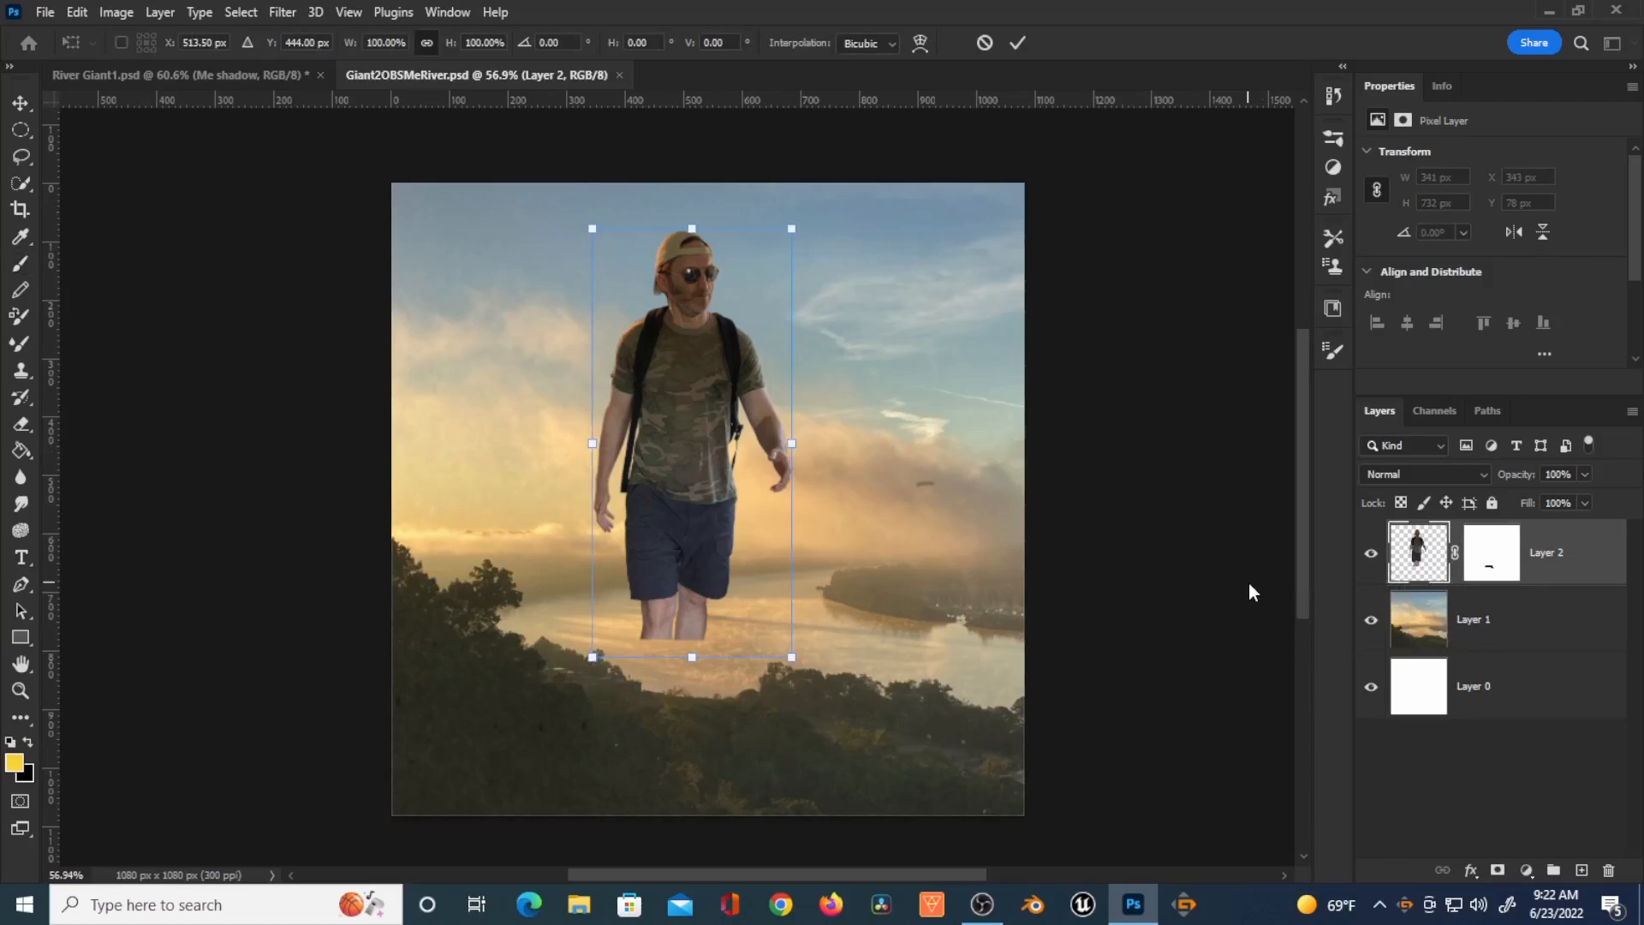
pyautogui.moveTo(696, 485); pyautogui.dragTo(673, 488)
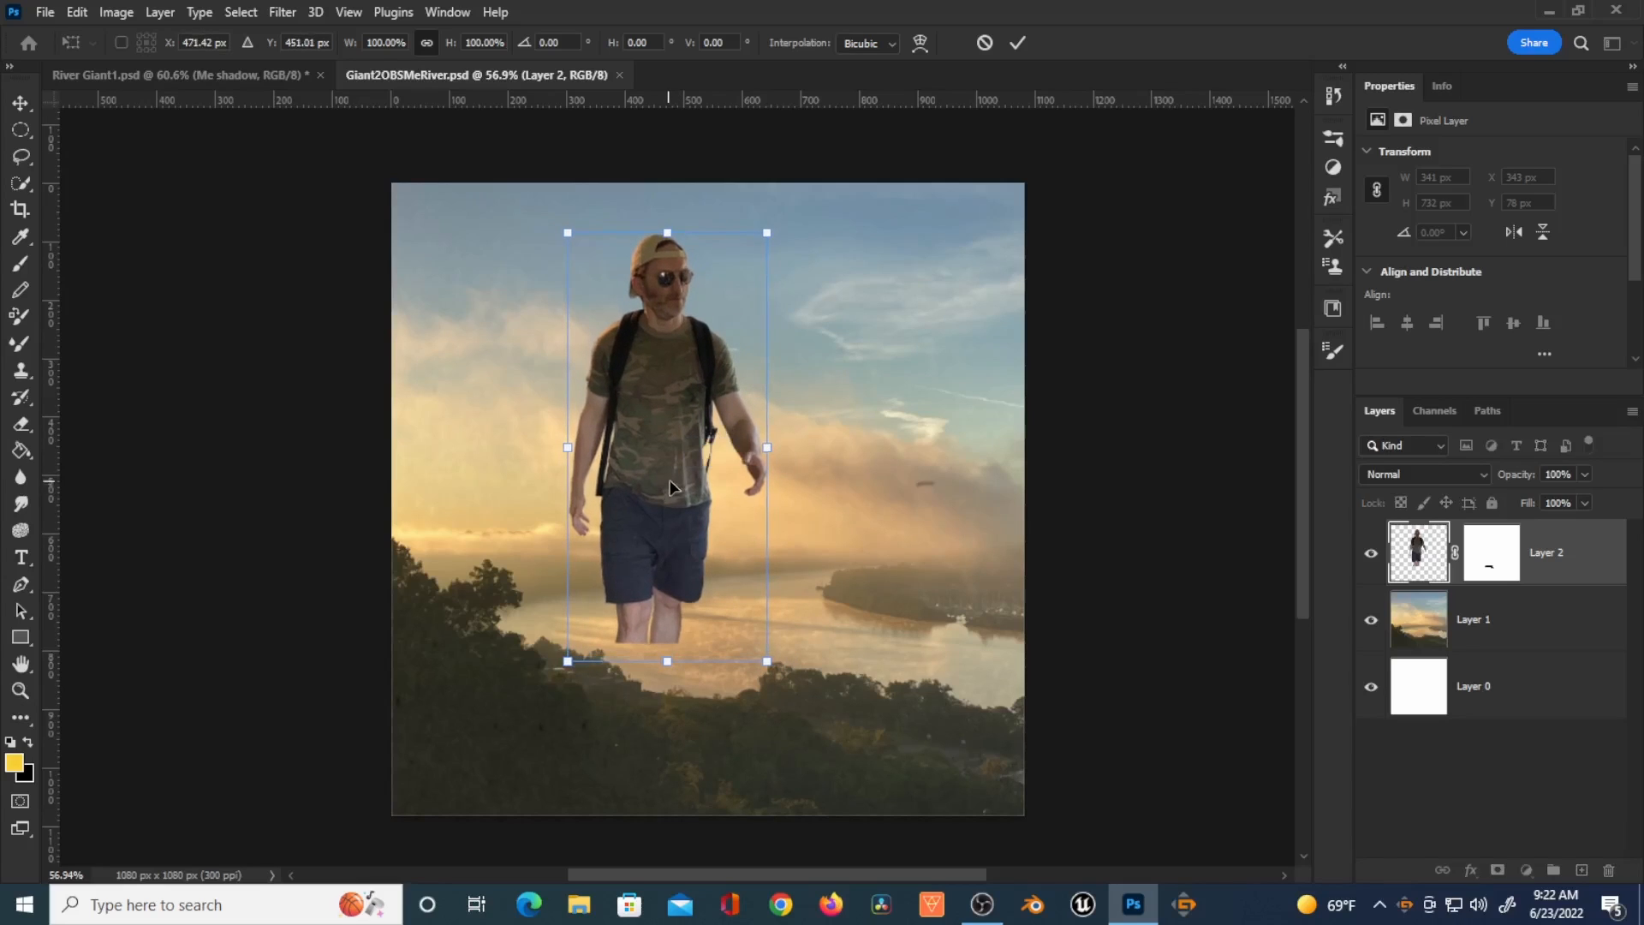
pyautogui.click(1018, 43)
pyautogui.press('b')
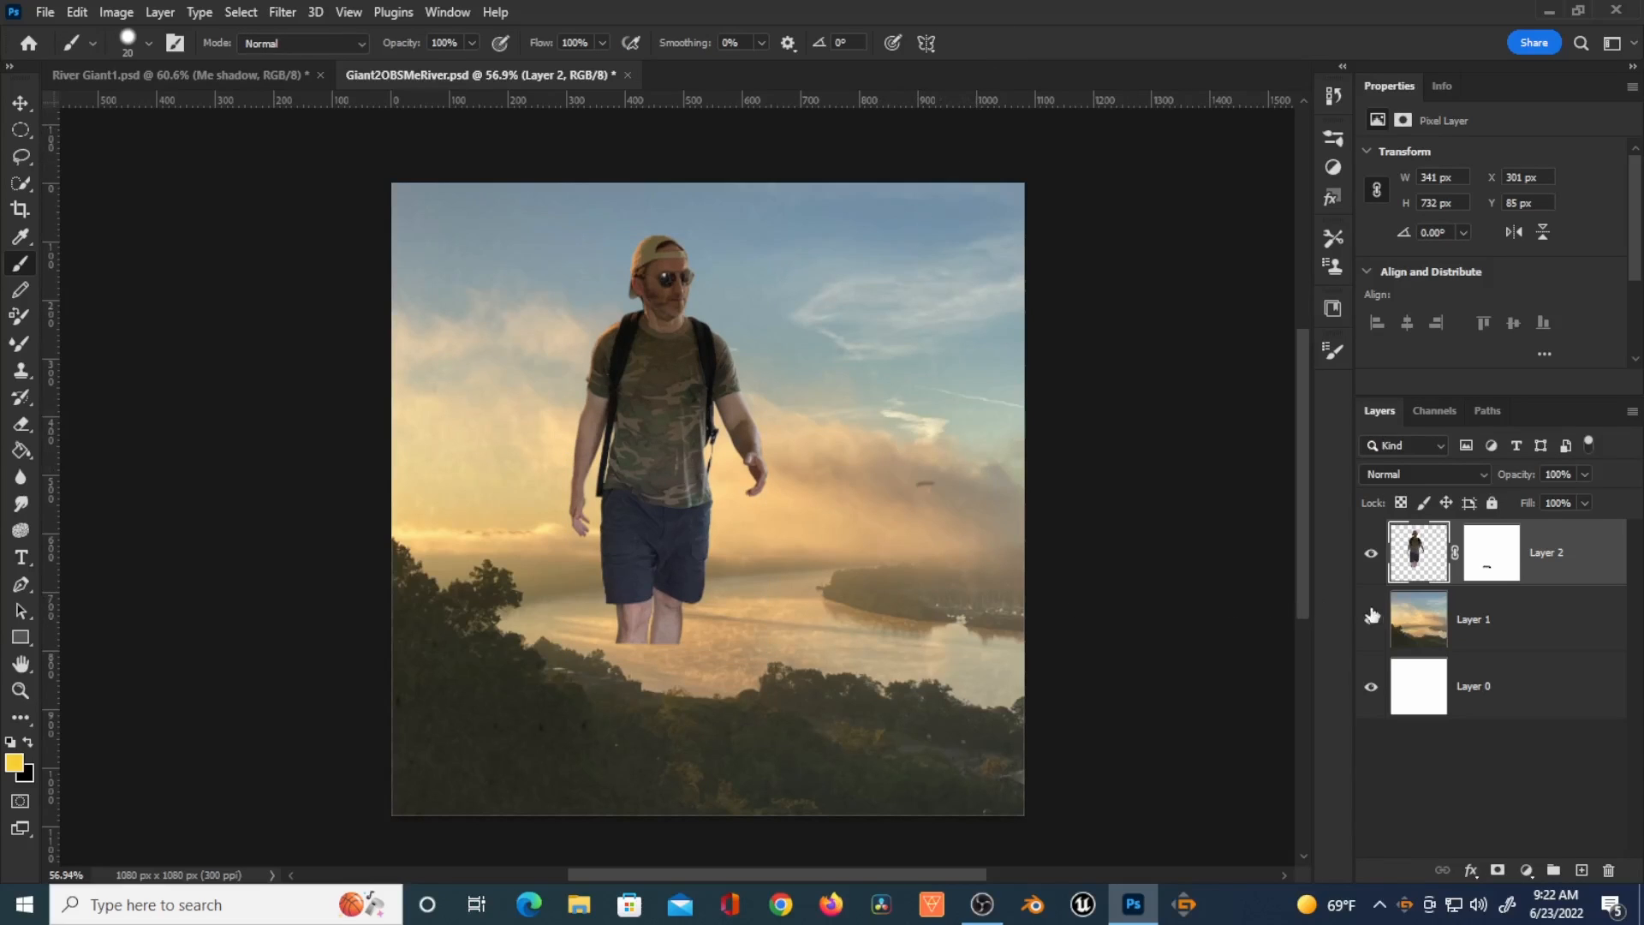
pyautogui.rightClick(1499, 571)
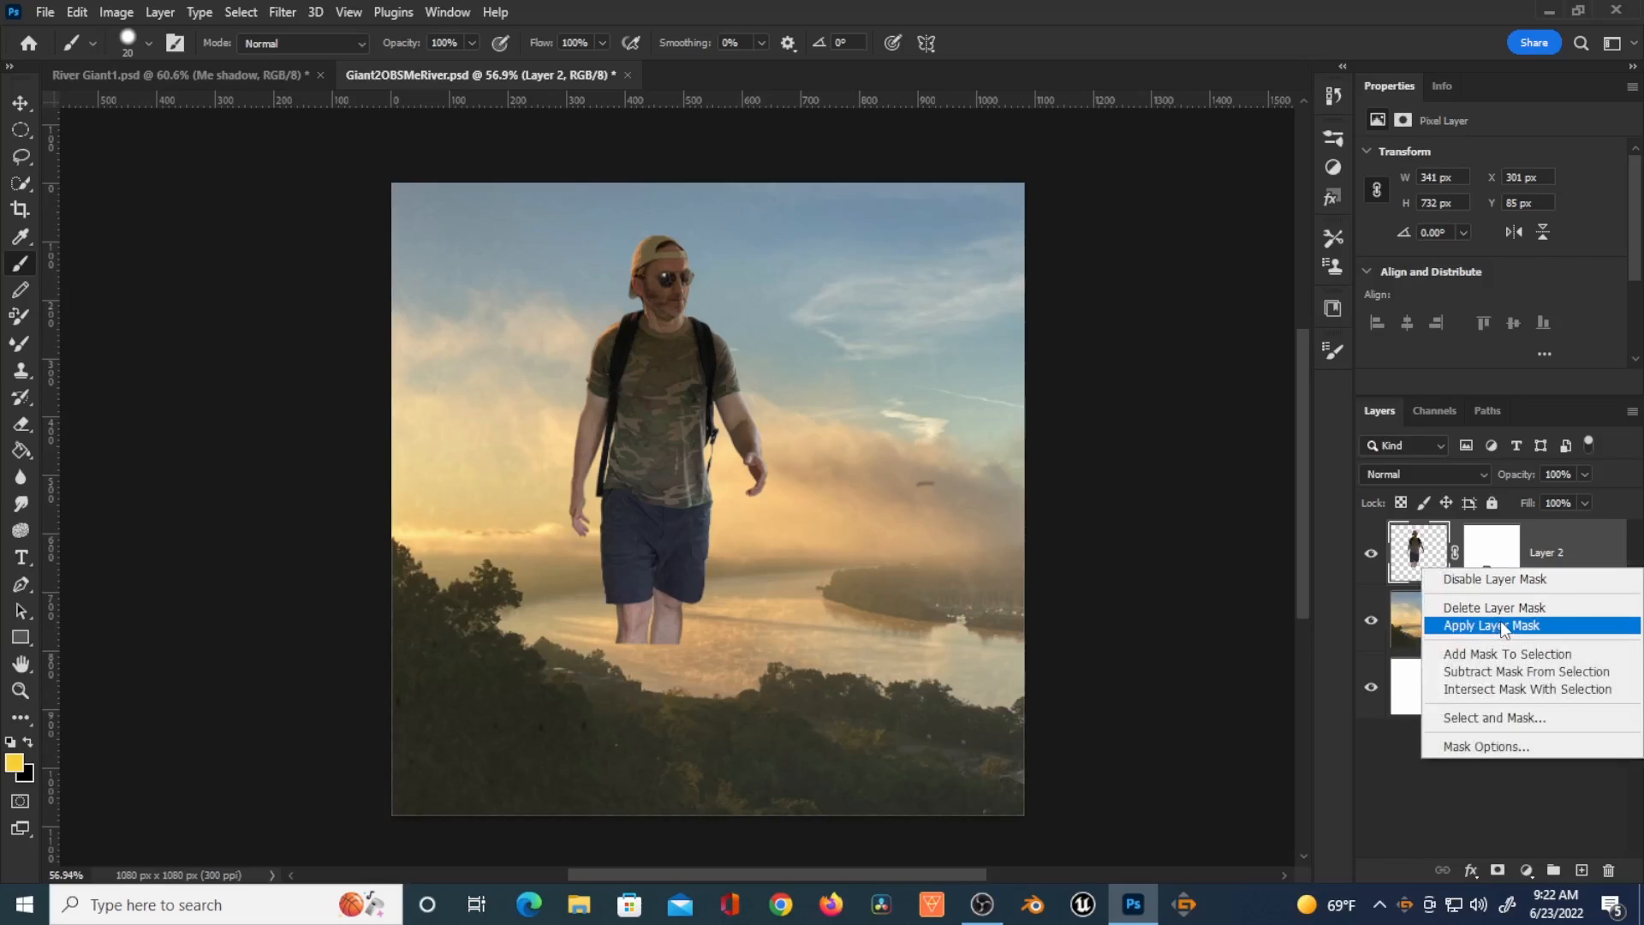
pyautogui.click(1501, 622)
# Step: Add a Curves adjustment layer and clip it to the figure layer
pyautogui.click(1526, 871)
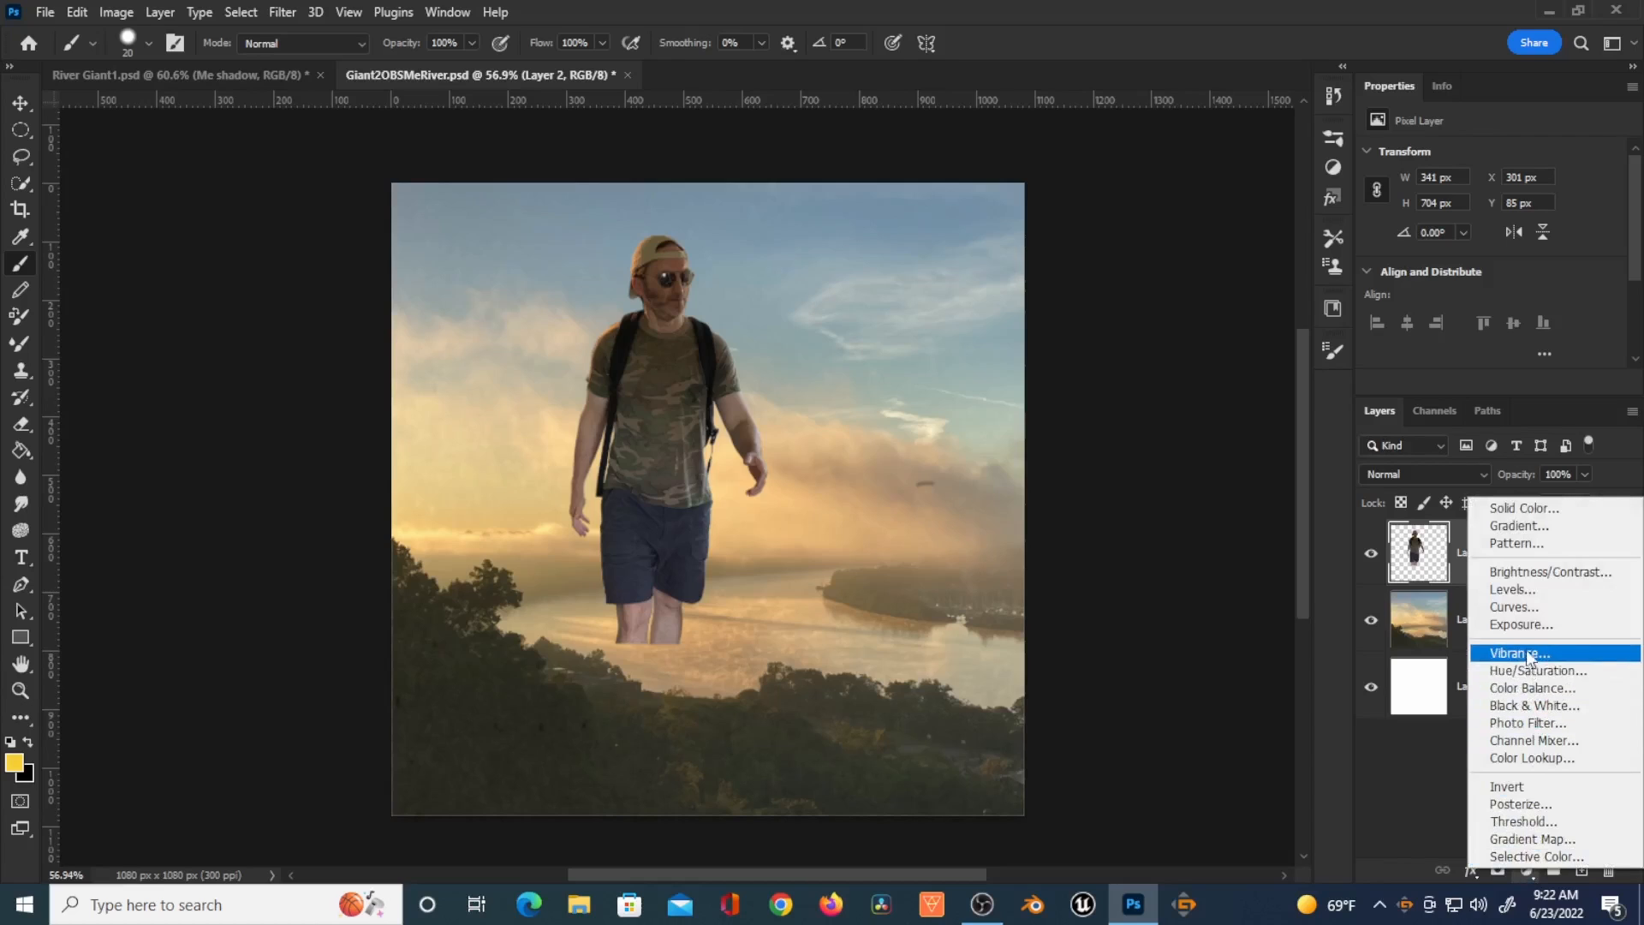
pyautogui.click(1540, 606)
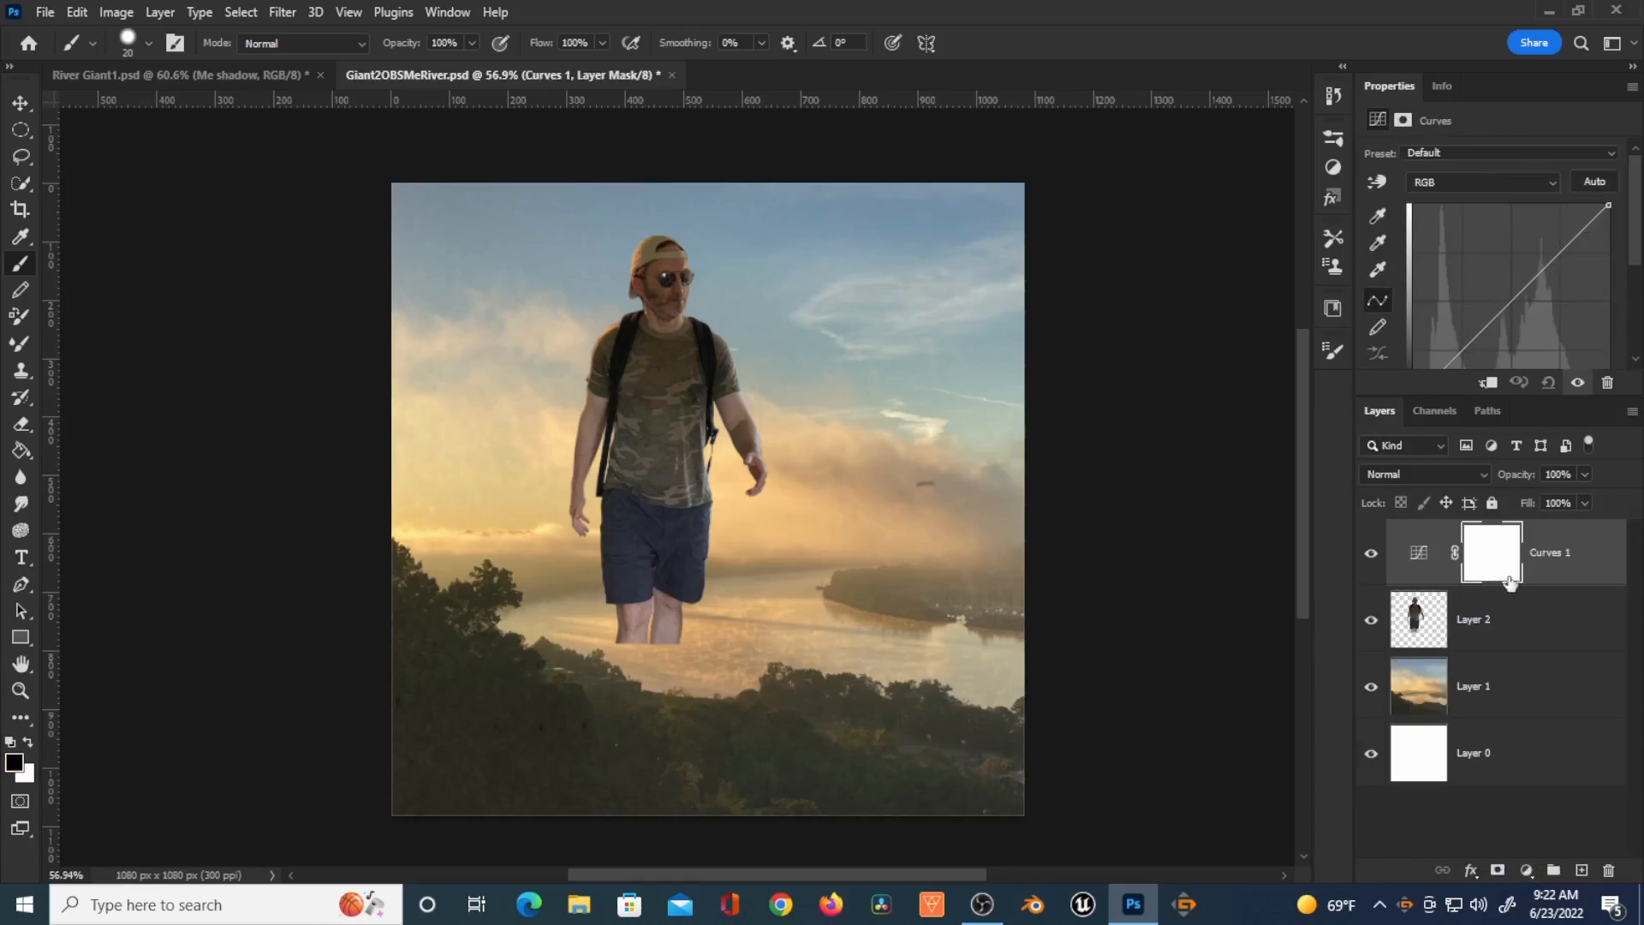
pyautogui.moveTo(1453, 394); pyautogui.dragTo(1448, 463)
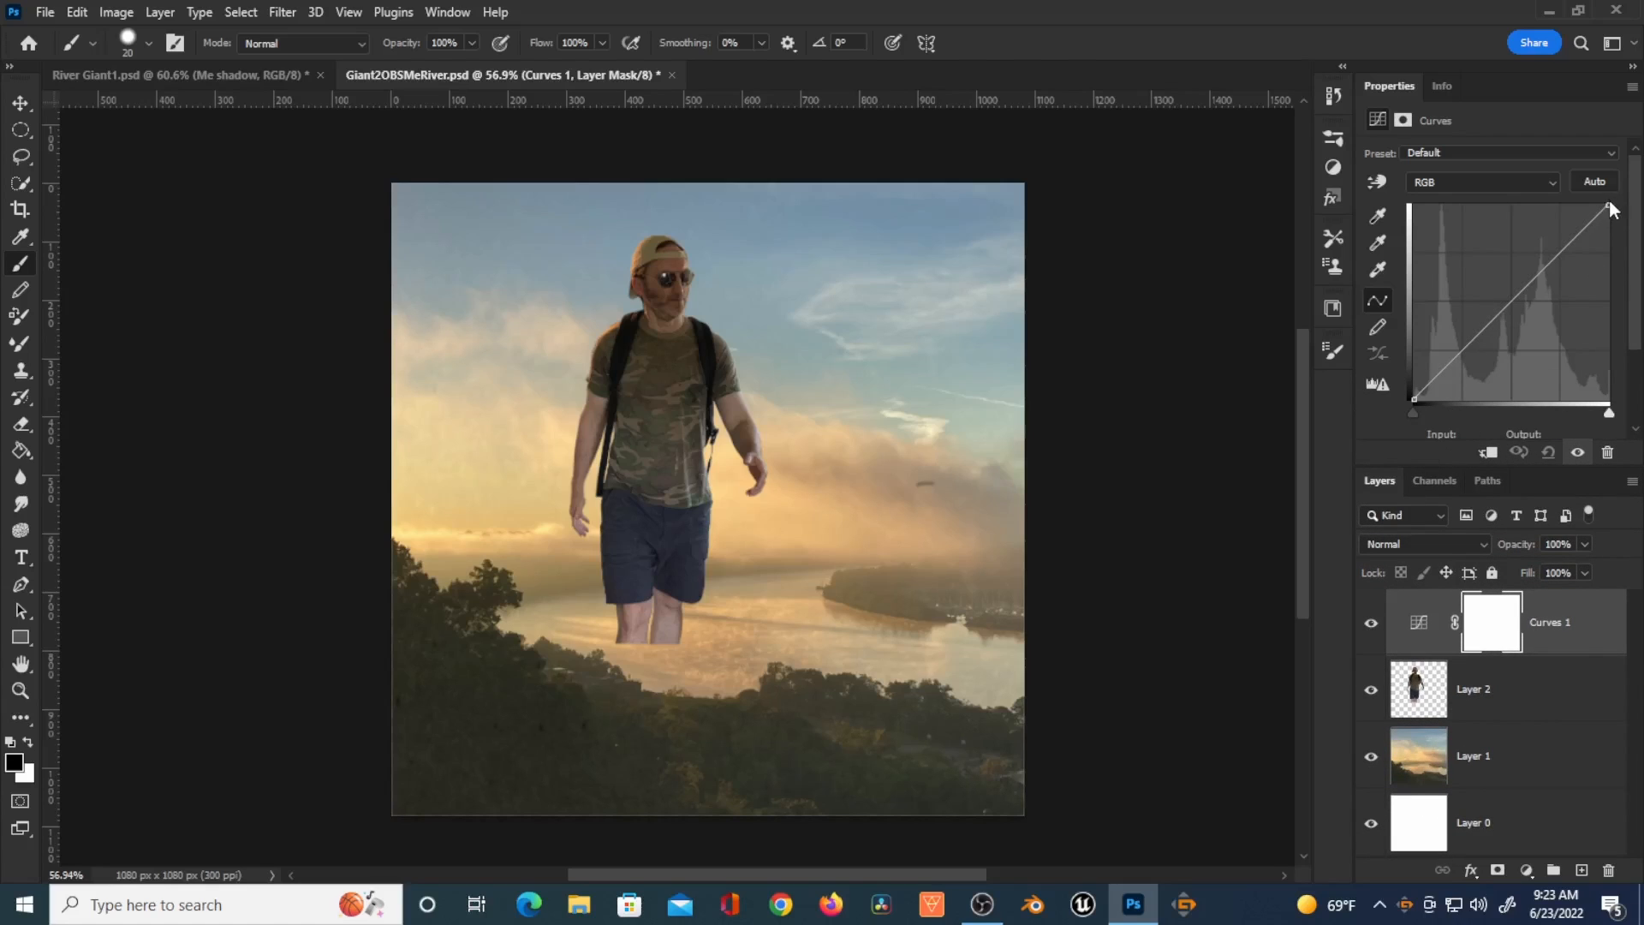
pyautogui.moveTo(1610, 206); pyautogui.dragTo(1614, 221)
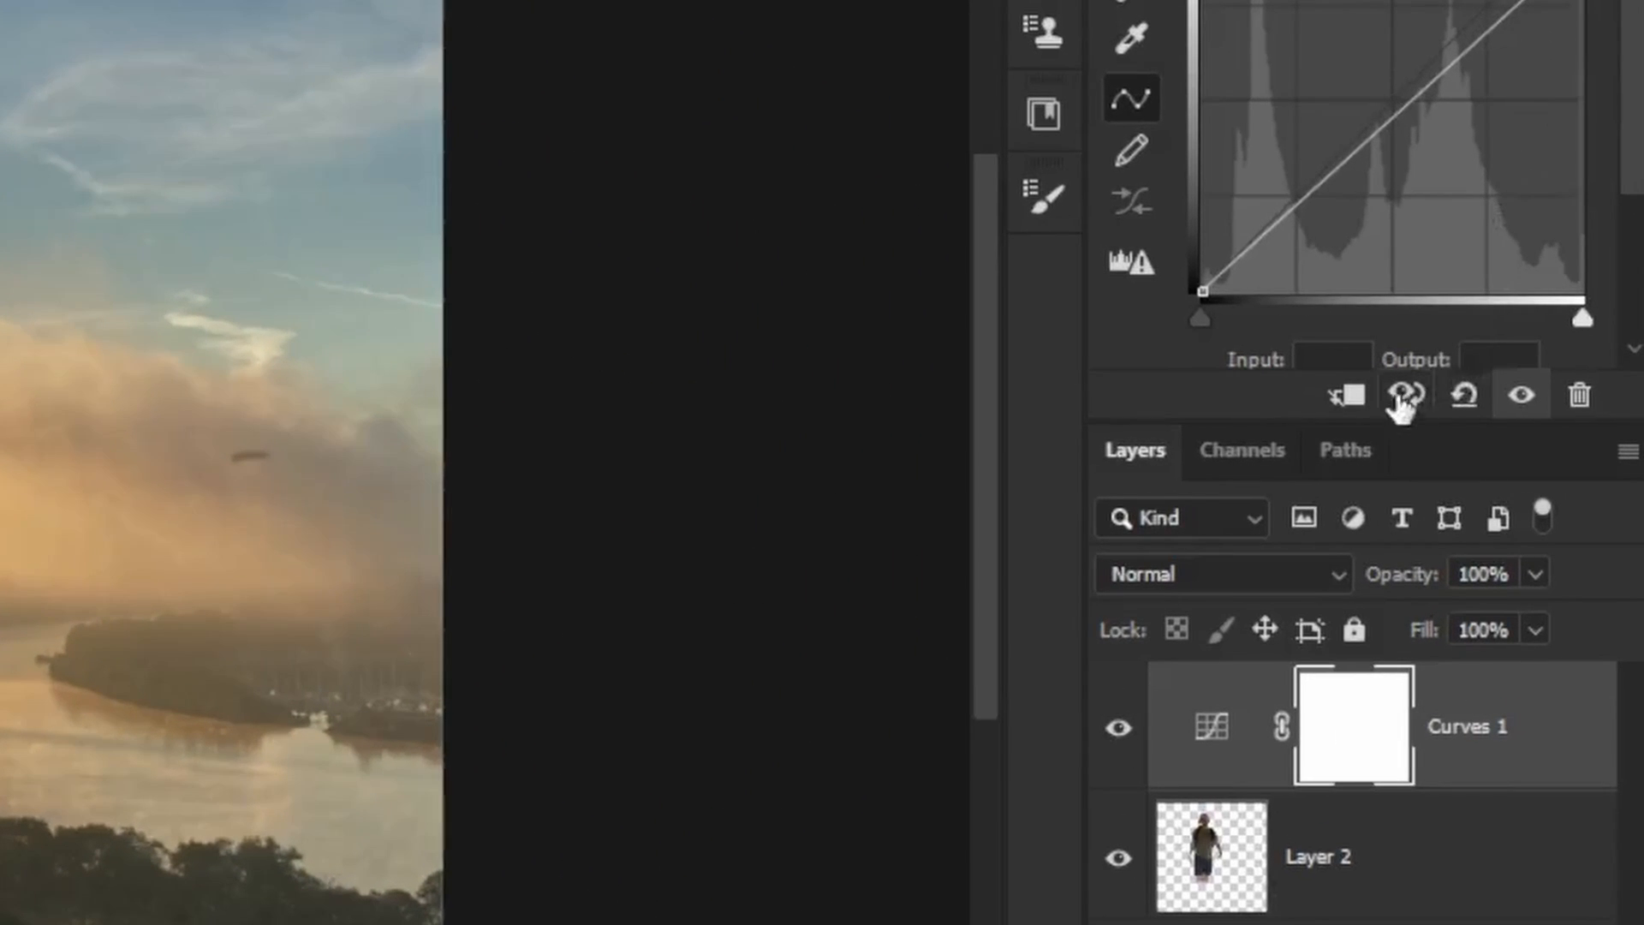
pyautogui.click(1344, 399)
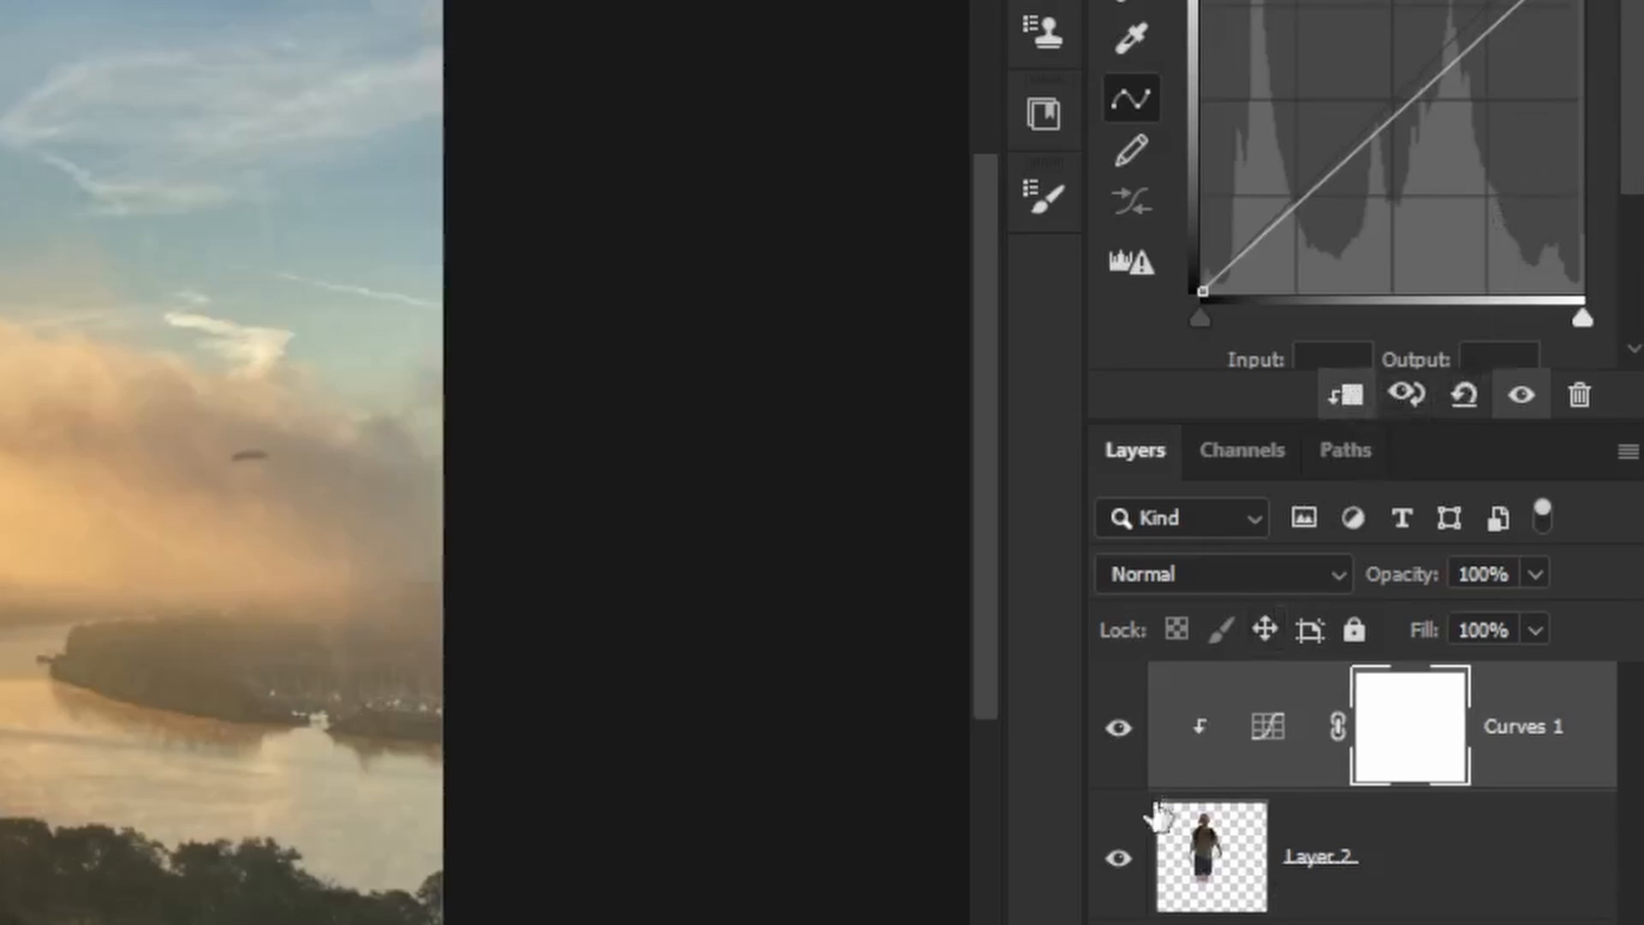
# Step: Rename the figure layer to Me
pyautogui.doubleClick(1328, 860)
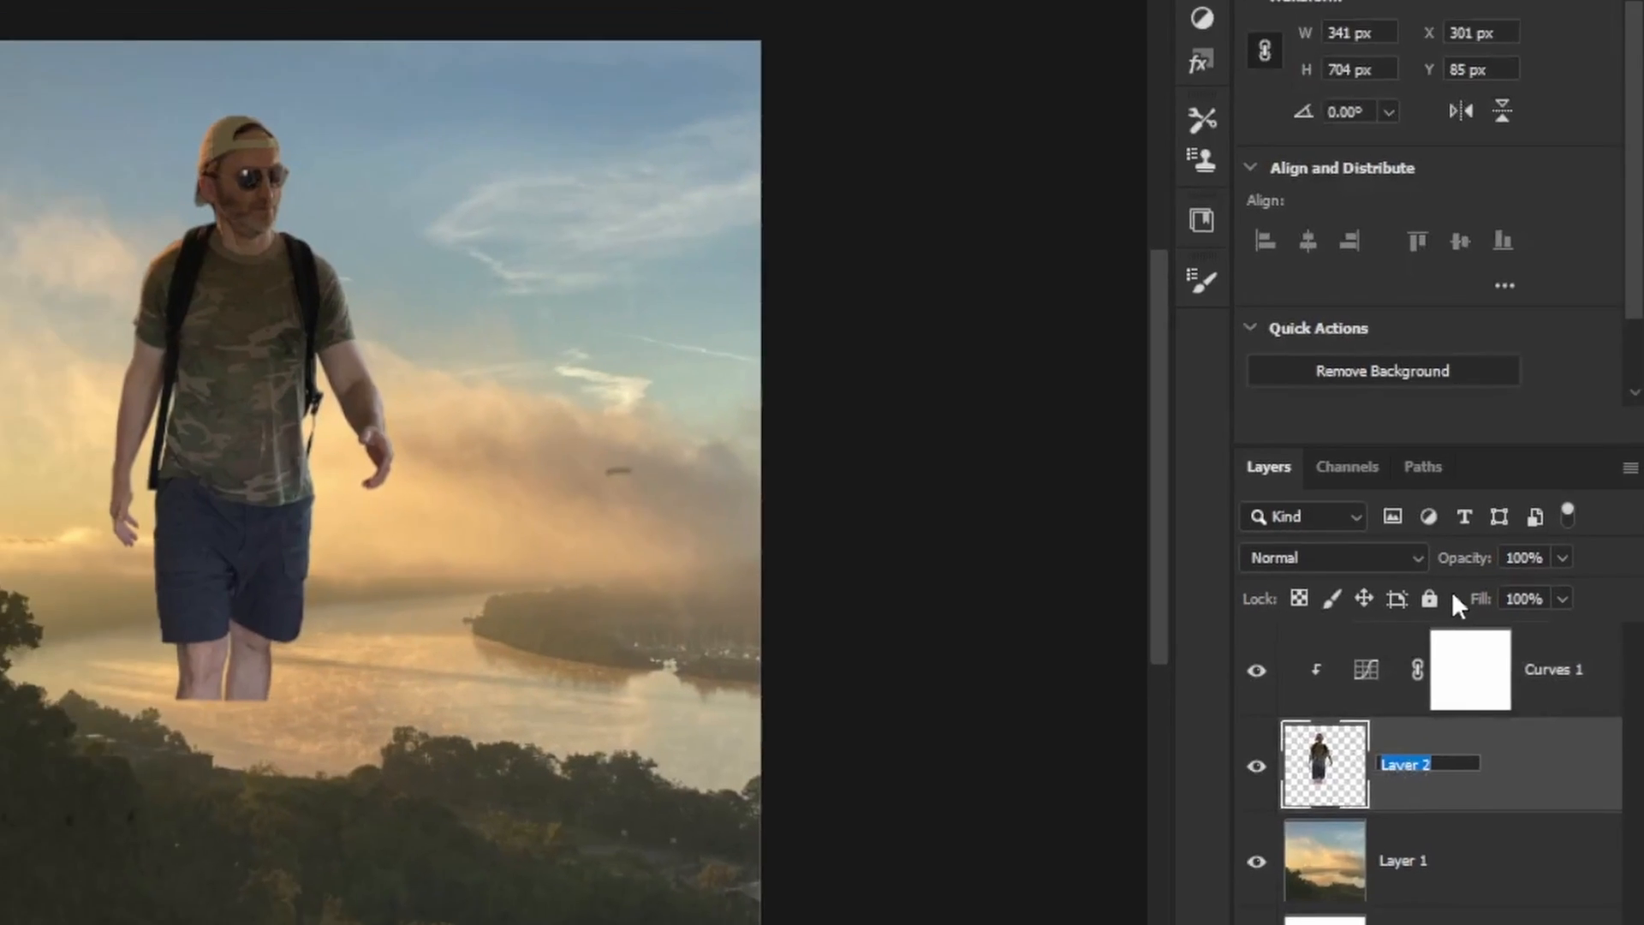
pyautogui.write('Me')
pyautogui.press('Return')
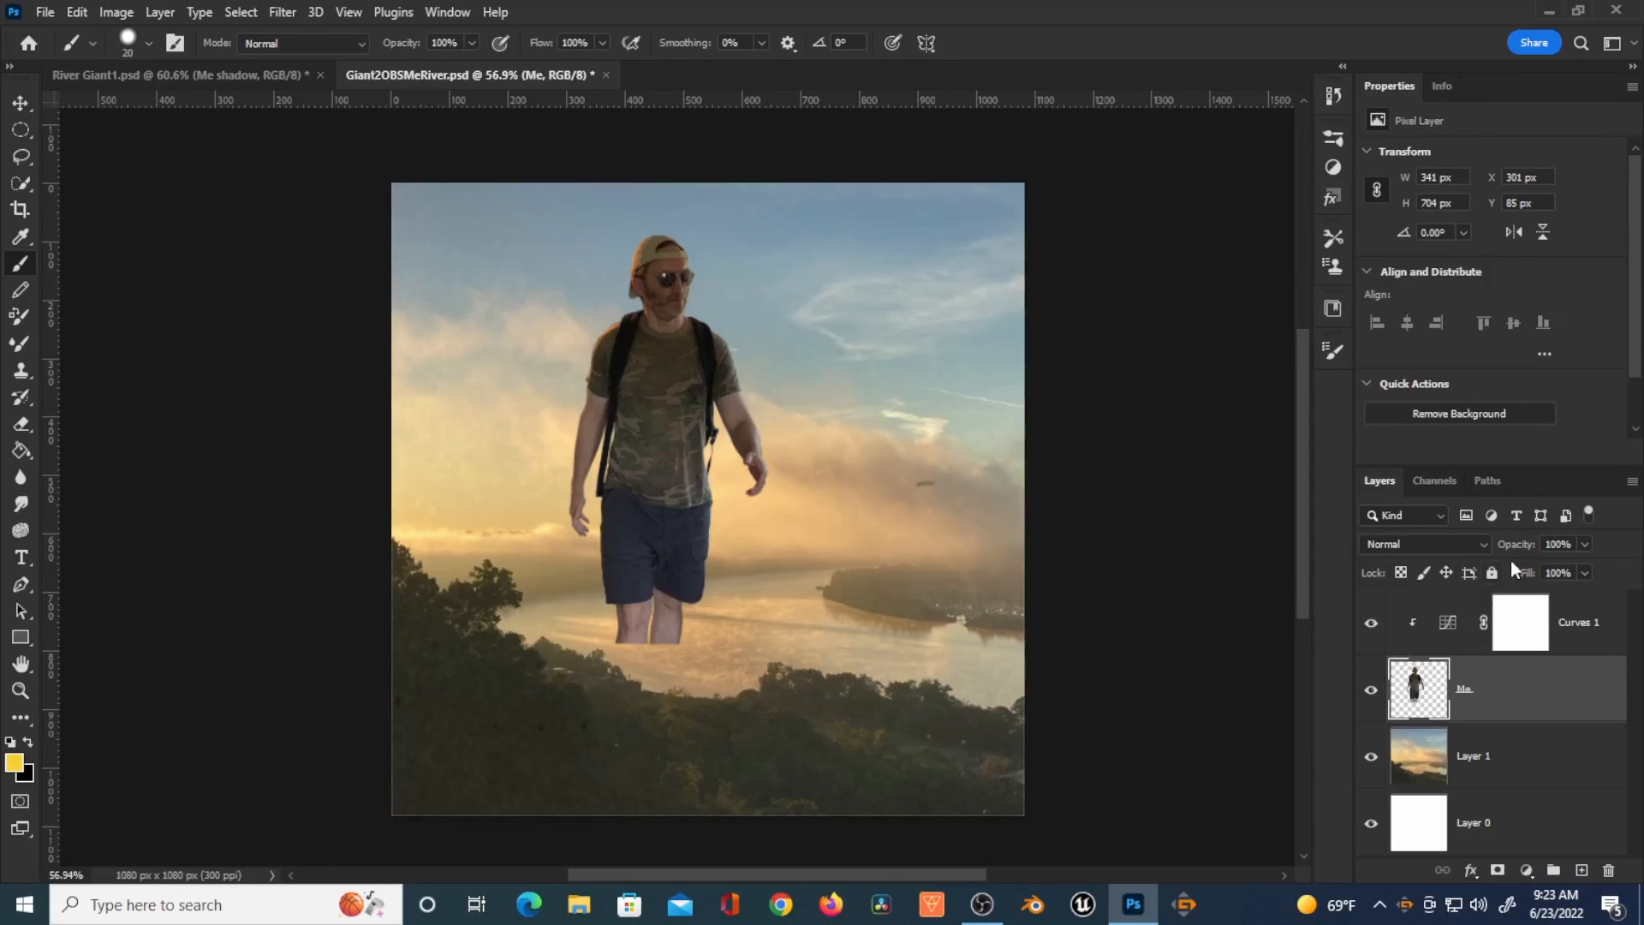
# Step: Darken the figure by lowering the Curves highlight point
pyautogui.click(1447, 631)
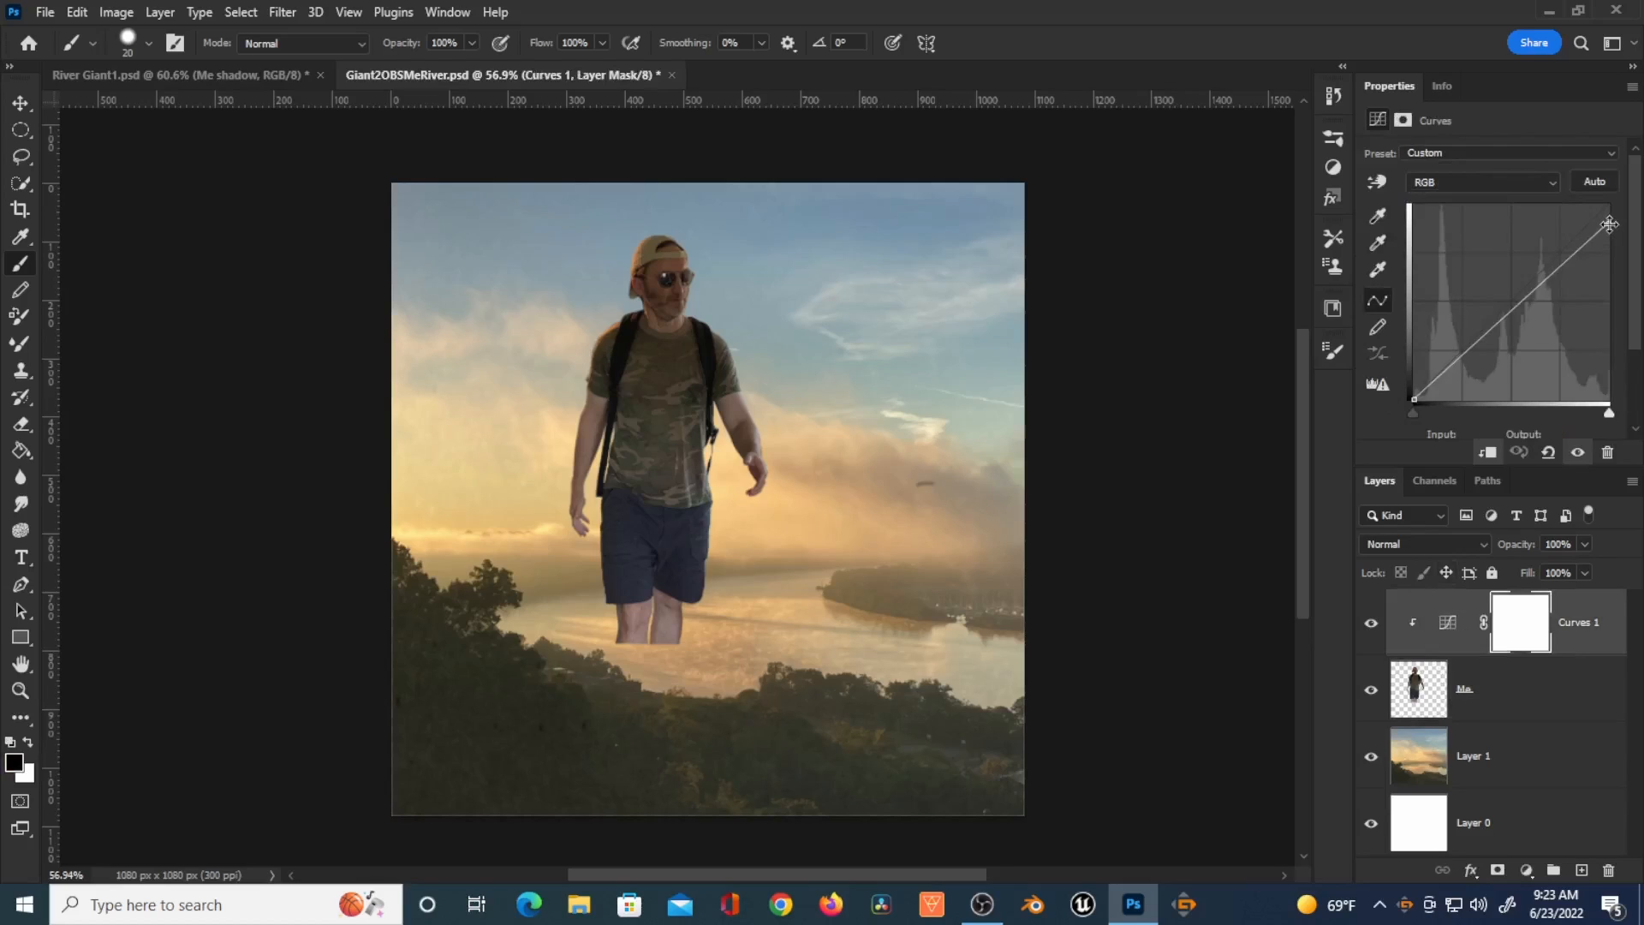
pyautogui.moveTo(1609, 221); pyautogui.dragTo(1619, 279)
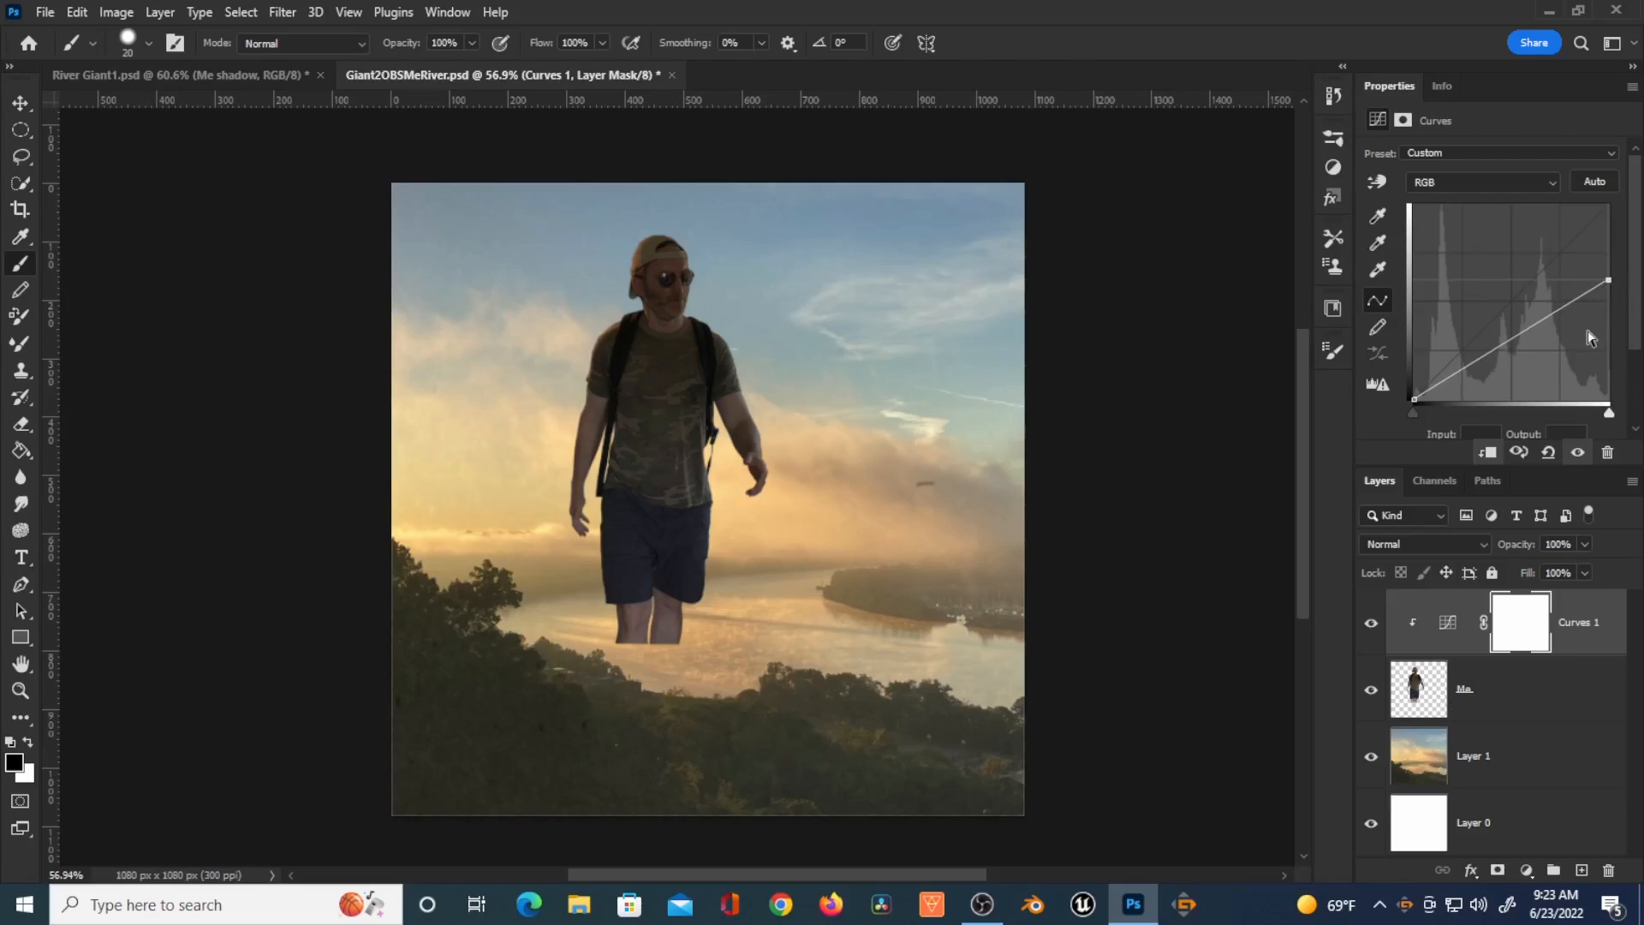
# Step: Select the Curves 1 layer mask and set up a soft 50 px brush with 0% hardness
pyautogui.click(1512, 625)
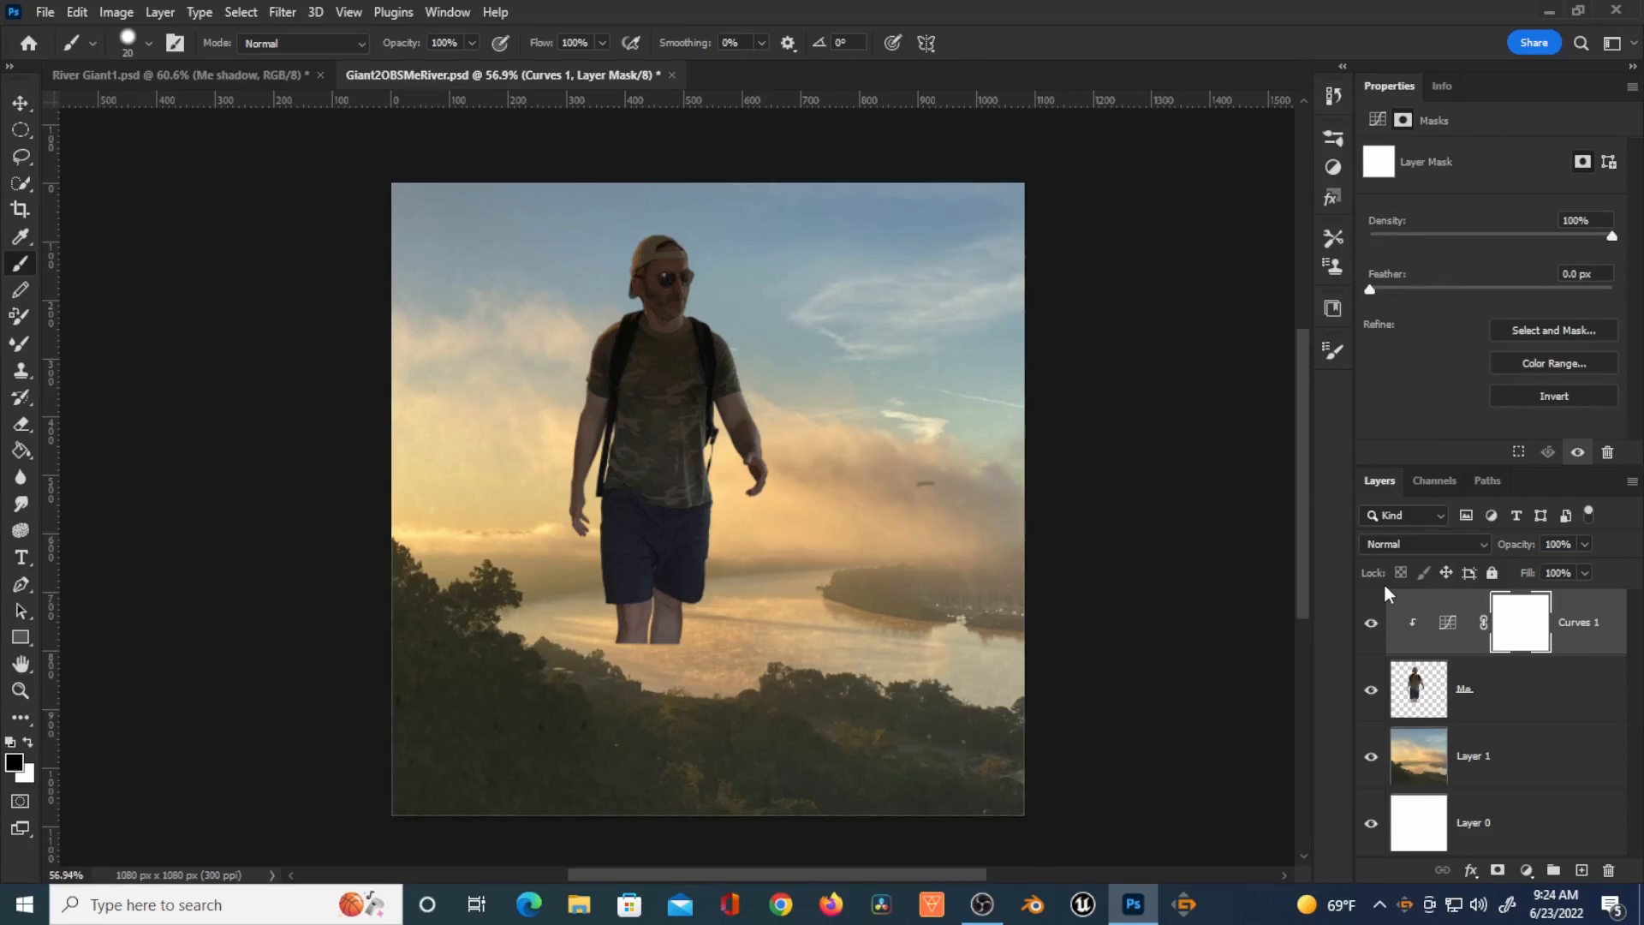
pyautogui.press(']')
pyautogui.press(']')
pyautogui.moveTo(606, 599)
pyautogui.mouseDown()
pyautogui.moveTo(618, 558)
pyautogui.moveTo(666, 522)
pyautogui.moveTo(641, 421)
pyautogui.moveTo(610, 565)
pyautogui.mouseUp()
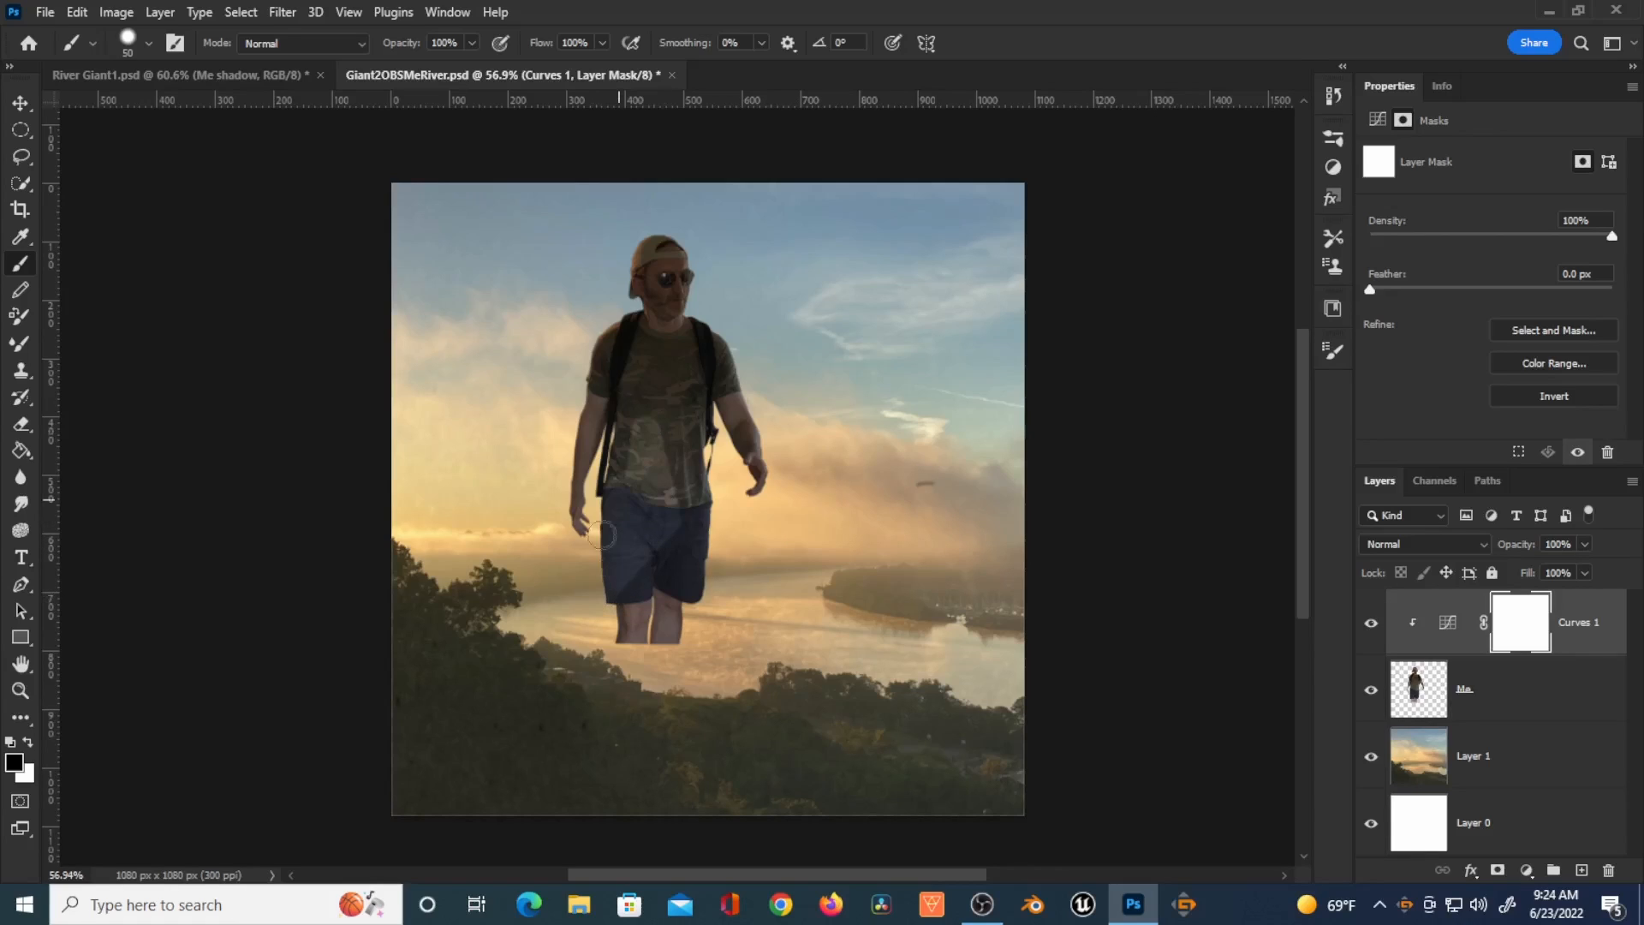
pyautogui.hotkey('ctrl', 'z')
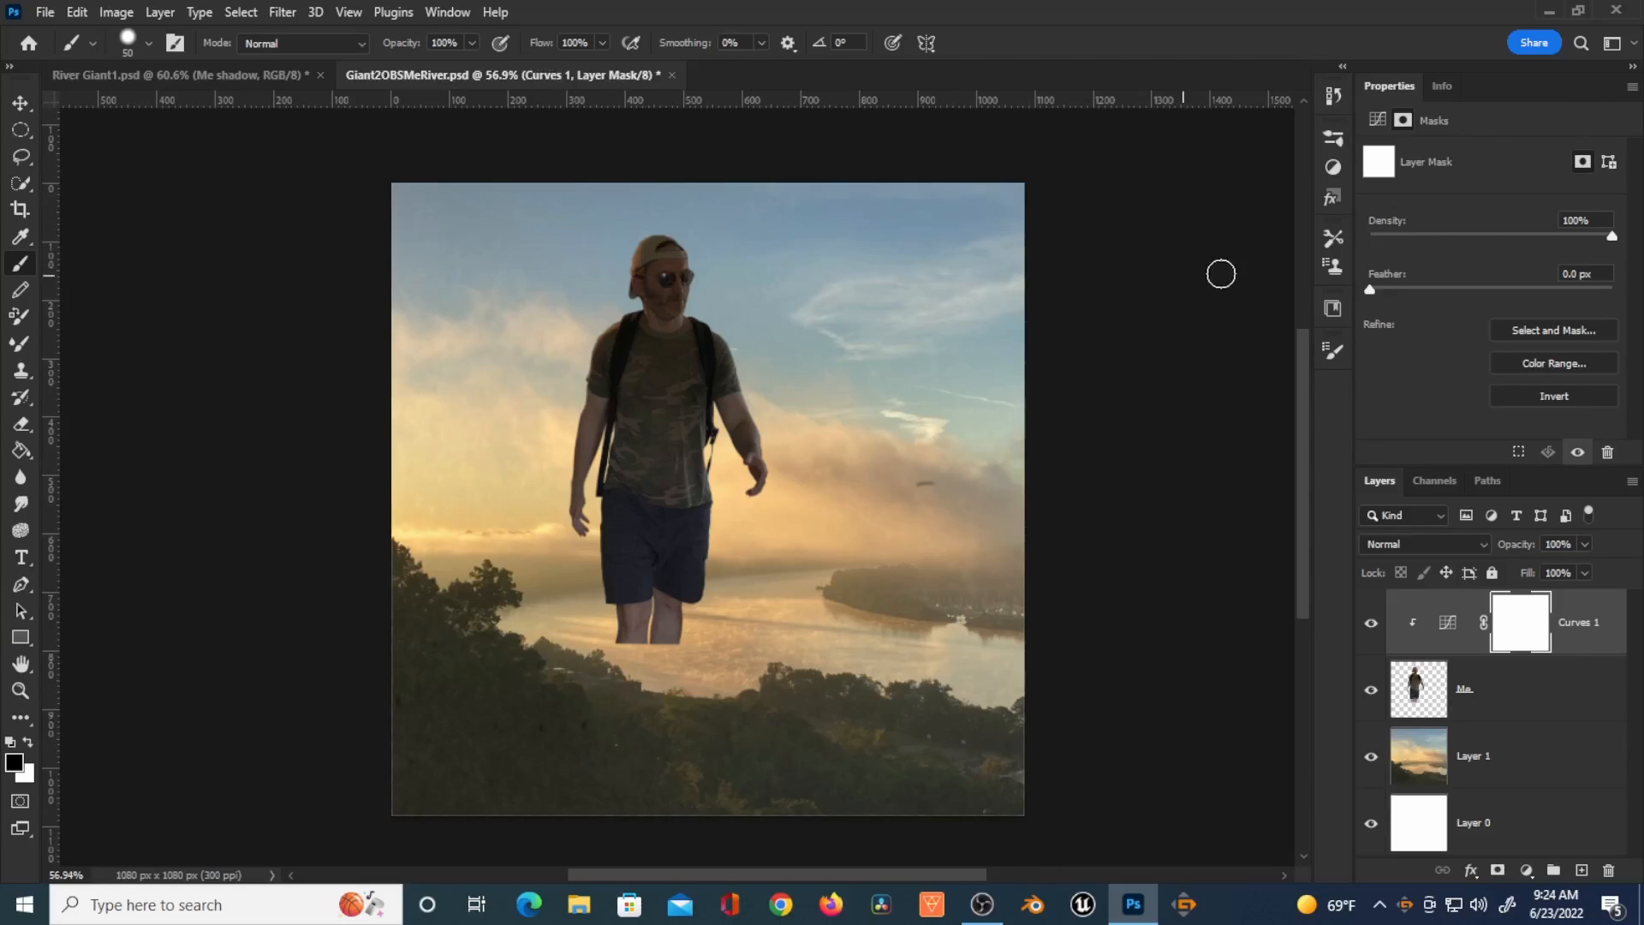
pyautogui.click(1334, 352)
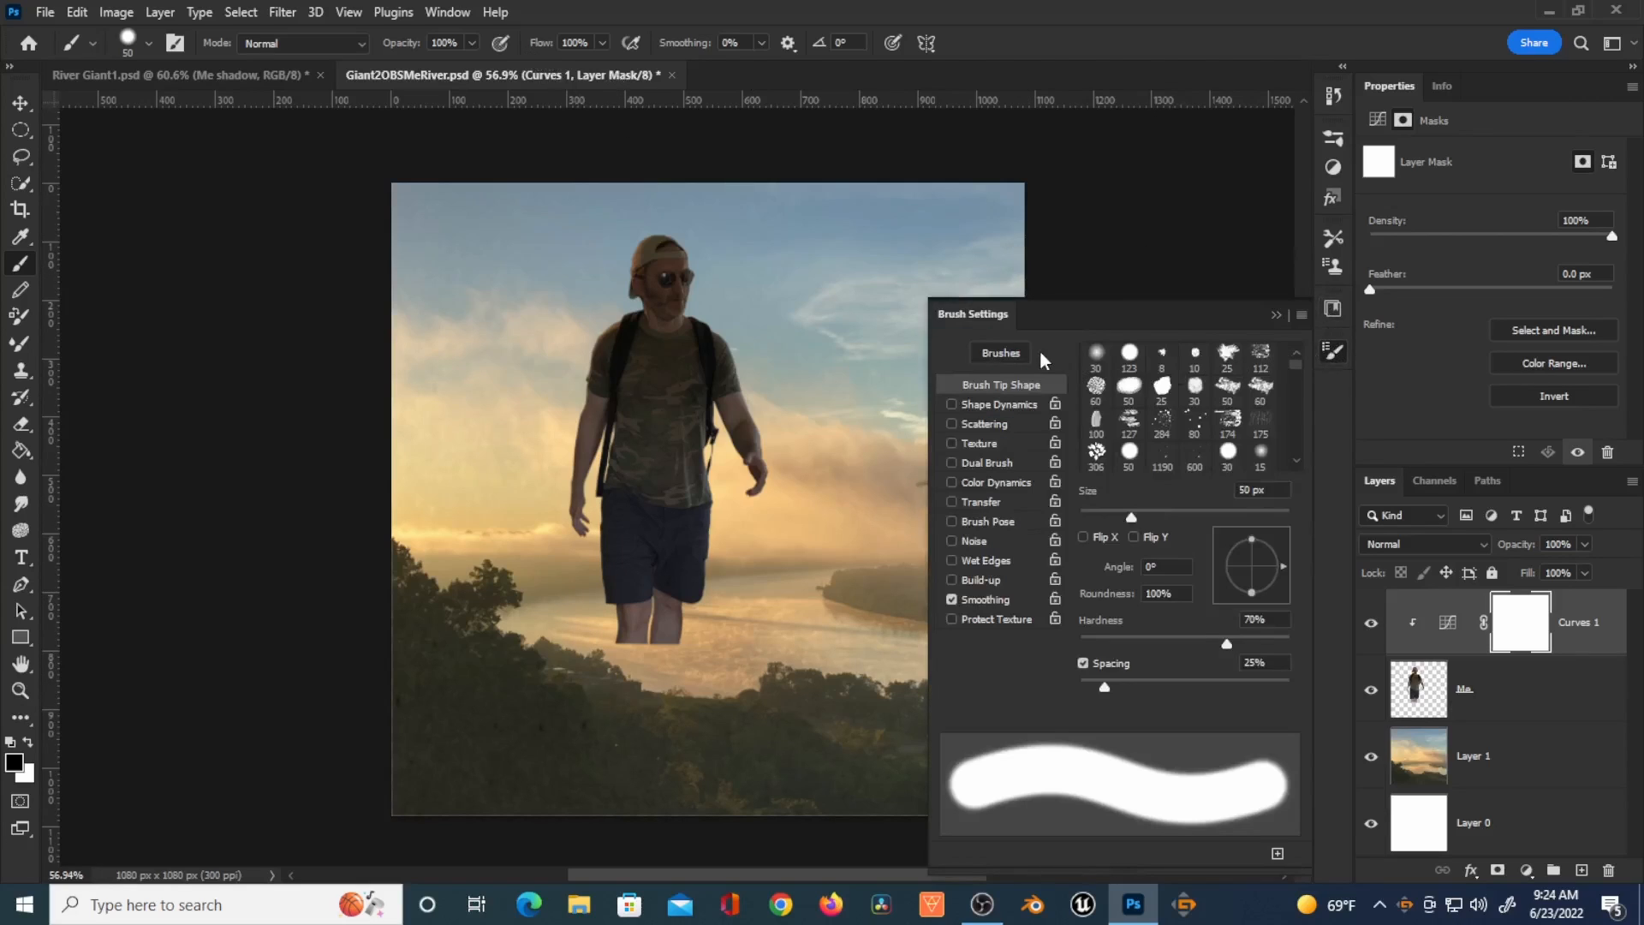
pyautogui.moveTo(1123, 643); pyautogui.dragTo(1080, 644)
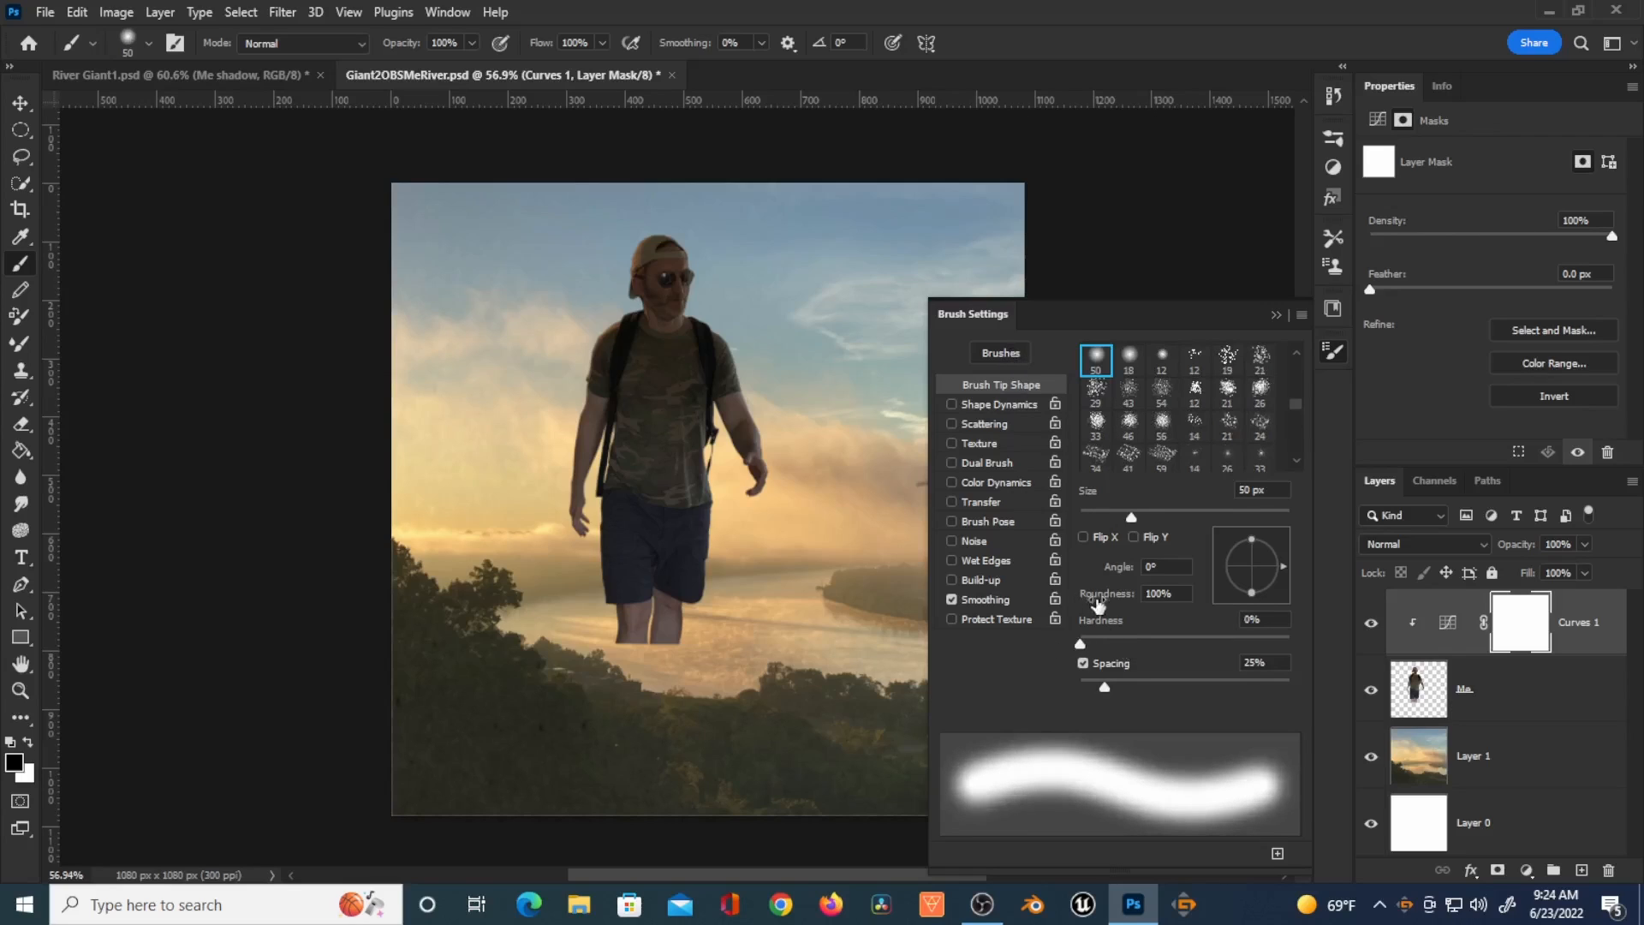
pyautogui.click(1277, 315)
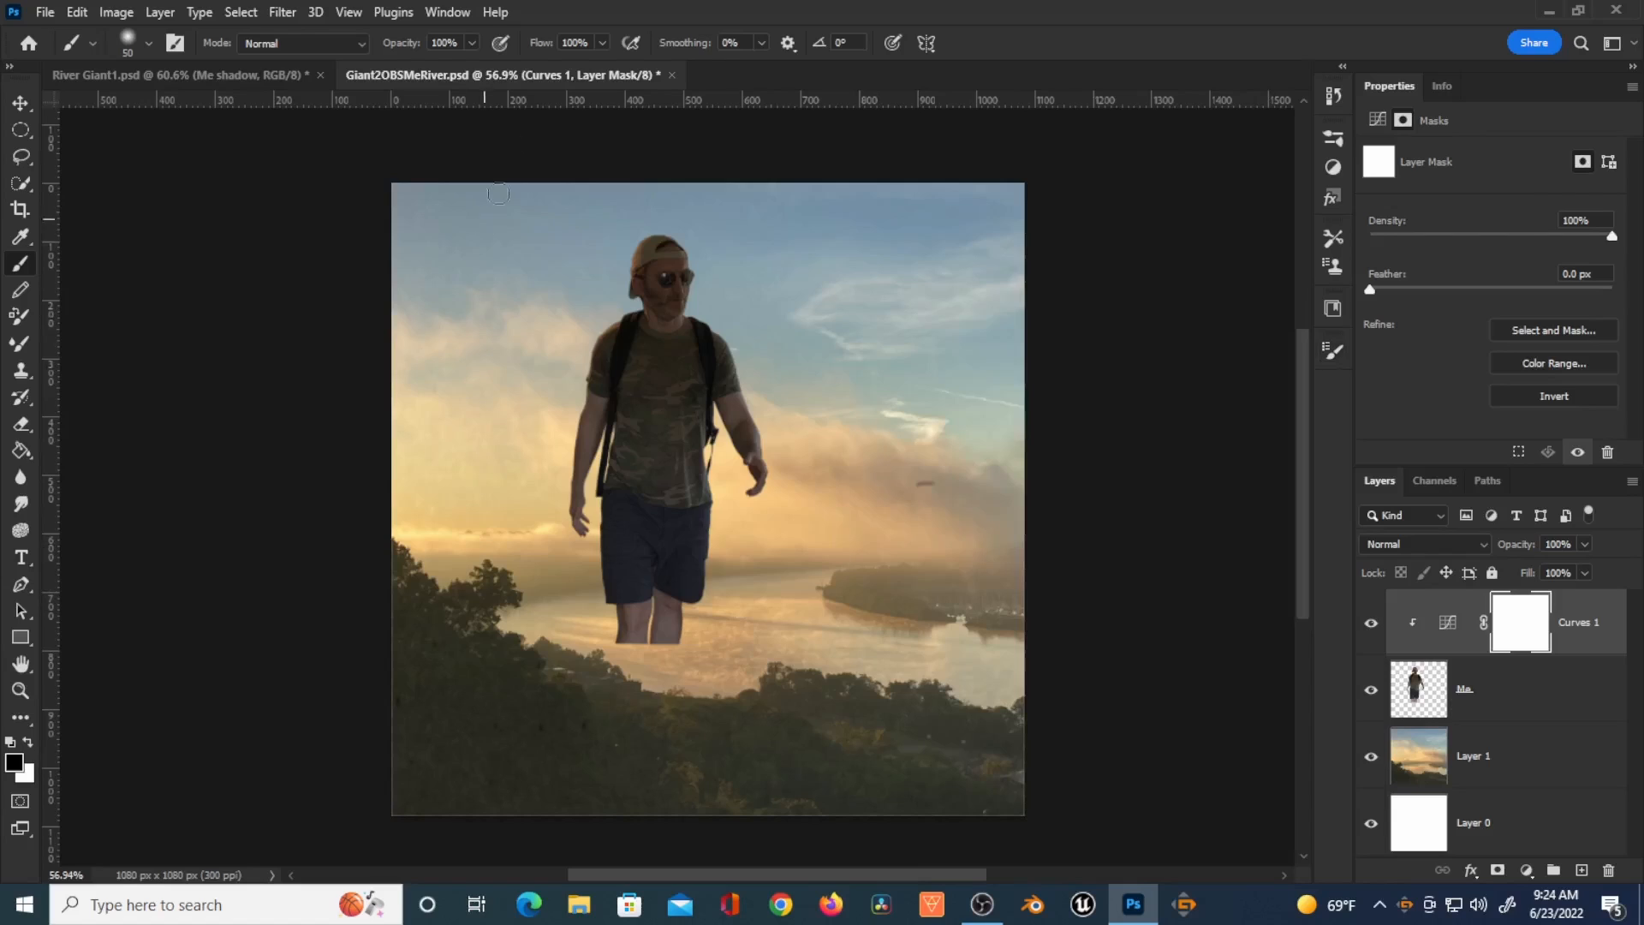
# Step: Paint on the Curves 1 mask along the figure's sunlit left edge with a brush at 90% opacity and 67% flow
pyautogui.moveTo(545, 46); pyautogui.dragTo(546, 80)
pyautogui.moveTo(403, 45); pyautogui.dragTo(378, 45)
pyautogui.scroll(3, 595, 466)
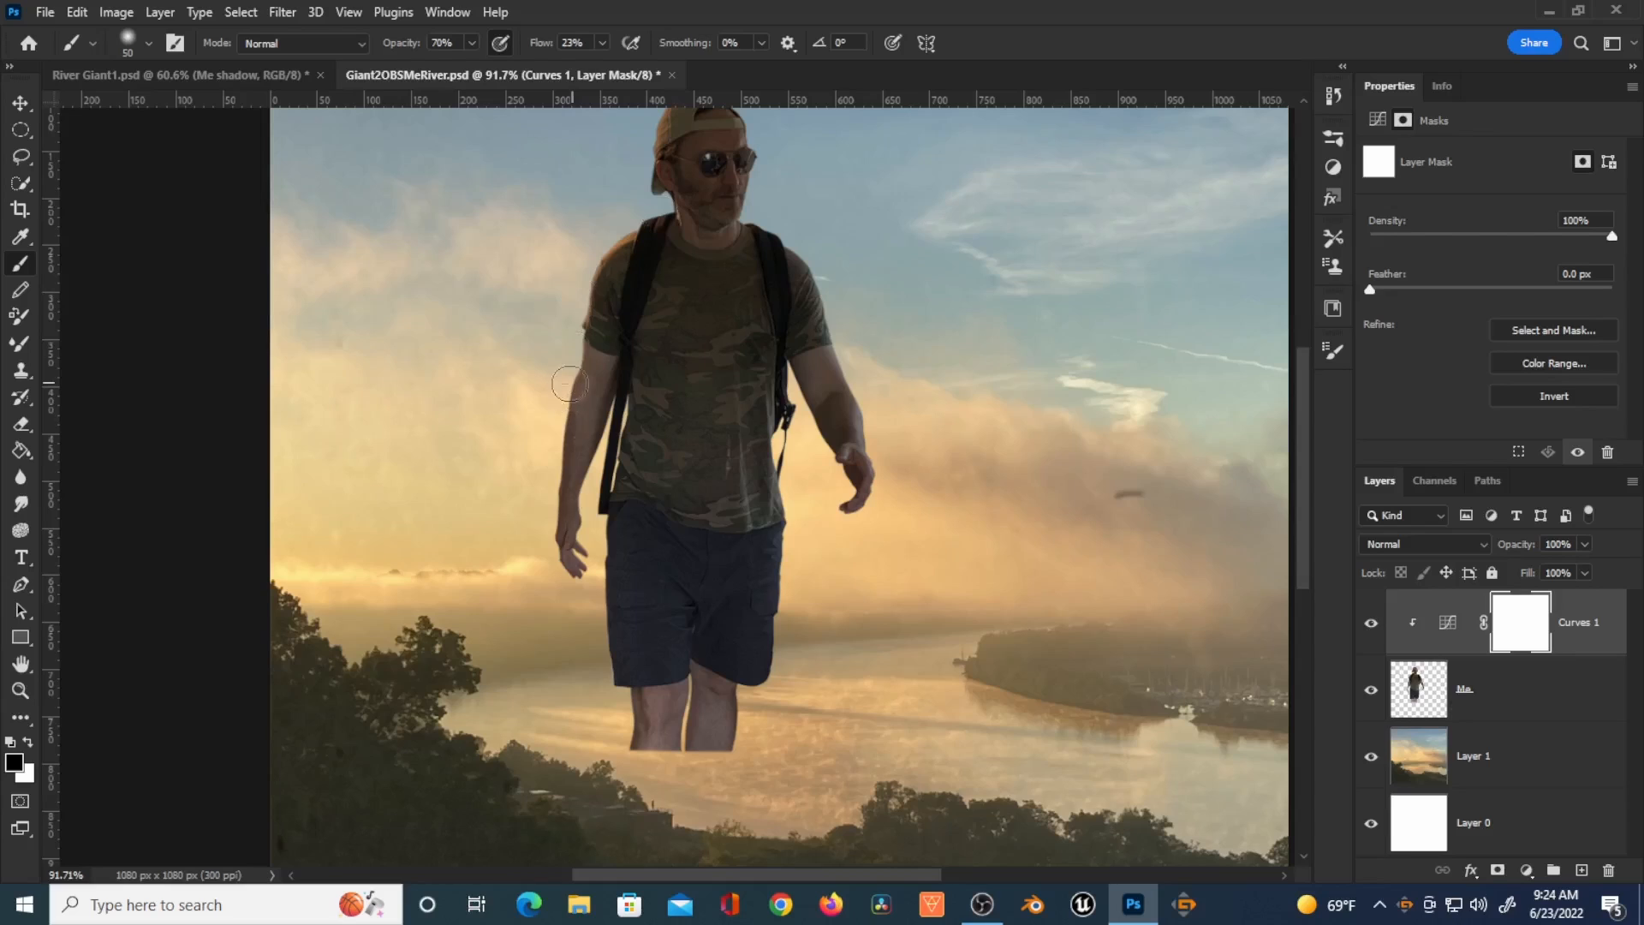
pyautogui.moveTo(547, 527); pyautogui.dragTo(551, 543)
pyautogui.moveTo(541, 39); pyautogui.dragTo(567, 45)
pyautogui.moveTo(397, 47); pyautogui.dragTo(413, 47)
pyautogui.scroll(2, 632, 277)
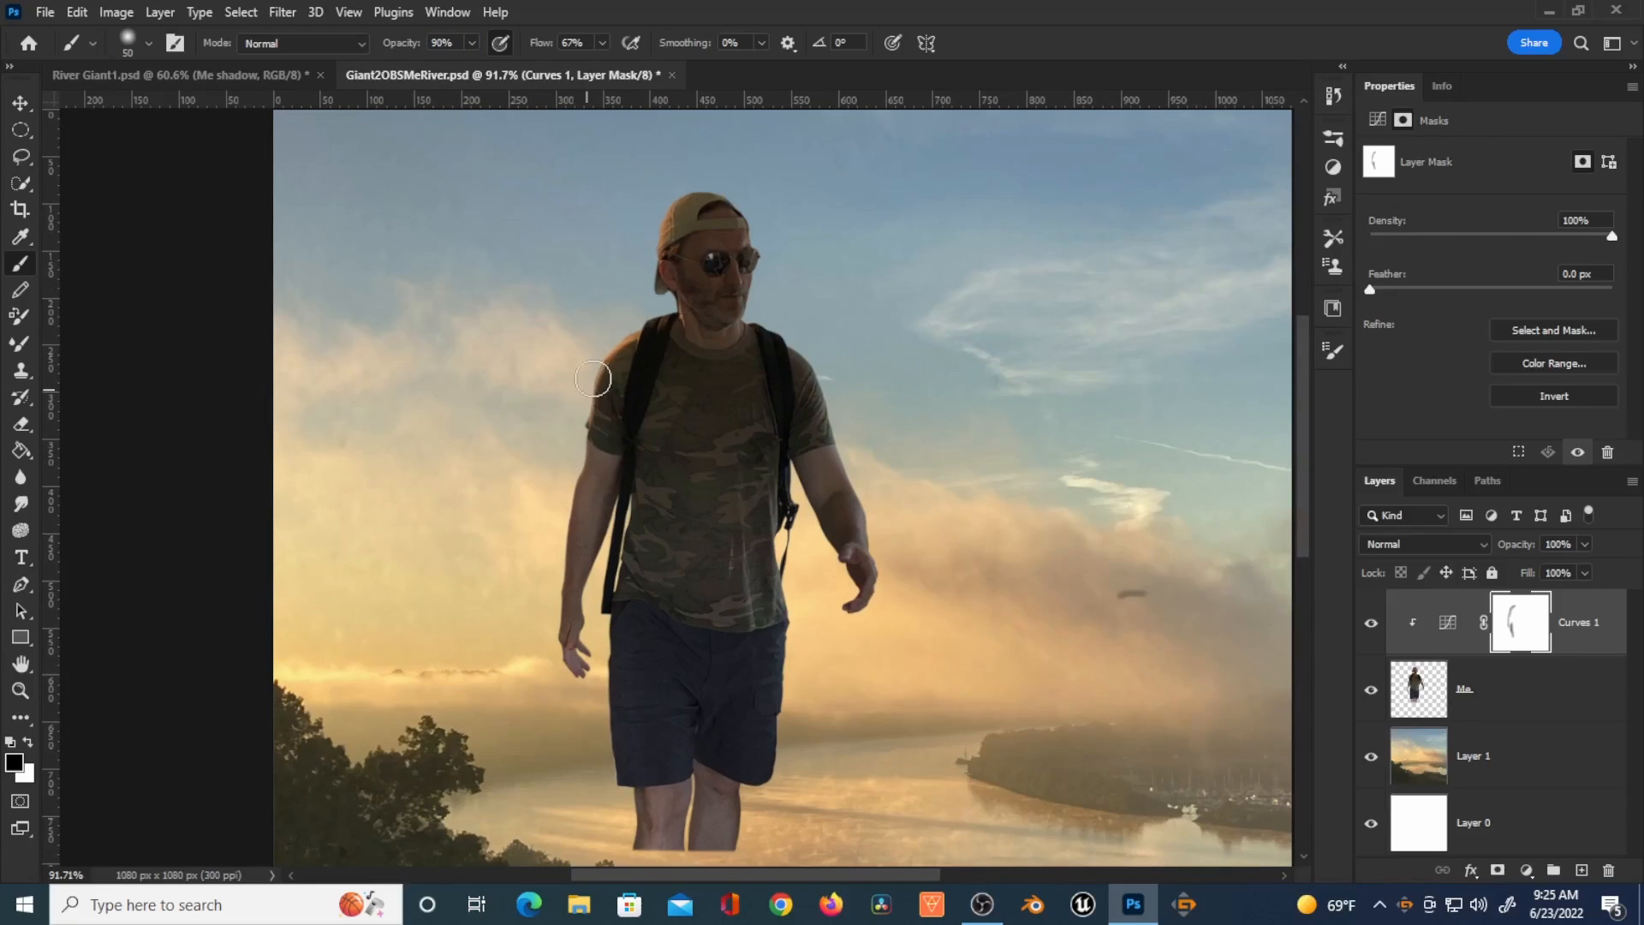
pyautogui.moveTo(620, 590)
pyautogui.mouseDown()
pyautogui.moveTo(661, 503)
pyautogui.moveTo(620, 580)
pyautogui.mouseUp()
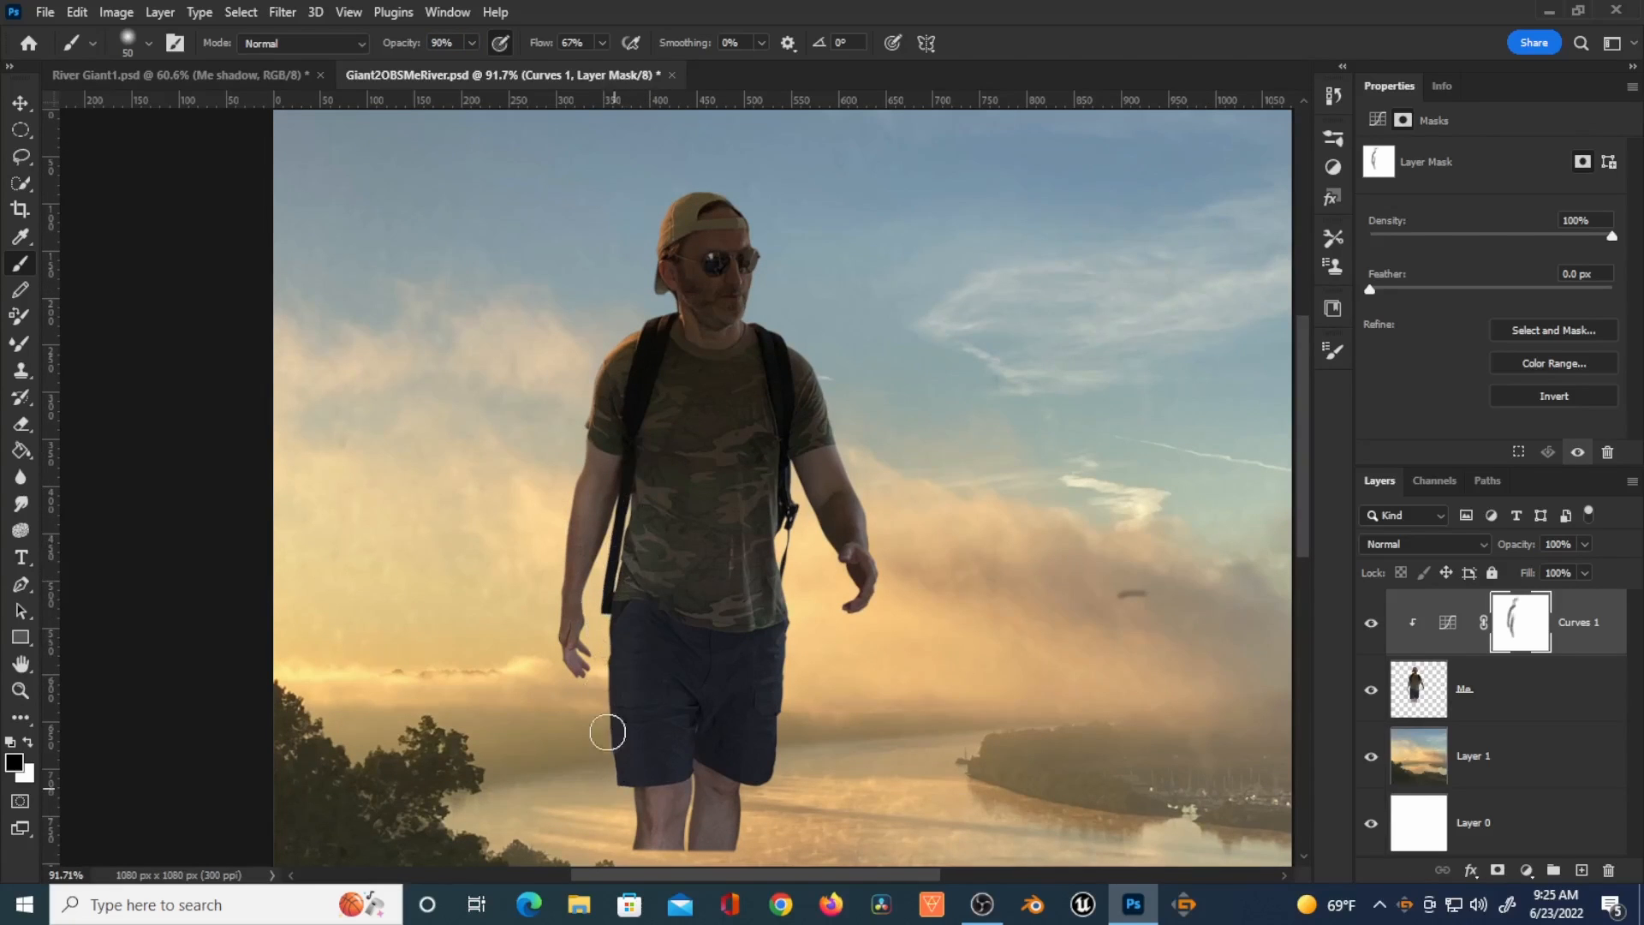
pyautogui.press('[')
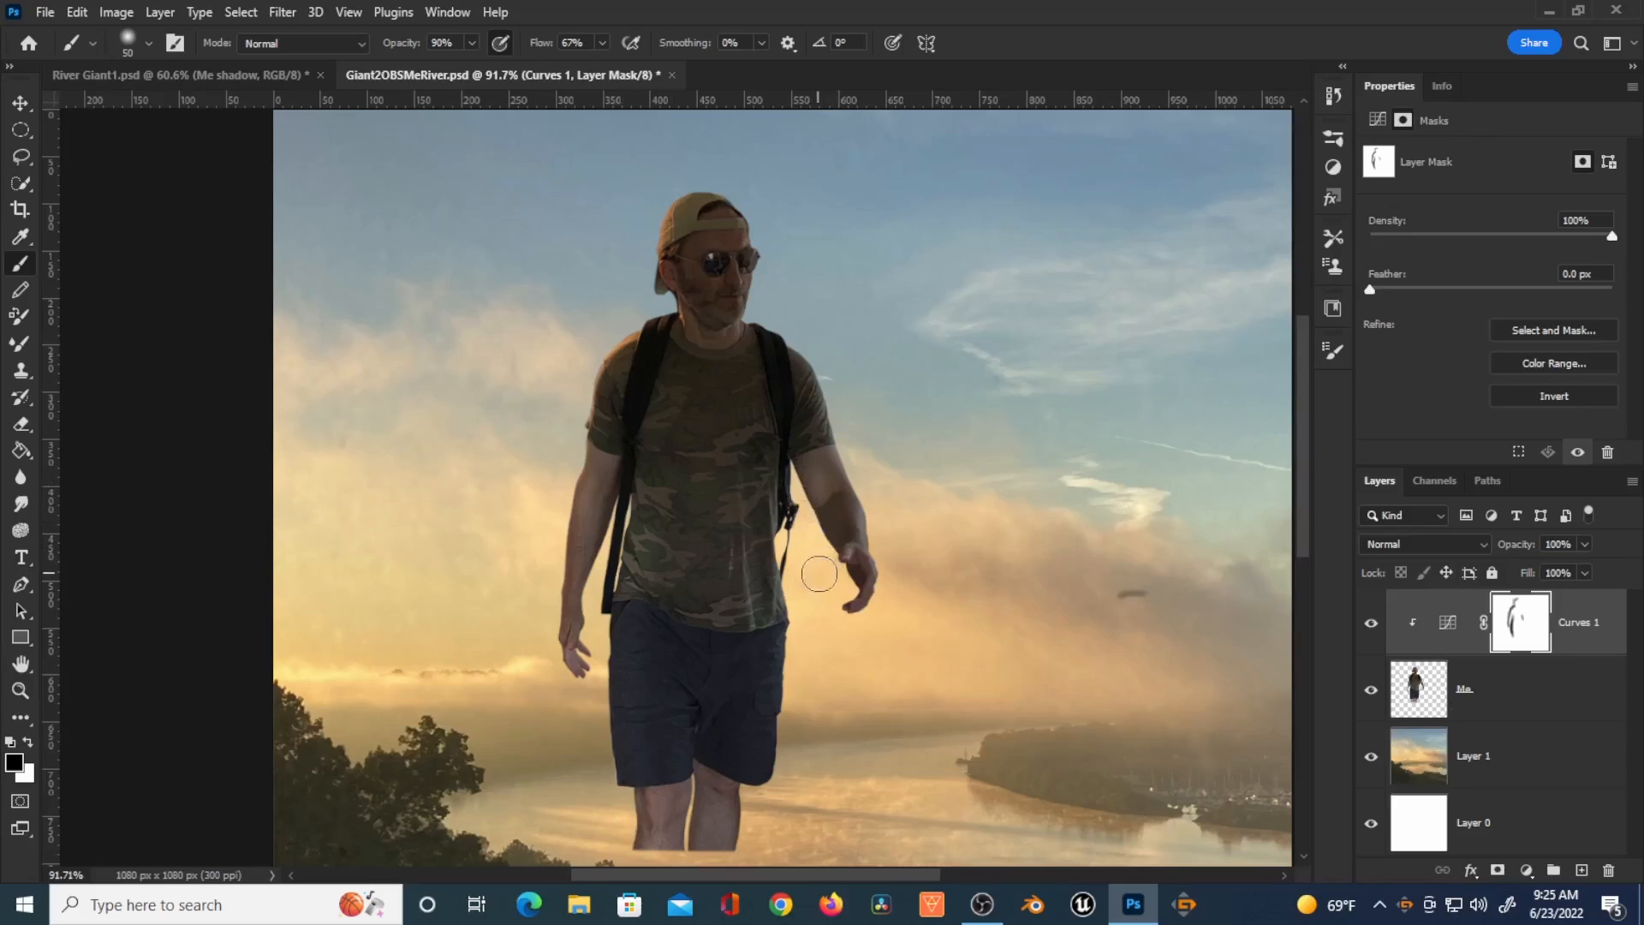
pyautogui.moveTo(679, 194); pyautogui.dragTo(661, 256)
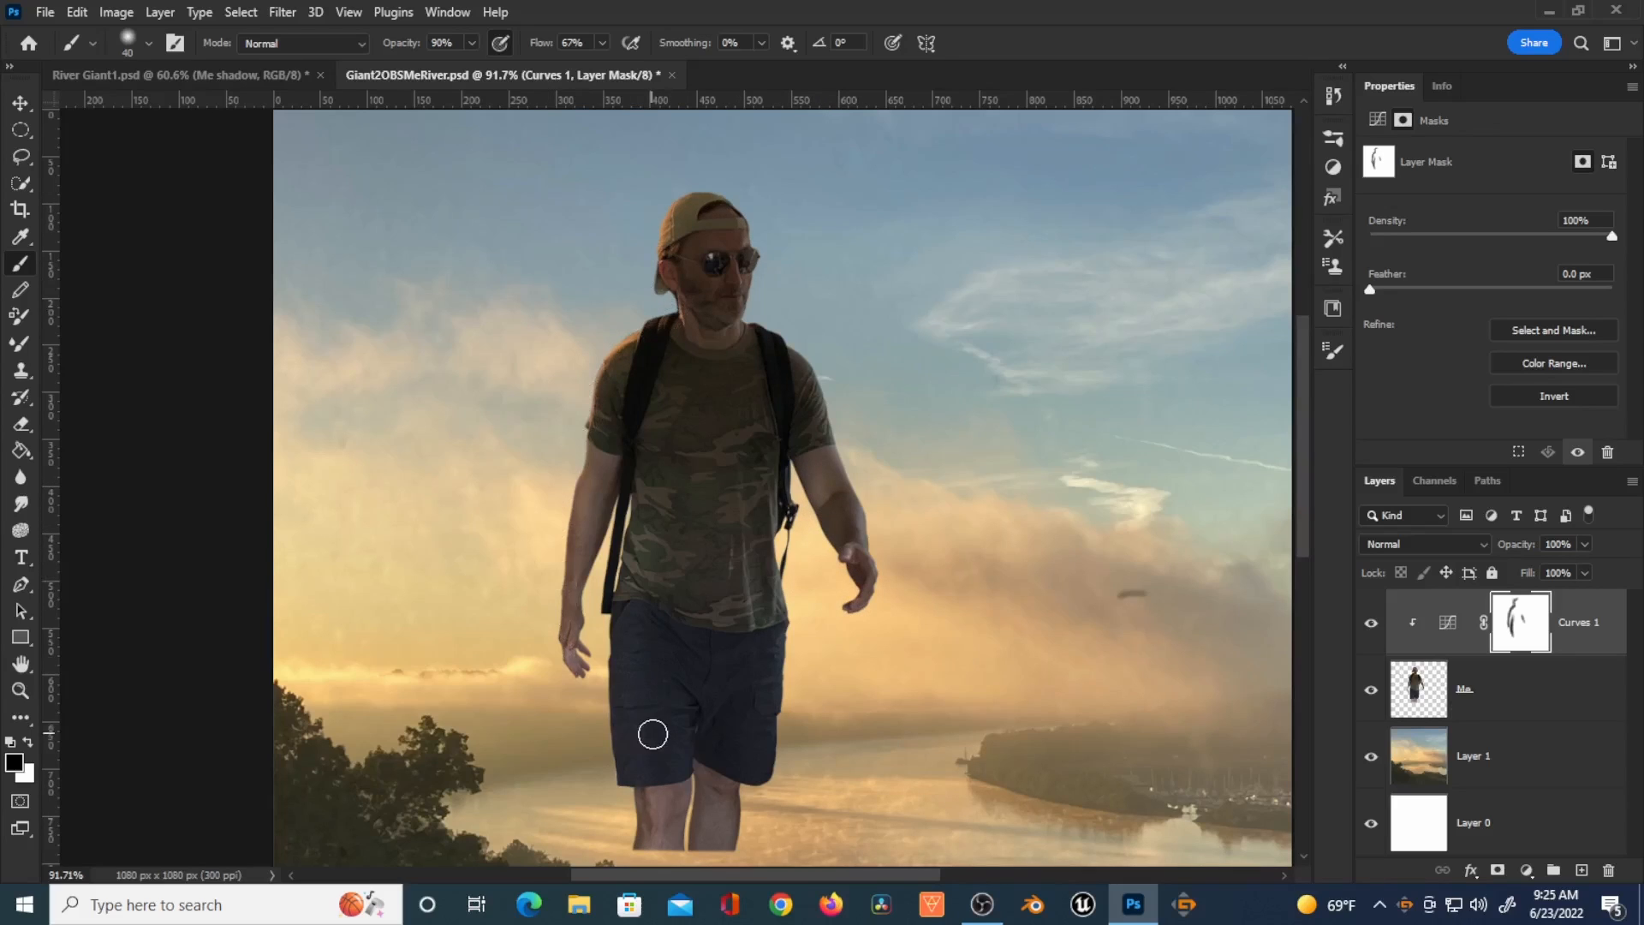
pyautogui.scroll(-4, 683, 702)
pyautogui.moveTo(906, 495); pyautogui.dragTo(873, 344)
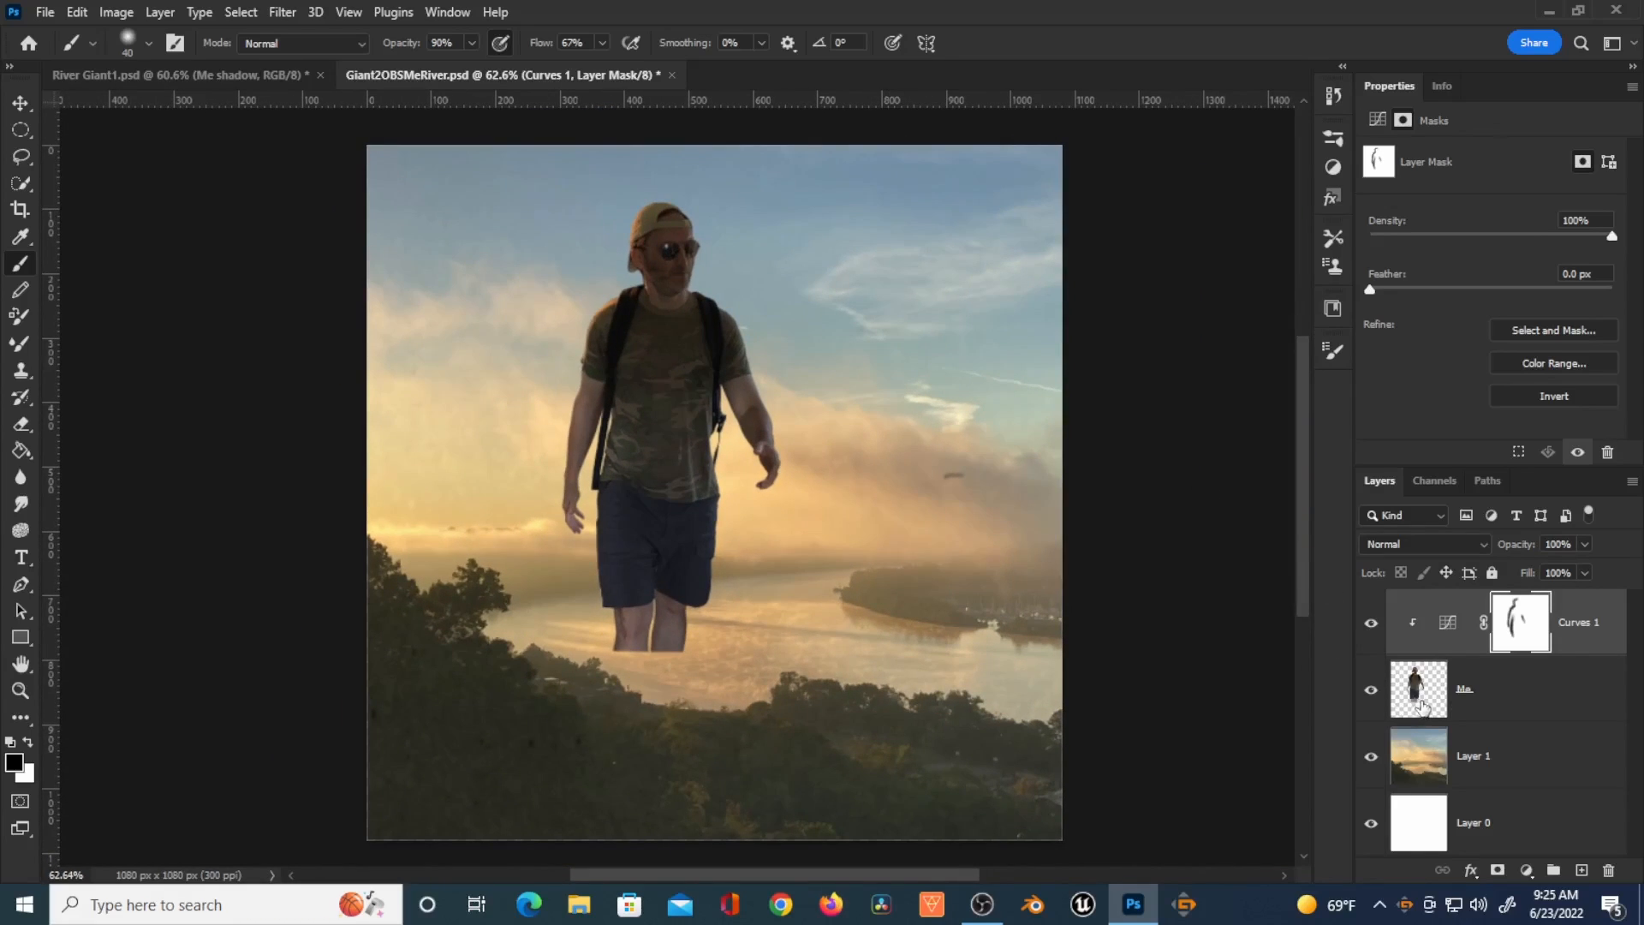
# Step: Add a clipped Curves adjustment layer above the Me layer and brighten the figure by raising the curve's midtones
pyautogui.click(1420, 695)
pyautogui.click(1526, 871)
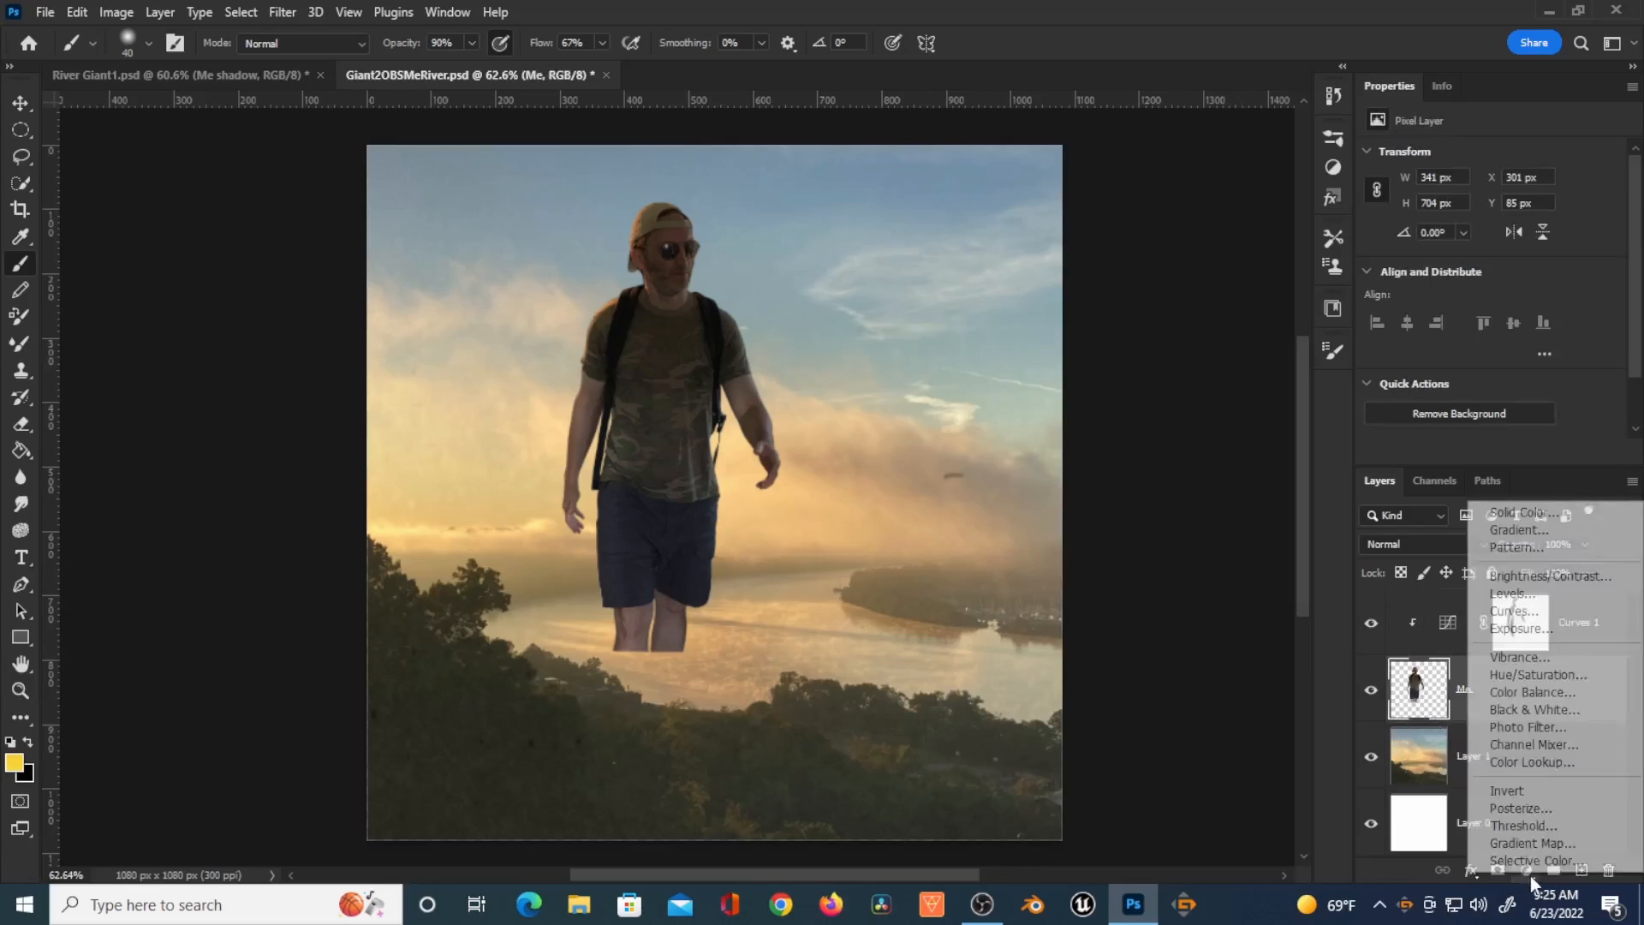
pyautogui.click(1535, 612)
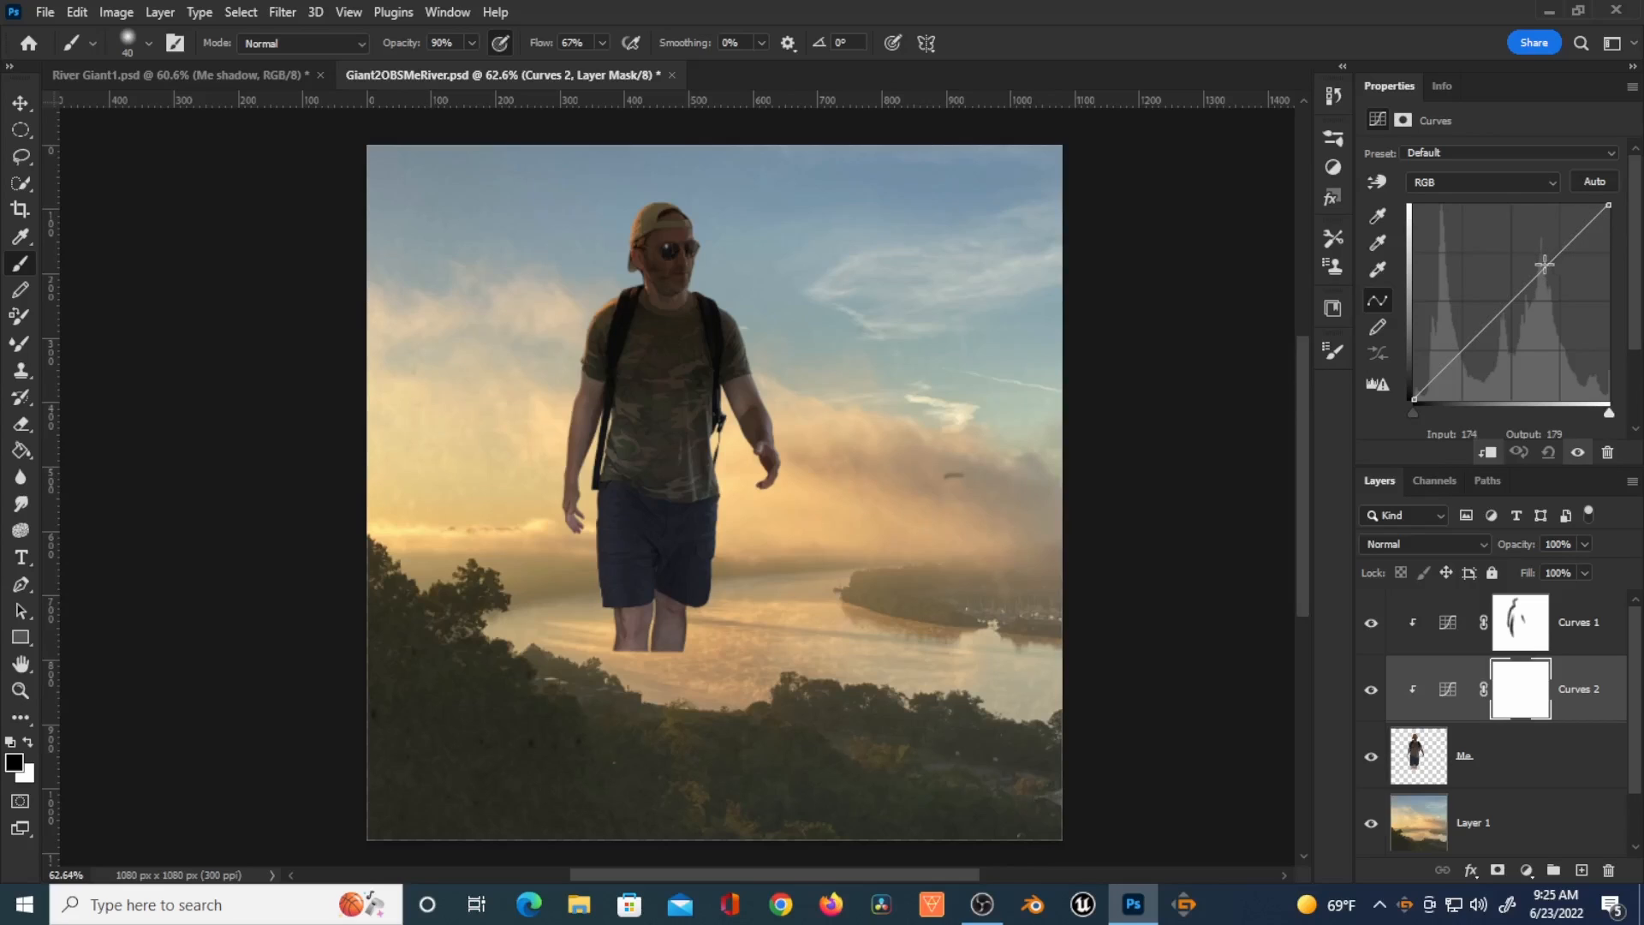
pyautogui.moveTo(1548, 263); pyautogui.dragTo(1518, 237)
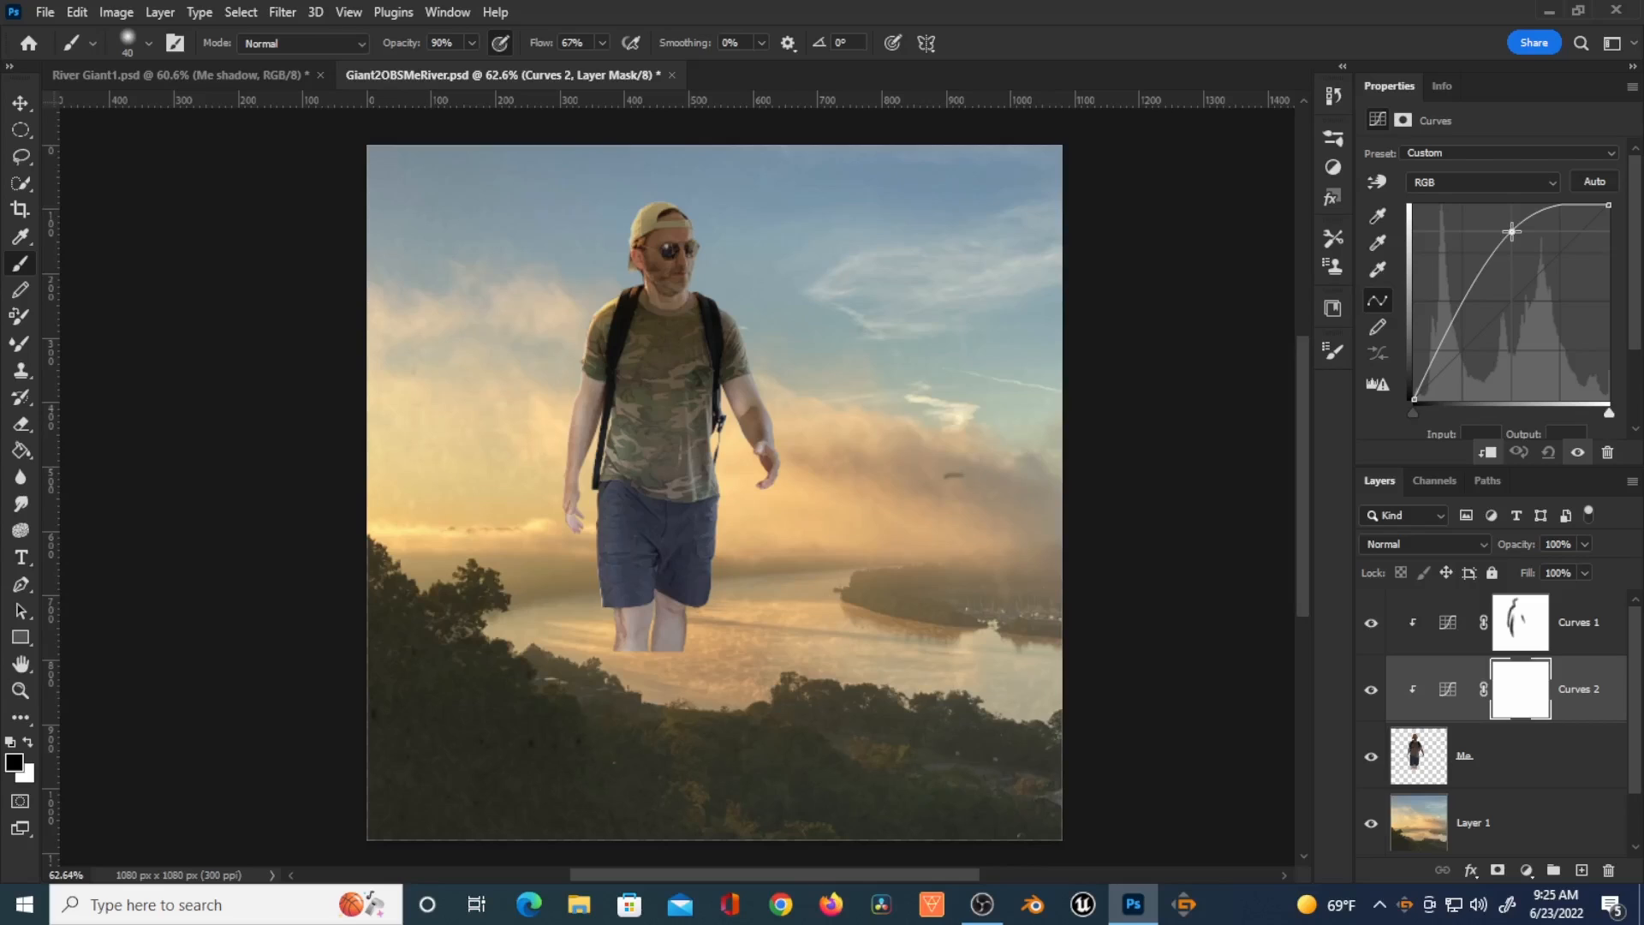
pyautogui.moveTo(1512, 231); pyautogui.dragTo(1510, 238)
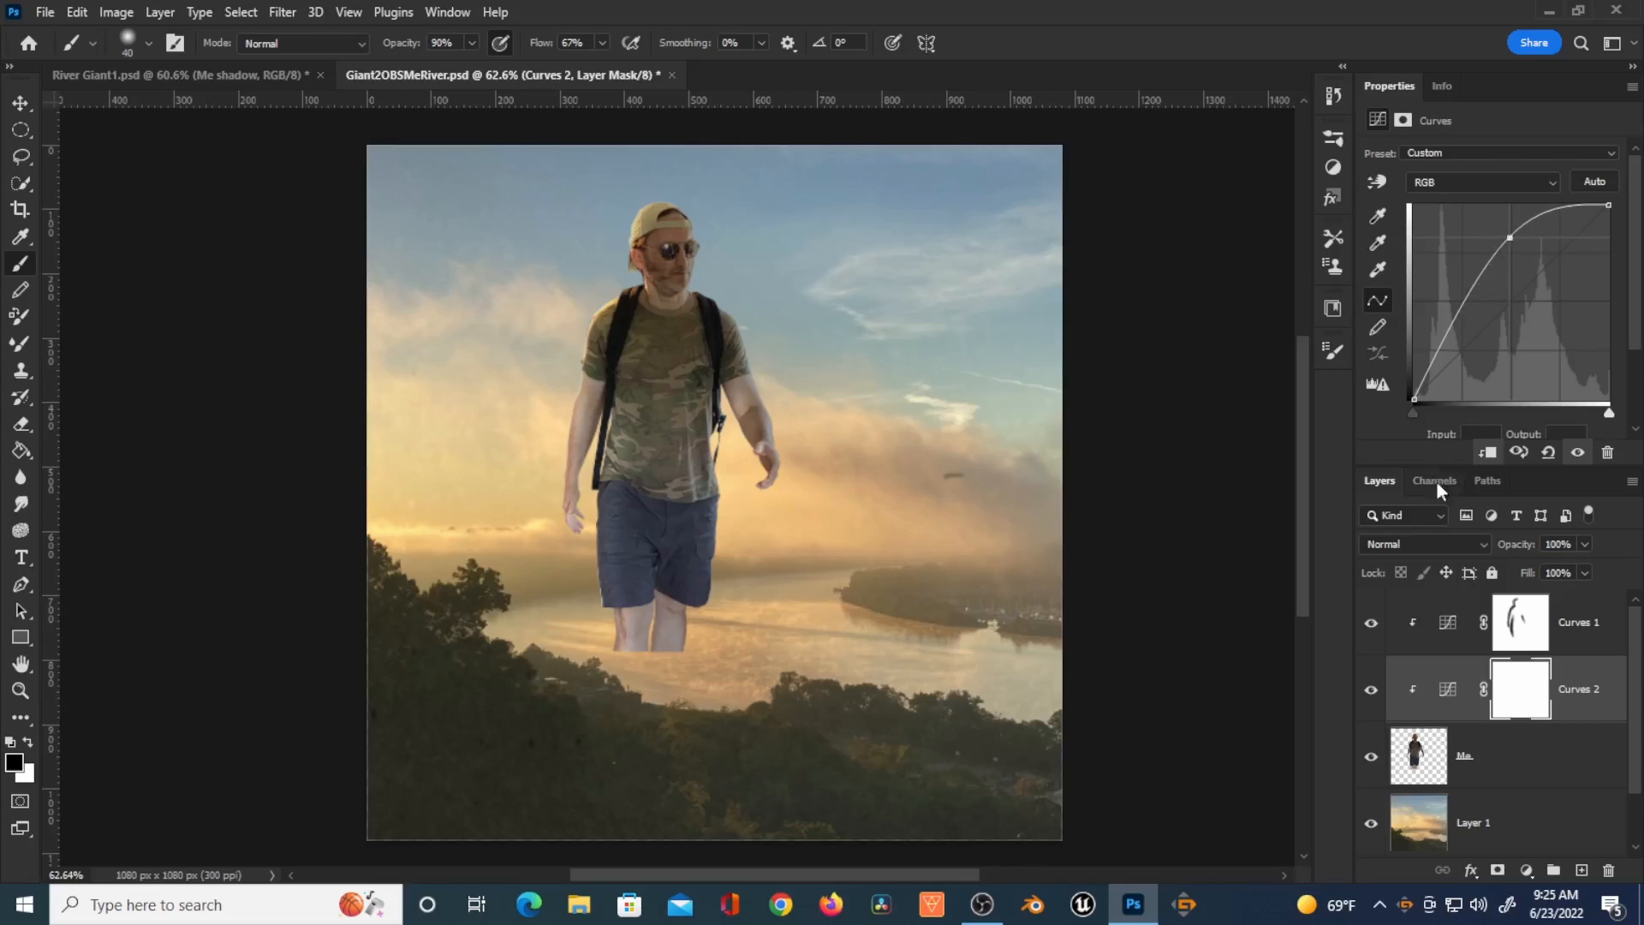
# Step: Rename the new Curves layer to Bright and invert its mask to black
pyautogui.doubleClick(1595, 694)
pyautogui.write('B')
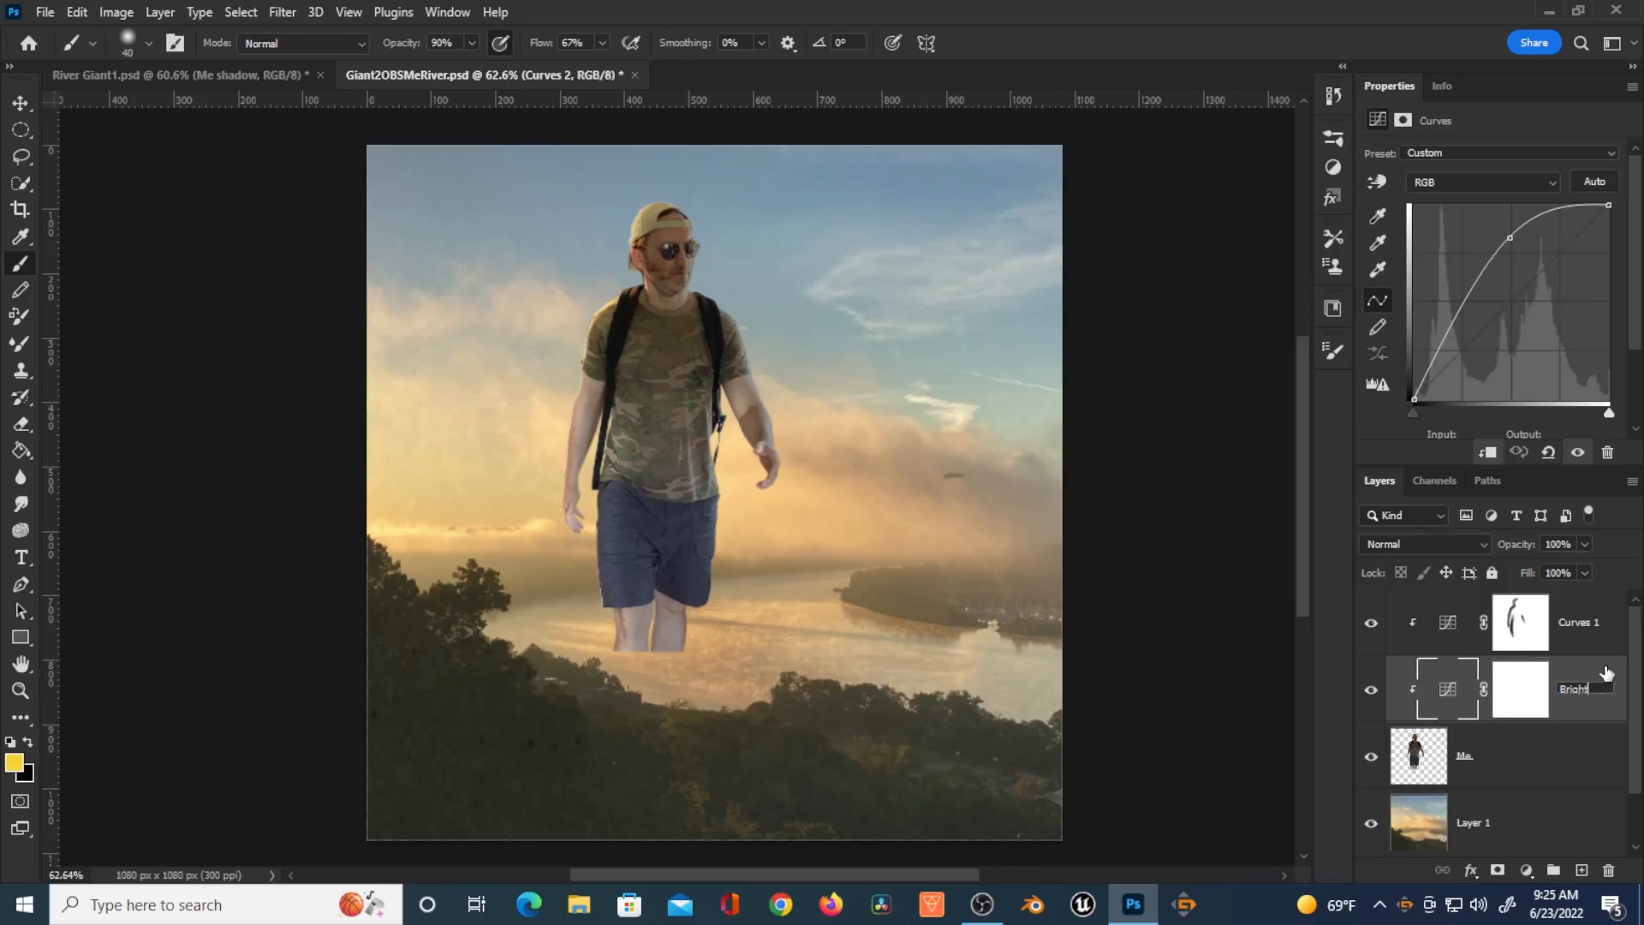
pyautogui.write('right')
pyautogui.click(1511, 693)
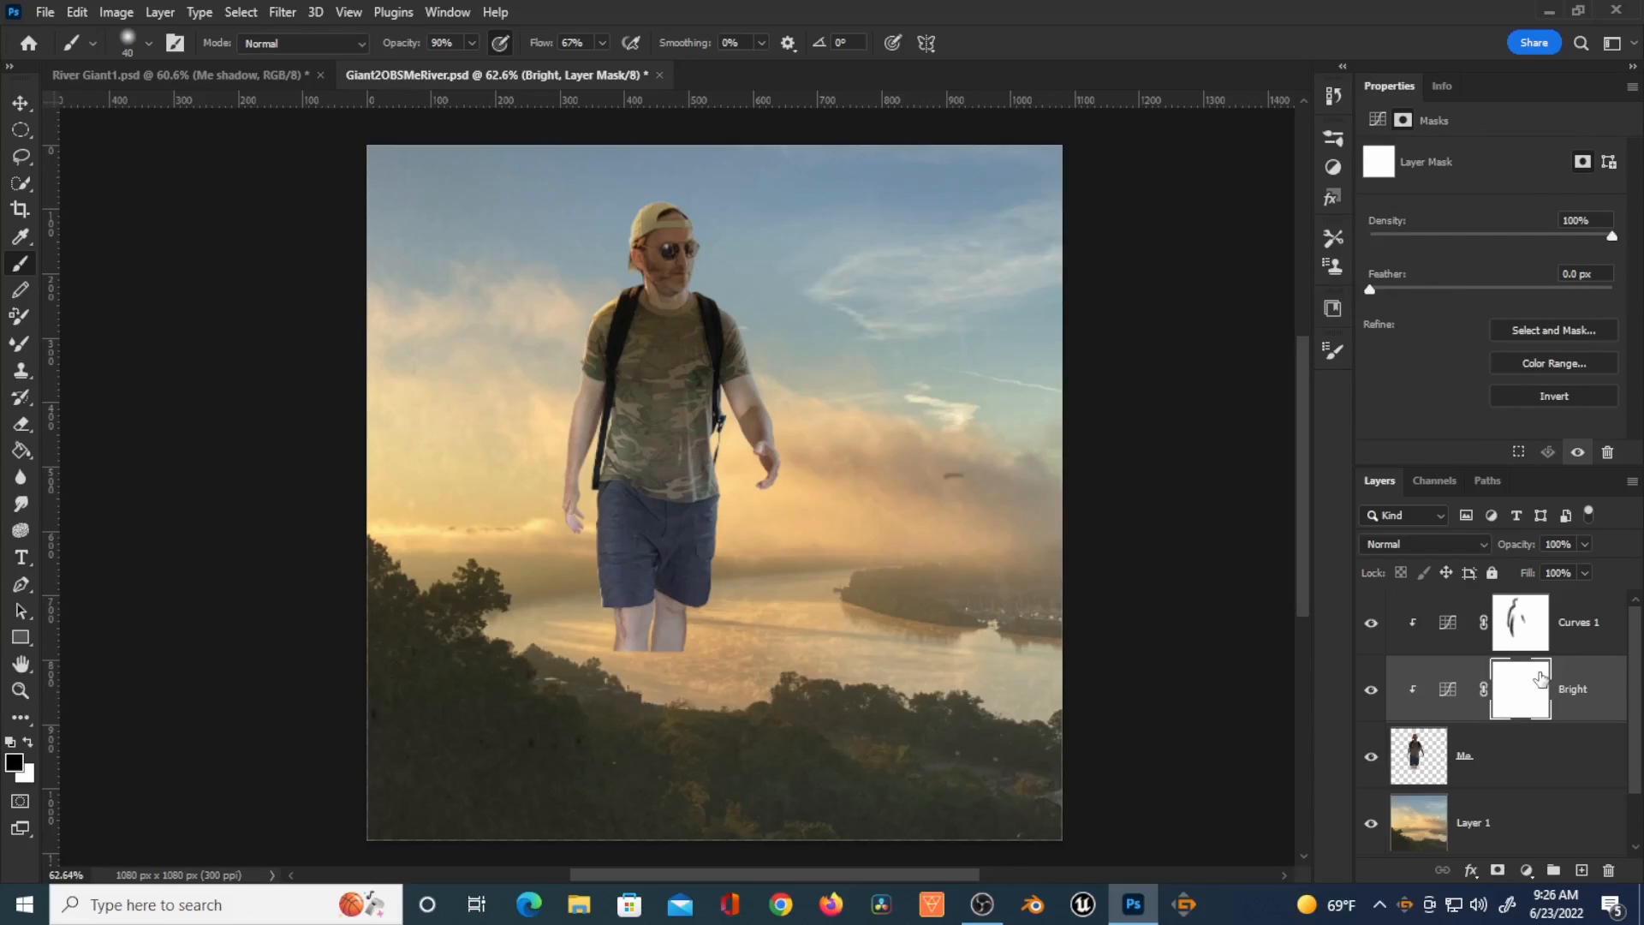
pyautogui.hotkey('ctrl', 'i')
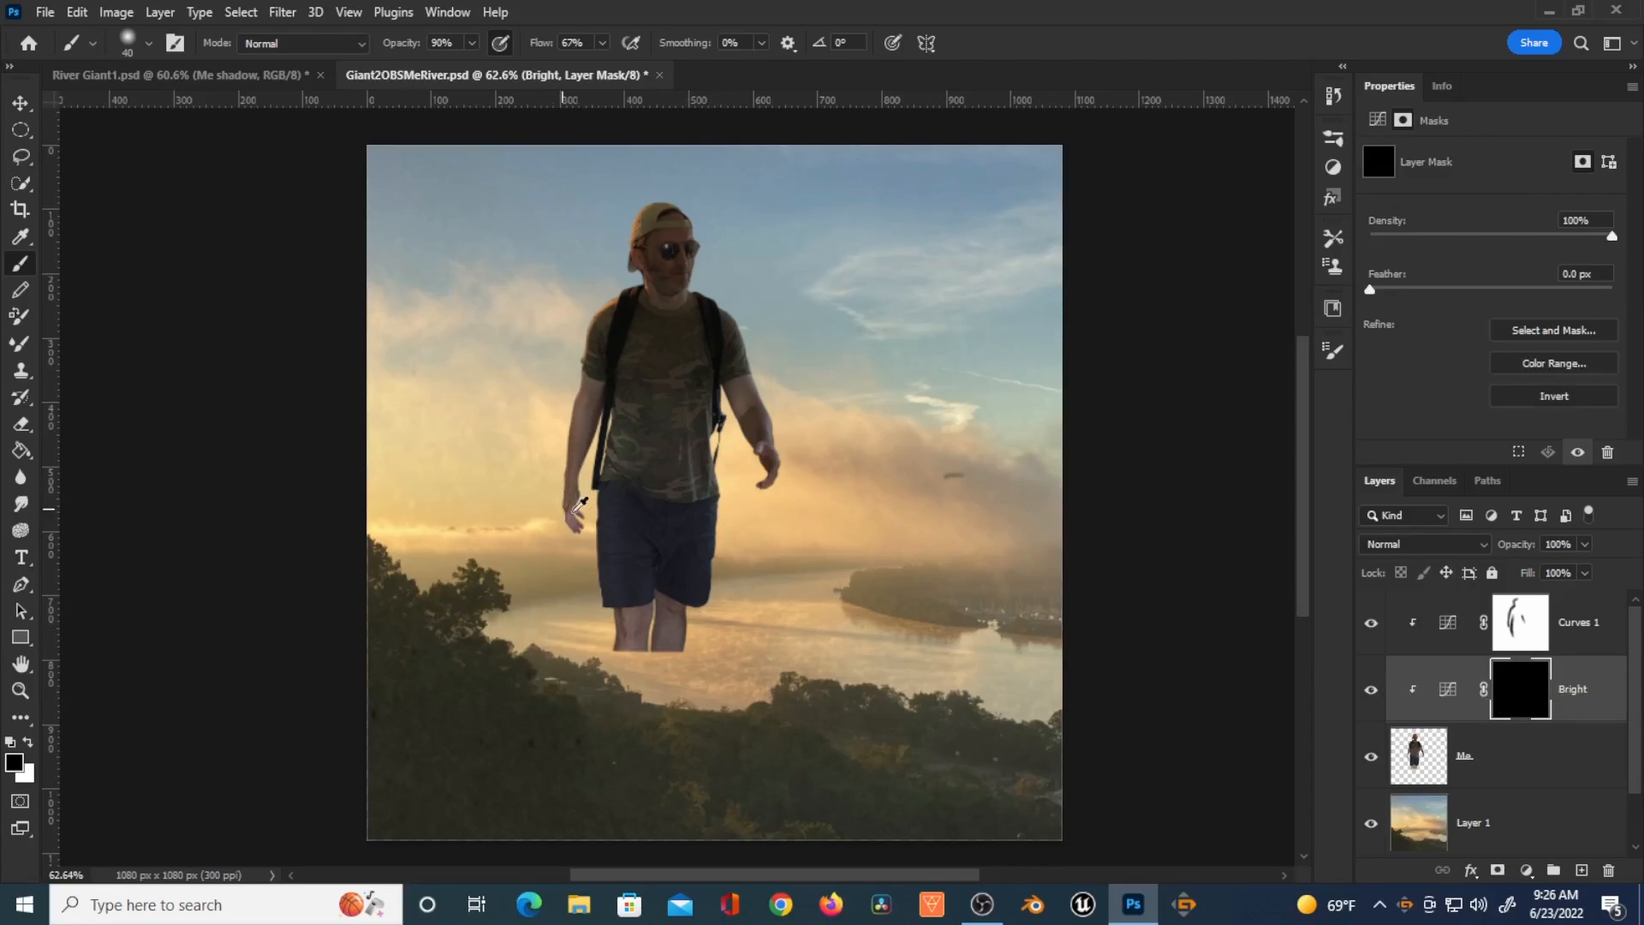
# Step: Try painting white on the Bright mask with a brush at 100% opacity and flow
pyautogui.scroll(3, 578, 507)
pyautogui.moveTo(642, 378); pyautogui.dragTo(624, 518)
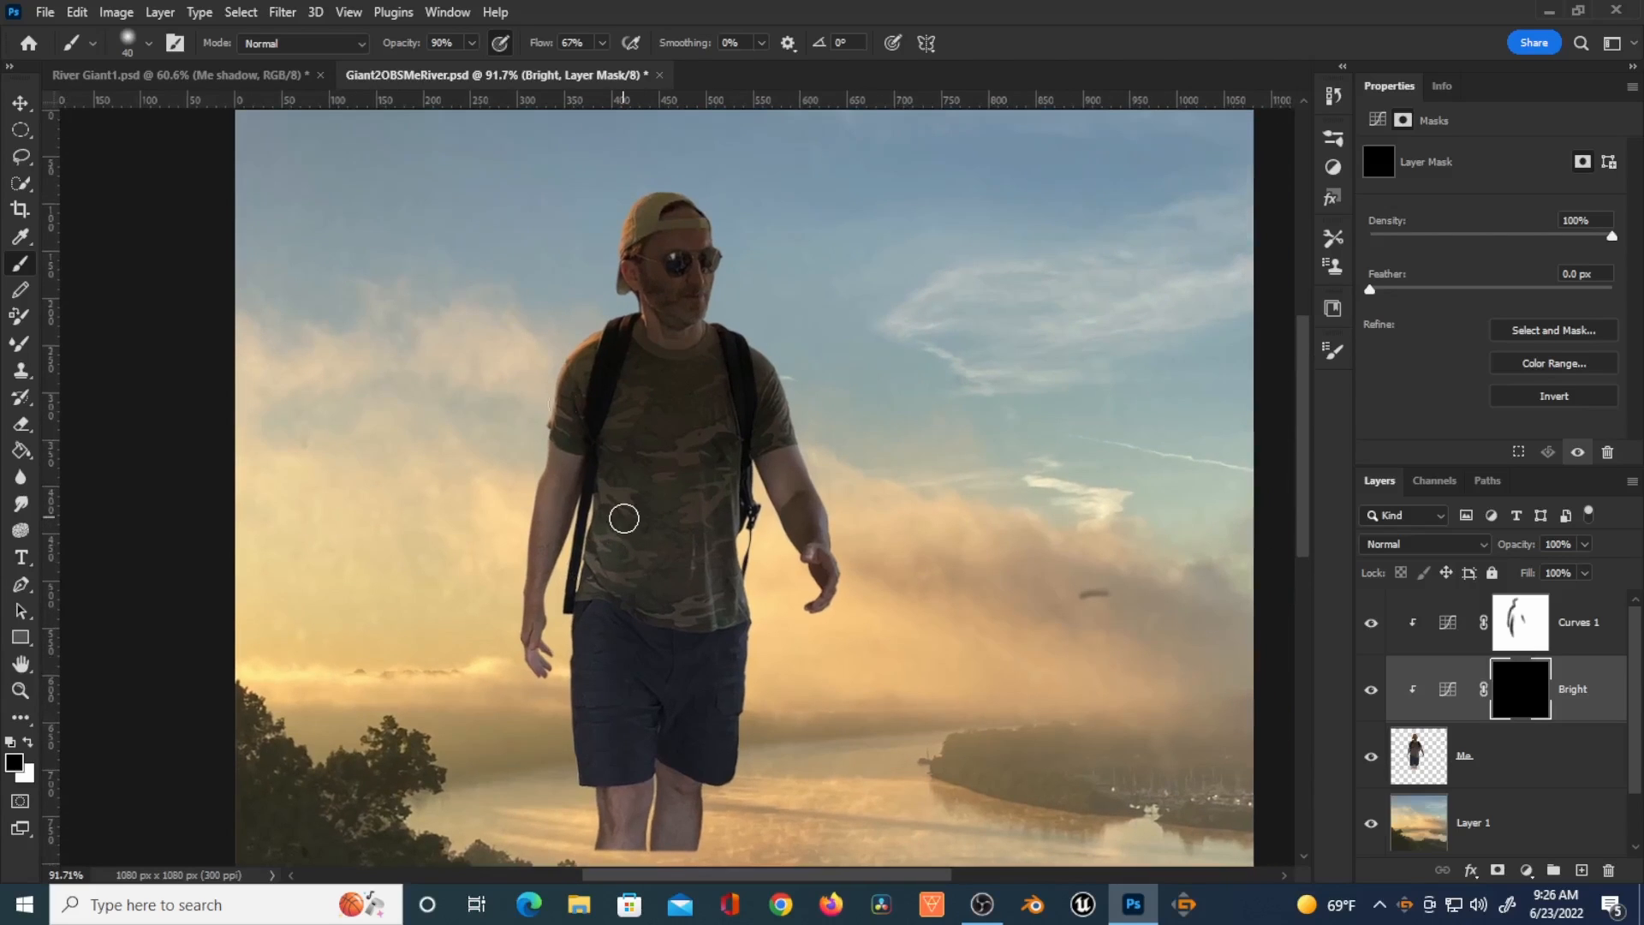
pyautogui.press('x')
pyautogui.moveTo(535, 45); pyautogui.dragTo(572, 46)
pyautogui.moveTo(399, 46); pyautogui.dragTo(441, 45)
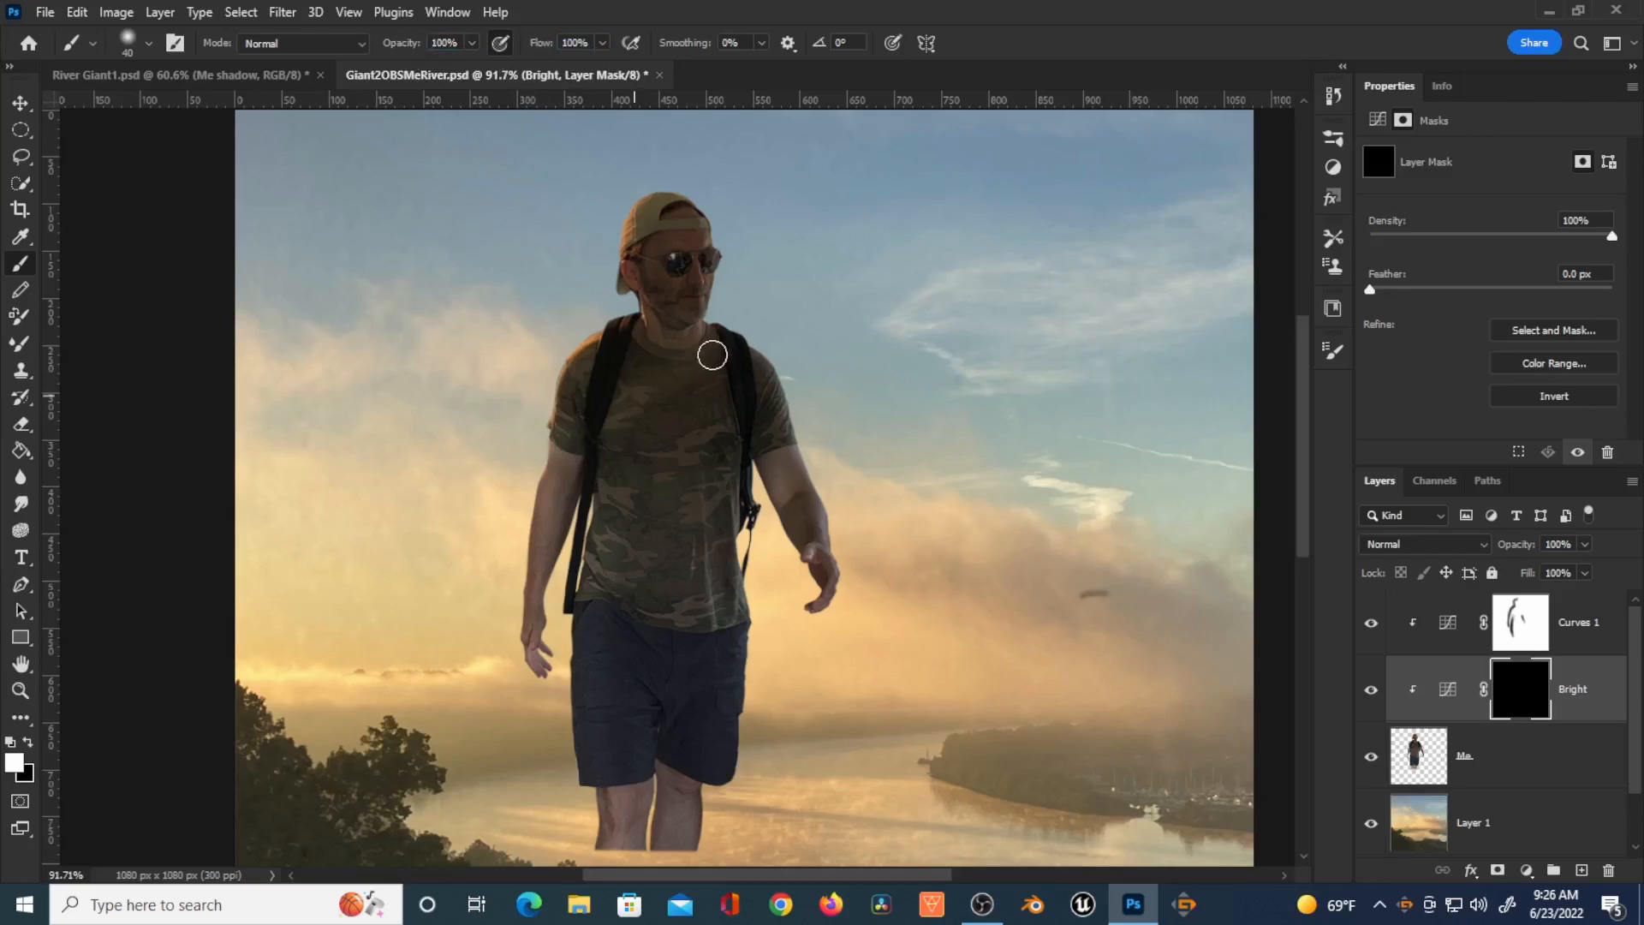
pyautogui.moveTo(520, 528)
pyautogui.mouseDown()
pyautogui.moveTo(716, 414)
pyautogui.moveTo(609, 548)
pyautogui.mouseUp()
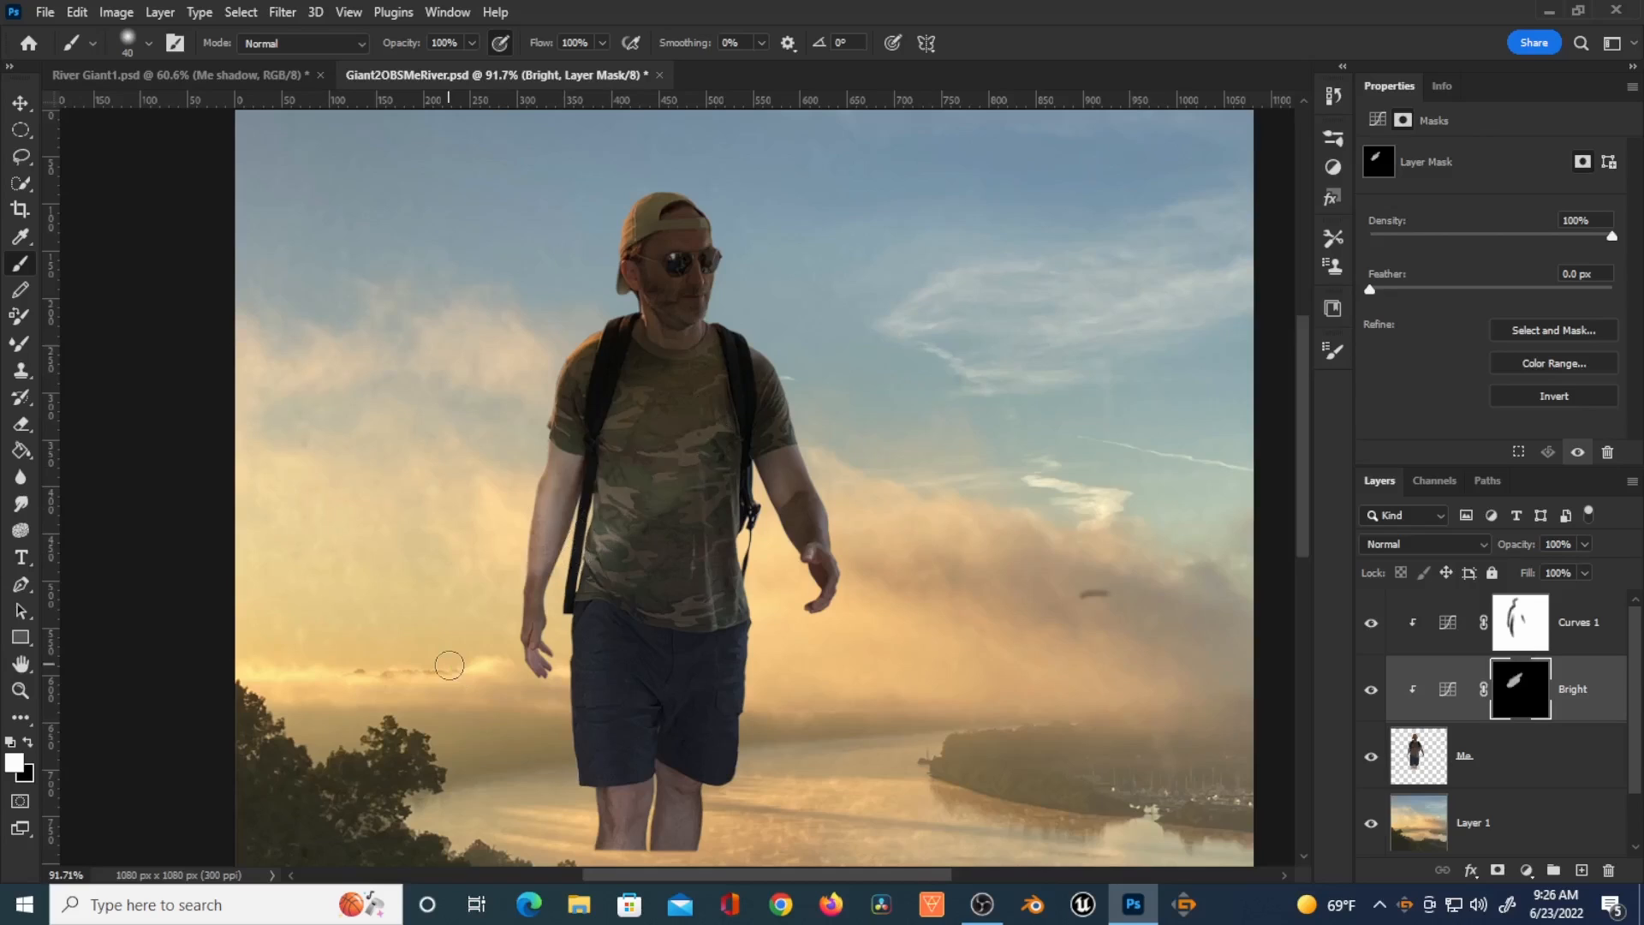
pyautogui.hotkey('ctrl', 'z')
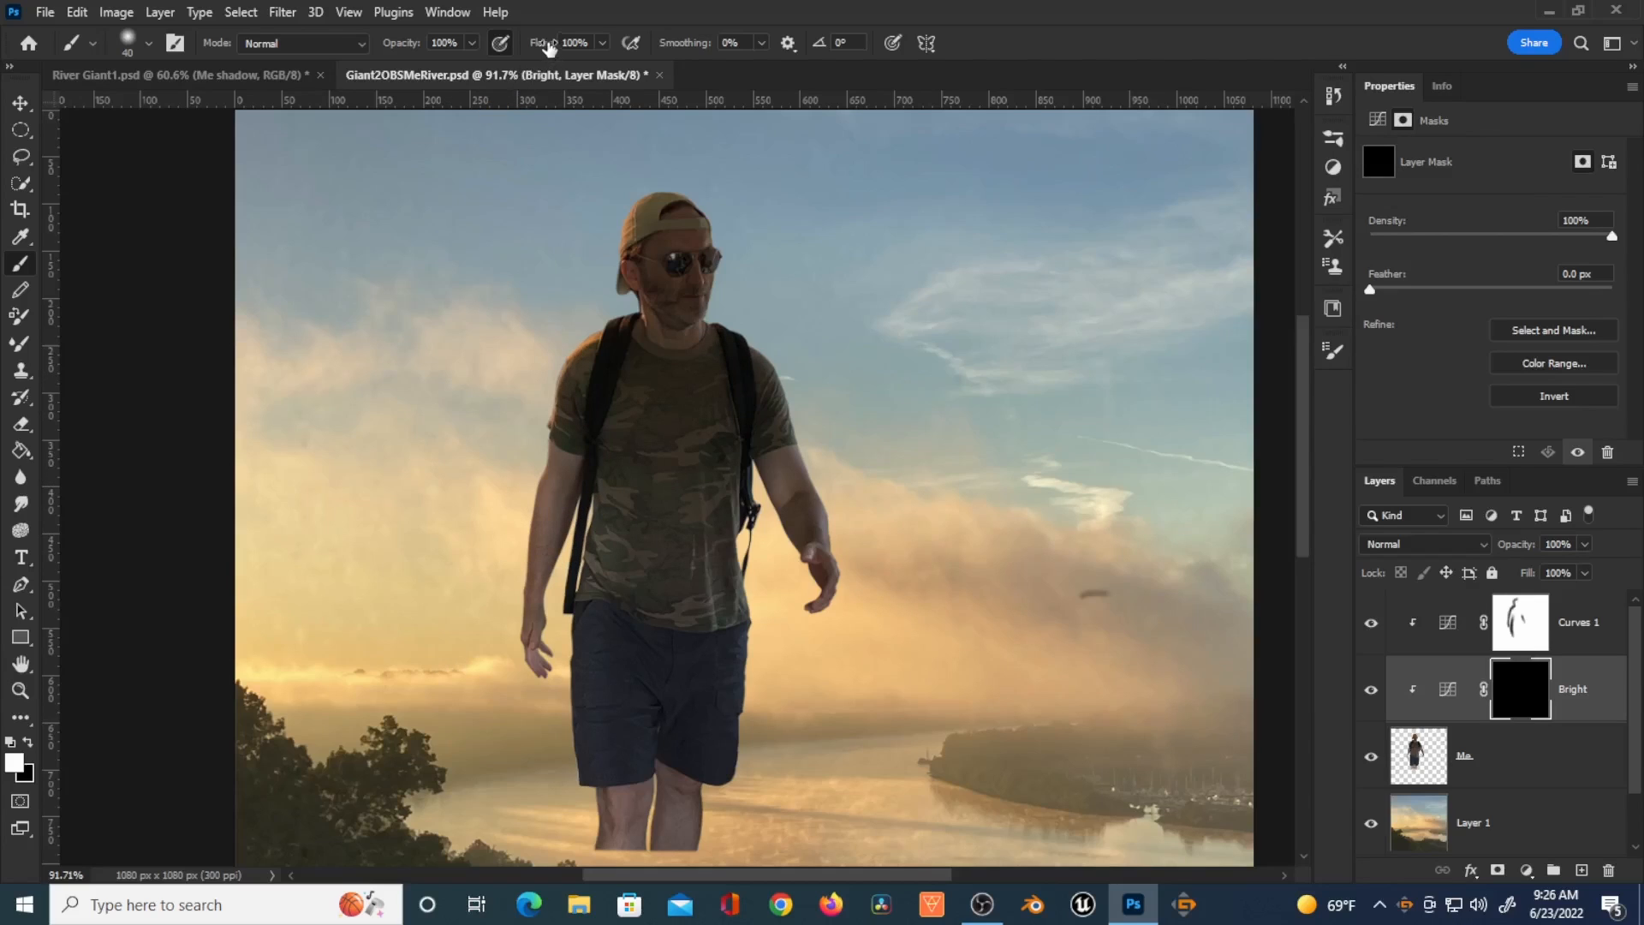
# Step: Set the brush to 58% opacity and flow and paint white on the Bright mask along the figure's left side
pyautogui.hotkey('shift', '5')
pyautogui.hotkey('shift', '8')
pyautogui.press('5')
pyautogui.press('8')
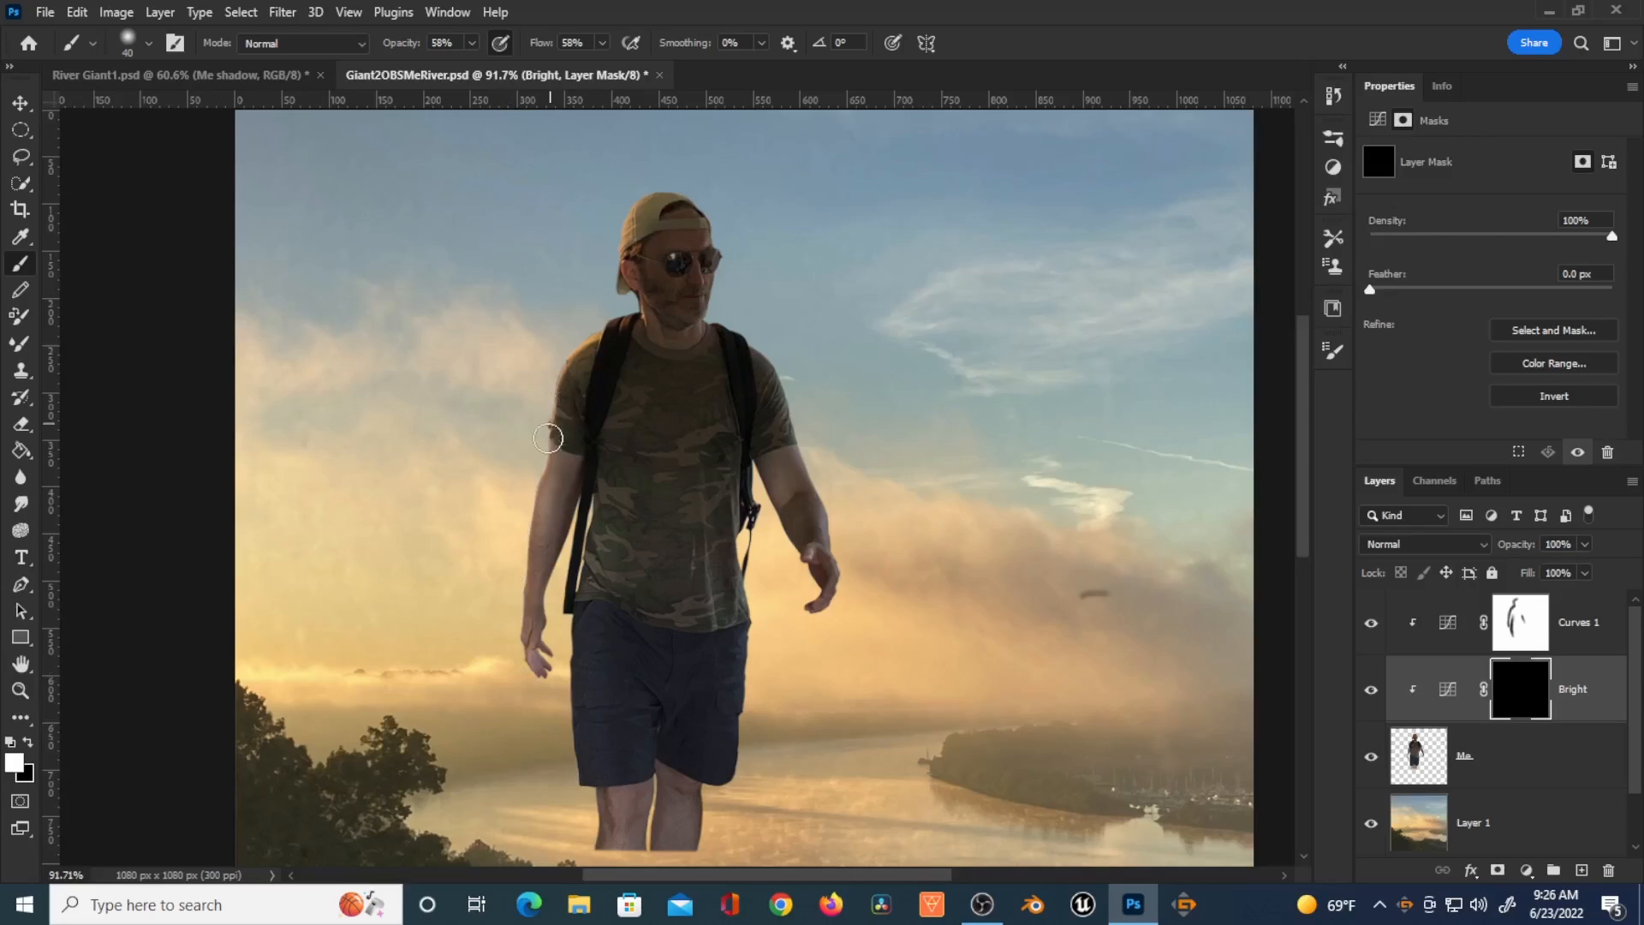
pyautogui.press('x')
pyautogui.press('x')
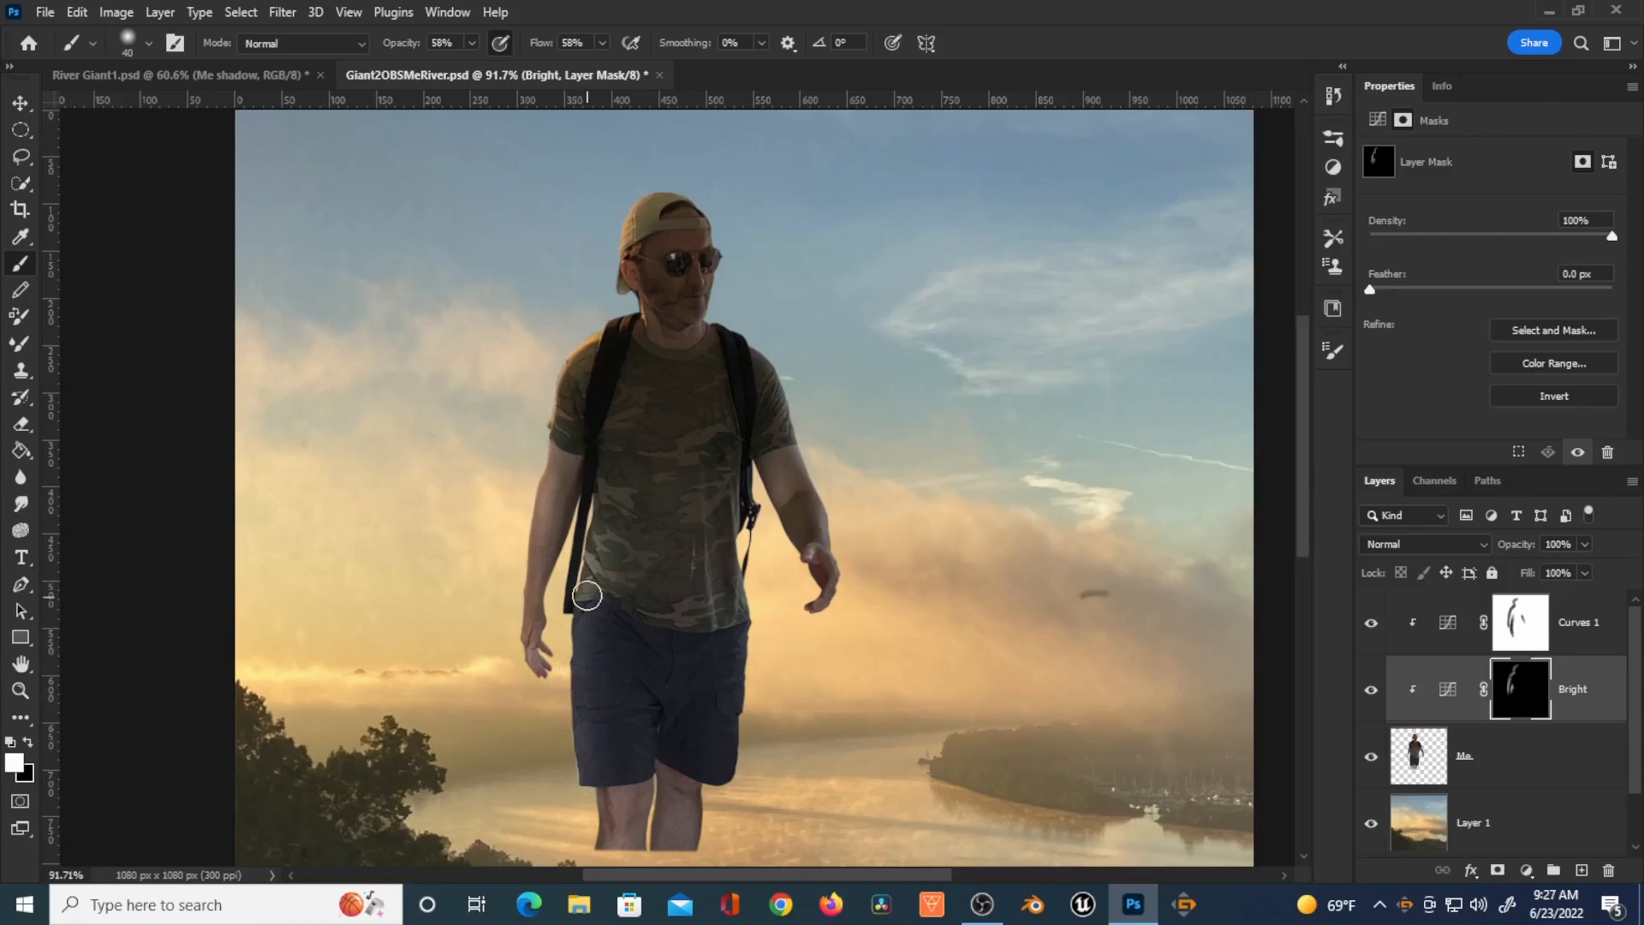
pyautogui.moveTo(597, 790); pyautogui.dragTo(599, 810)
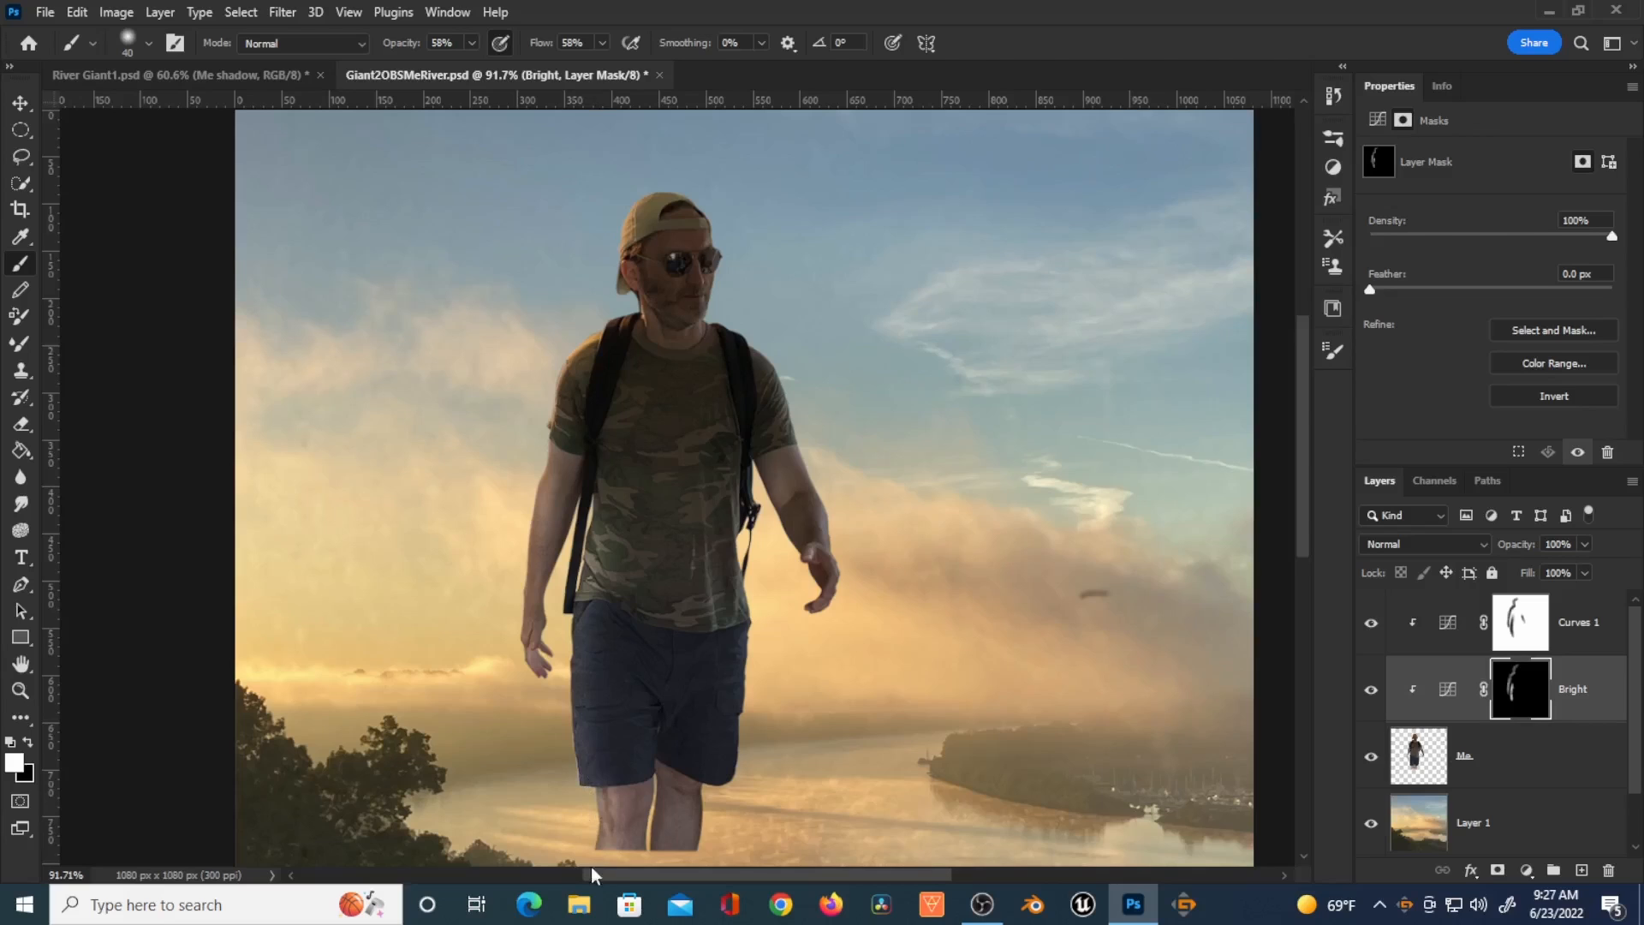
# Step: With a smaller brush, paint the Bright mask along the left edge of the shorts and leg, then save the document
pyautogui.press('[')
pyautogui.press('[')
pyautogui.press('[')
pyautogui.scroll(3, 708, 821)
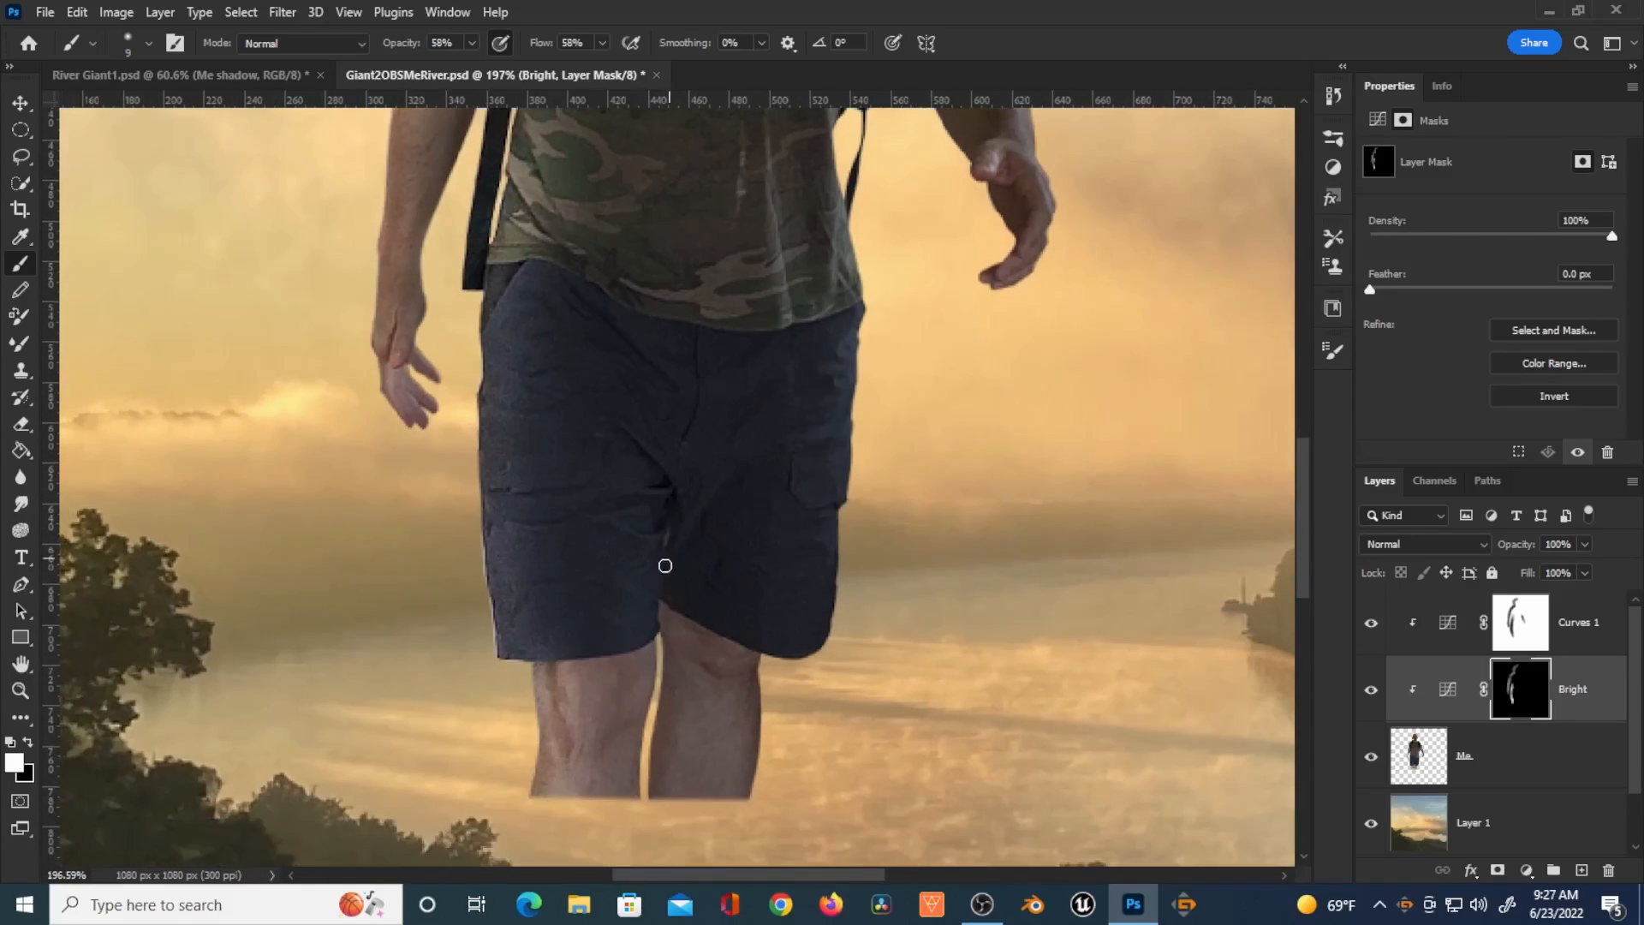
pyautogui.moveTo(655, 797)
pyautogui.mouseDown()
pyautogui.moveTo(661, 689)
pyautogui.moveTo(658, 709)
pyautogui.mouseUp()
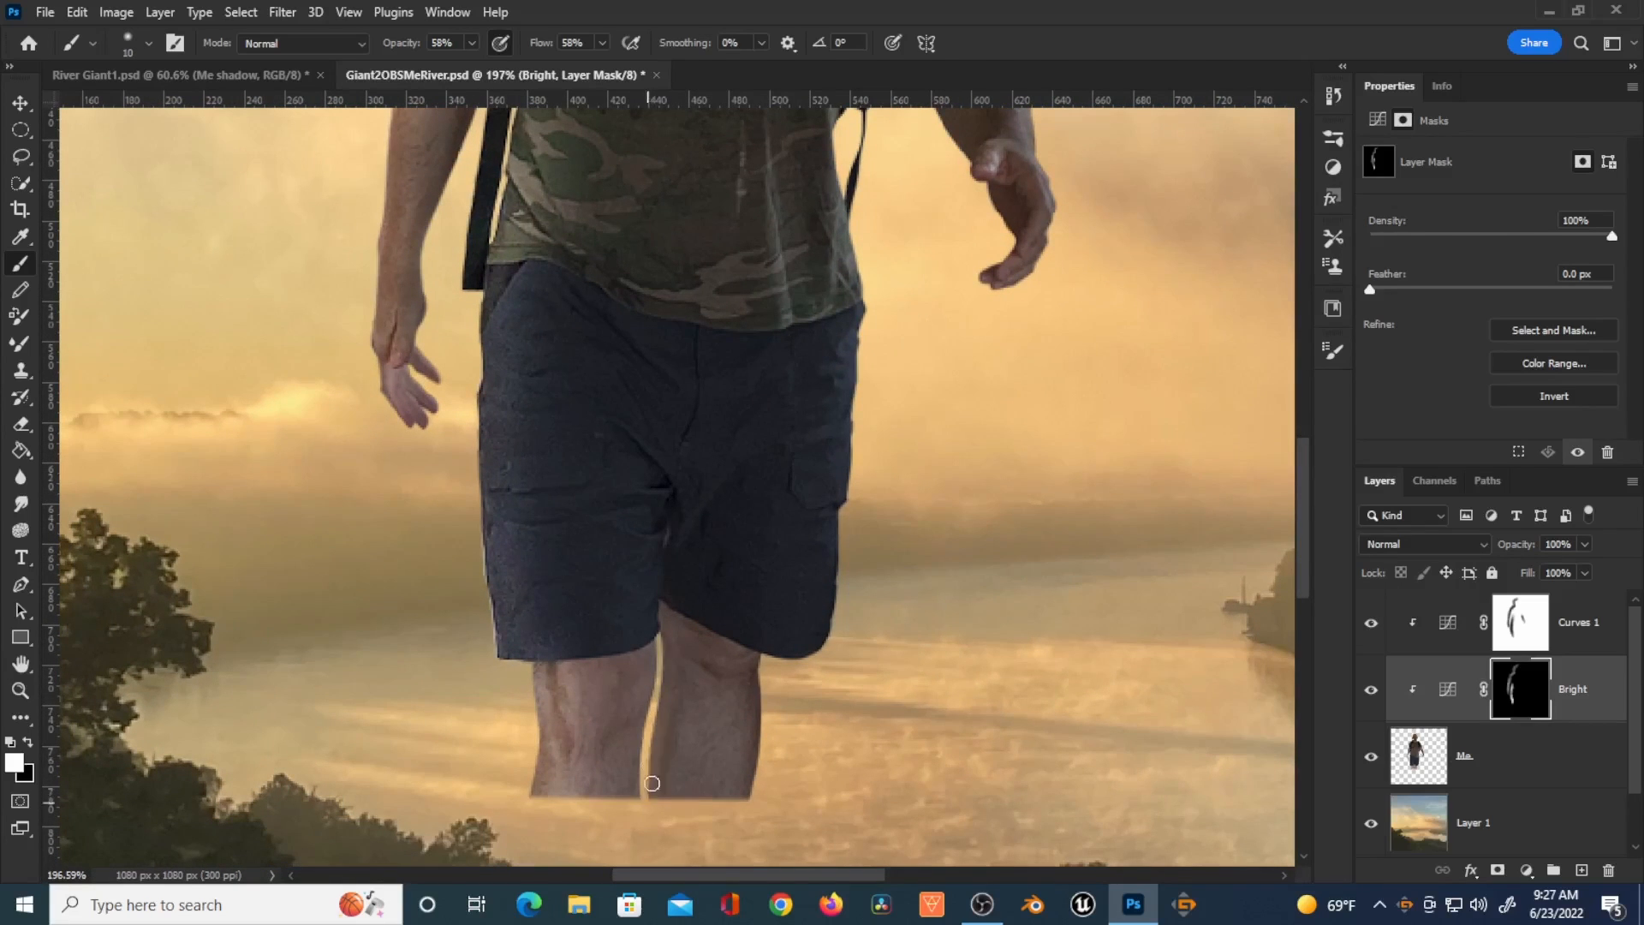
pyautogui.scroll(-4, 490, 597)
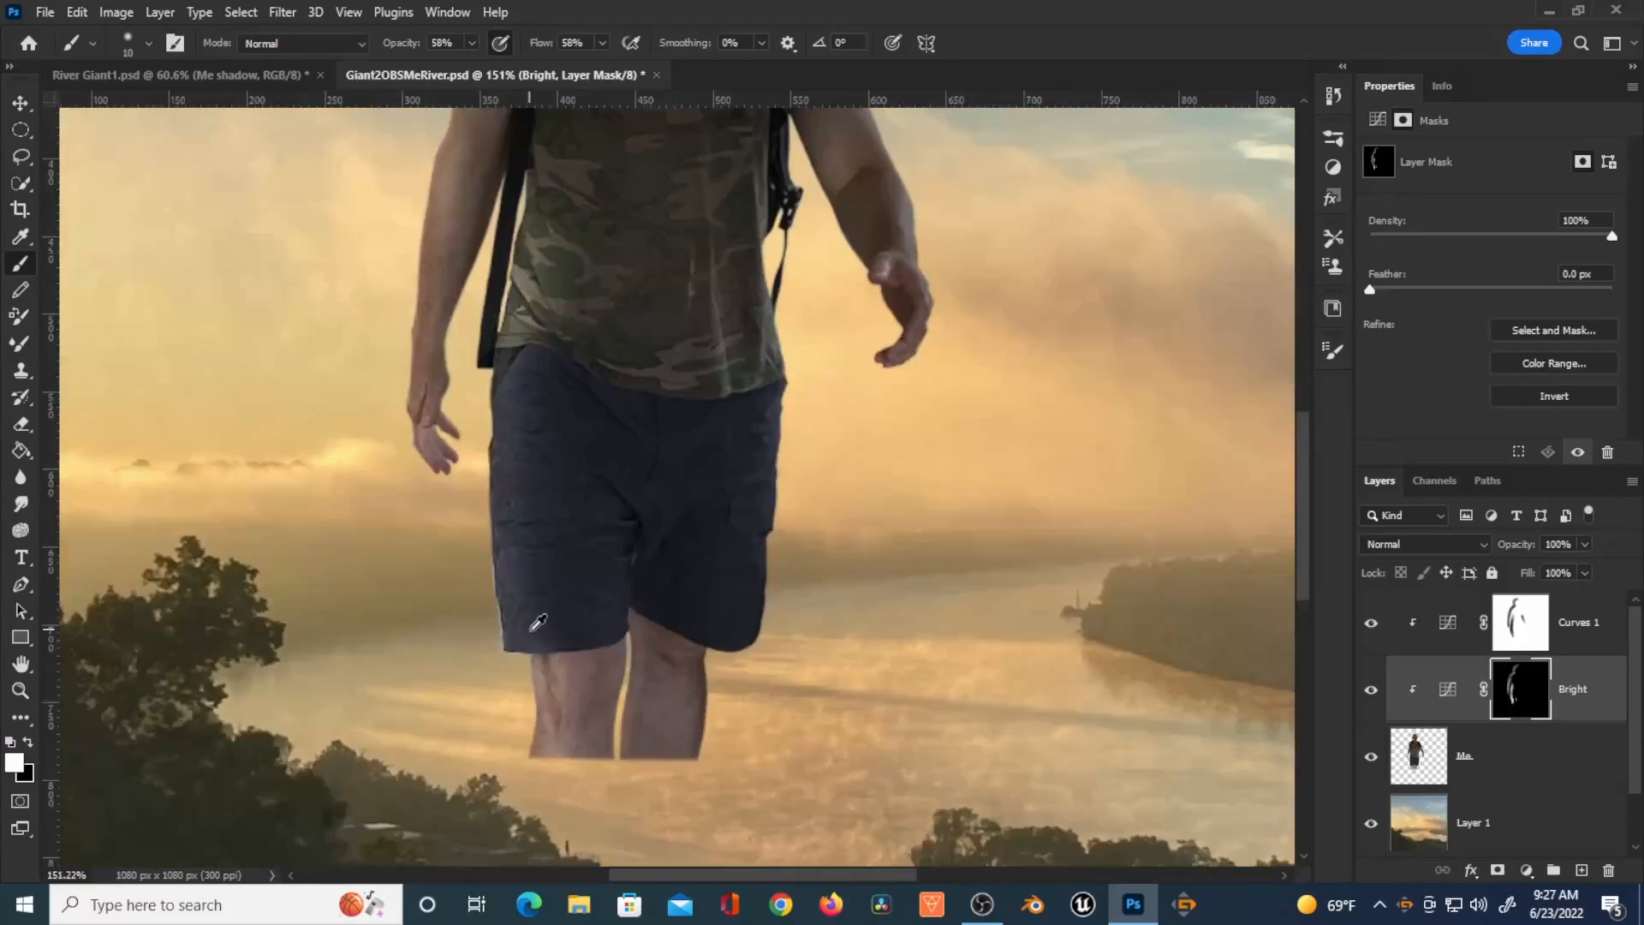
pyautogui.press(']')
pyautogui.press(']')
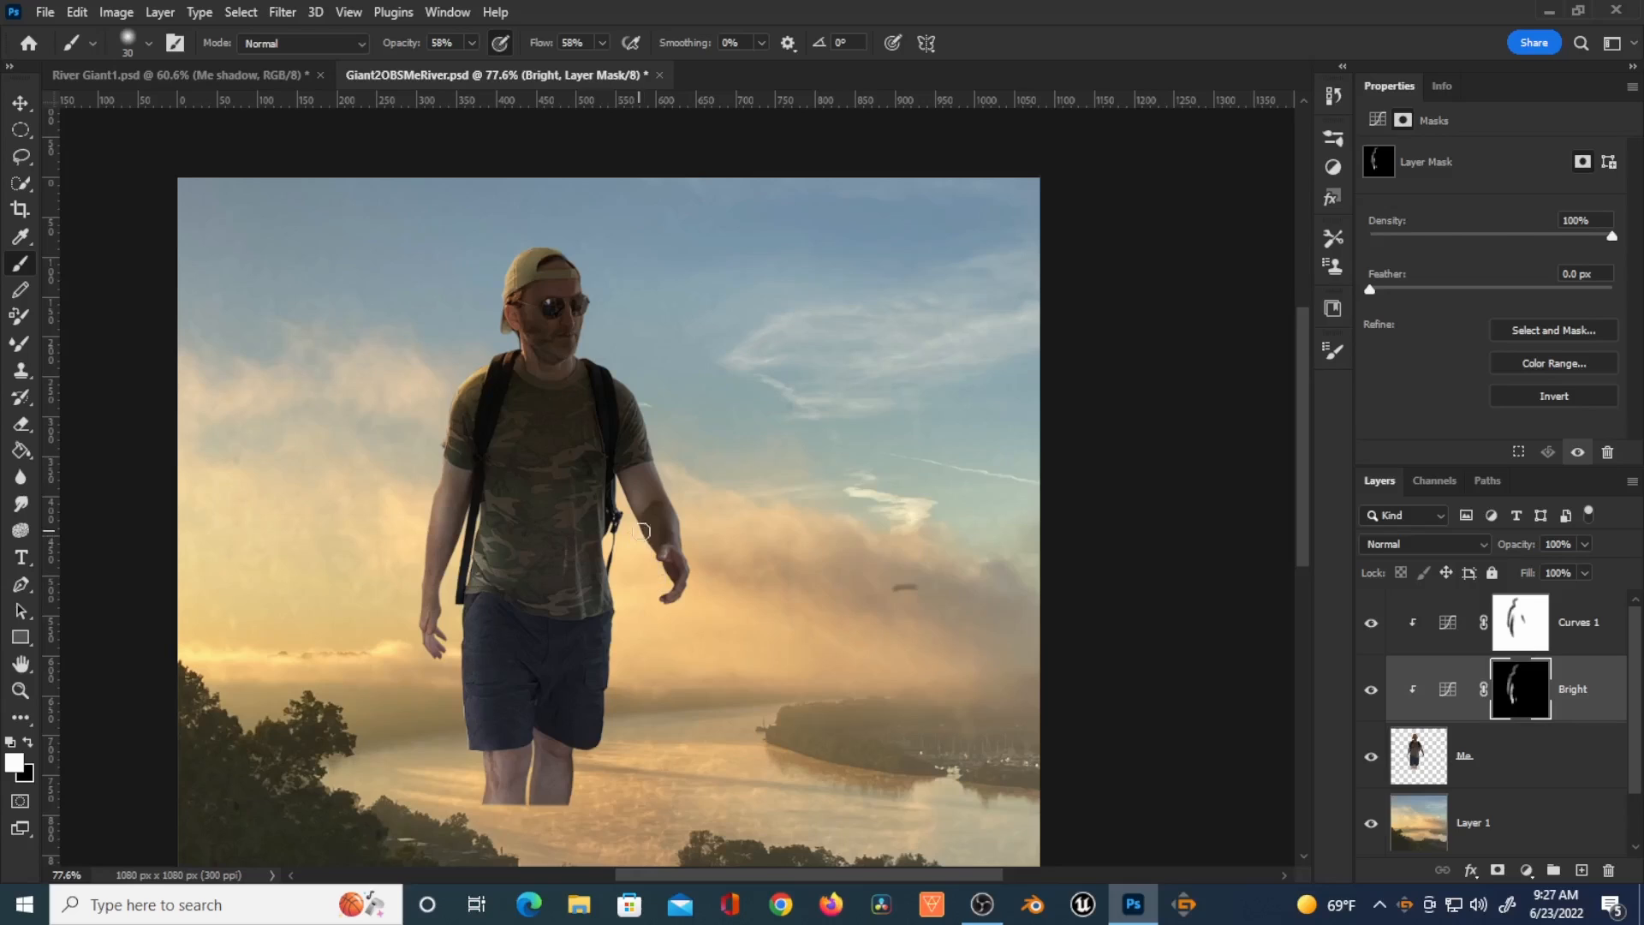
pyautogui.hotkey('ctrl', 's')
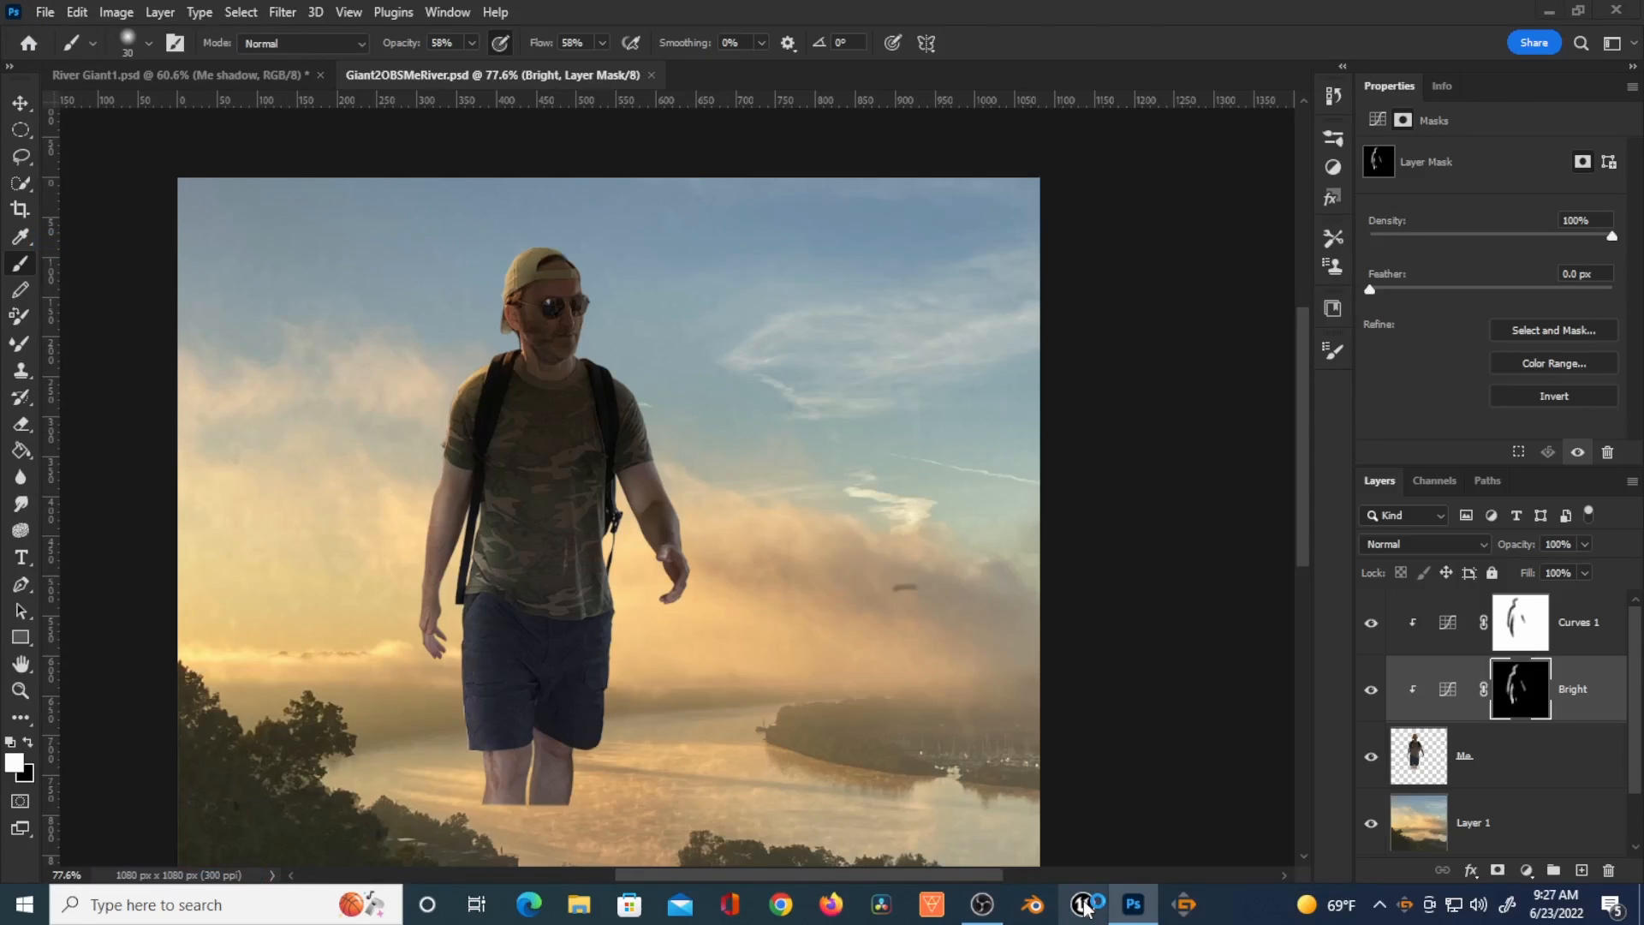
# Step: Add another clipped Curves adjustment layer above the Me layer and darken the figure by pulling the curve down
pyautogui.click(1401, 751)
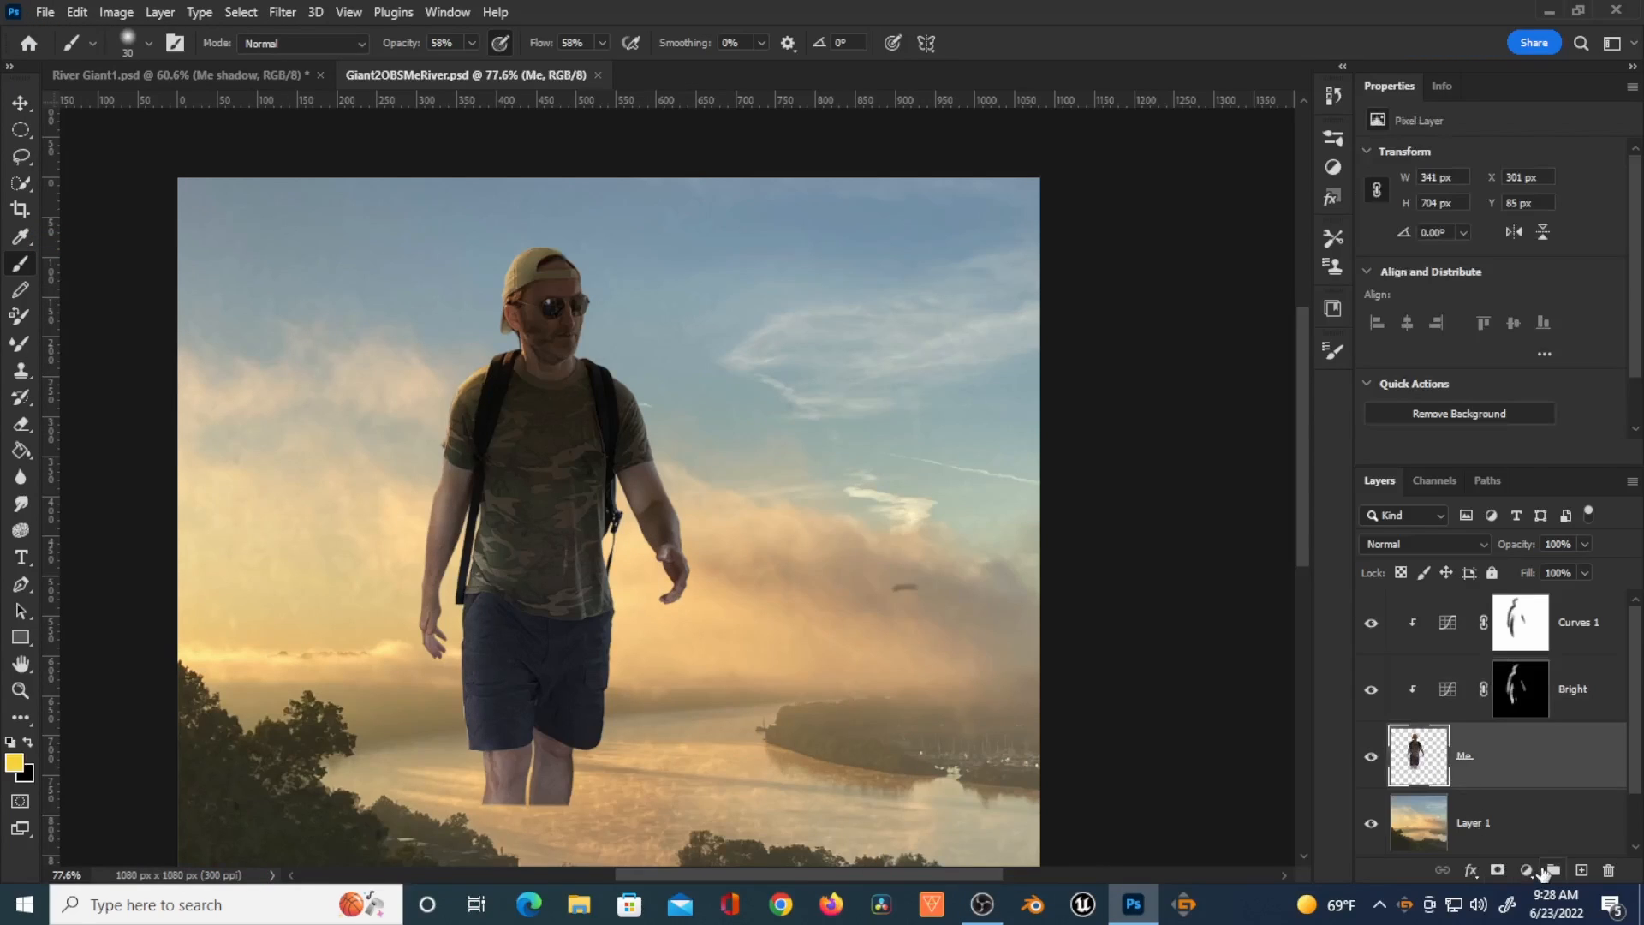
pyautogui.click(1527, 870)
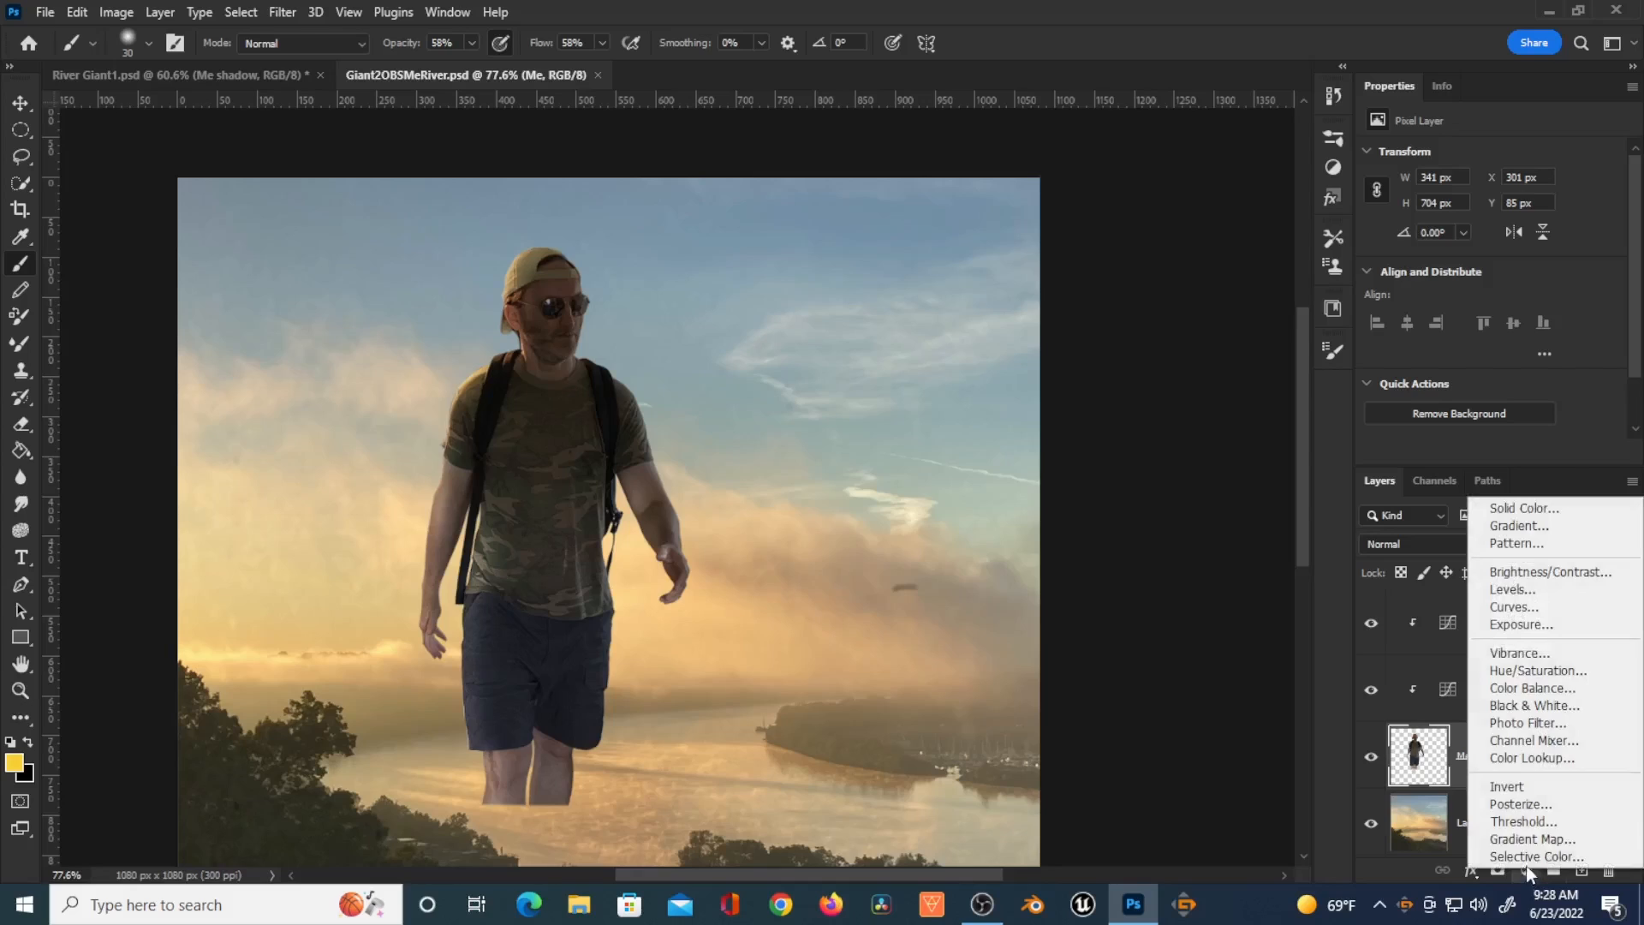
pyautogui.click(1538, 614)
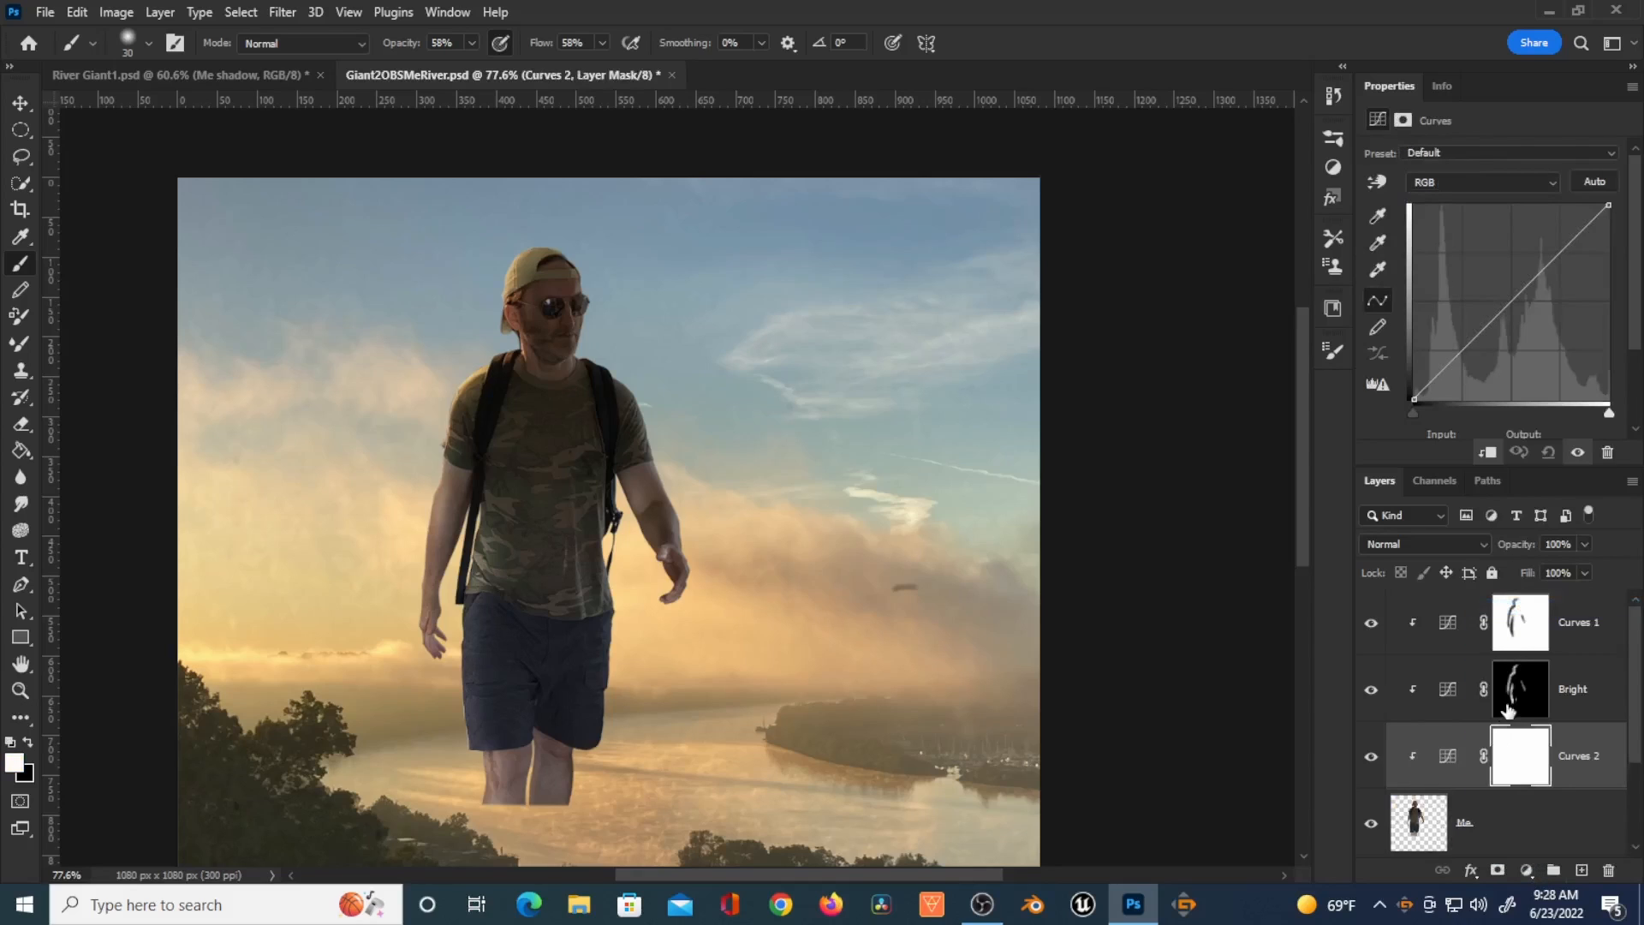
pyautogui.moveTo(1539, 276); pyautogui.dragTo(1554, 298)
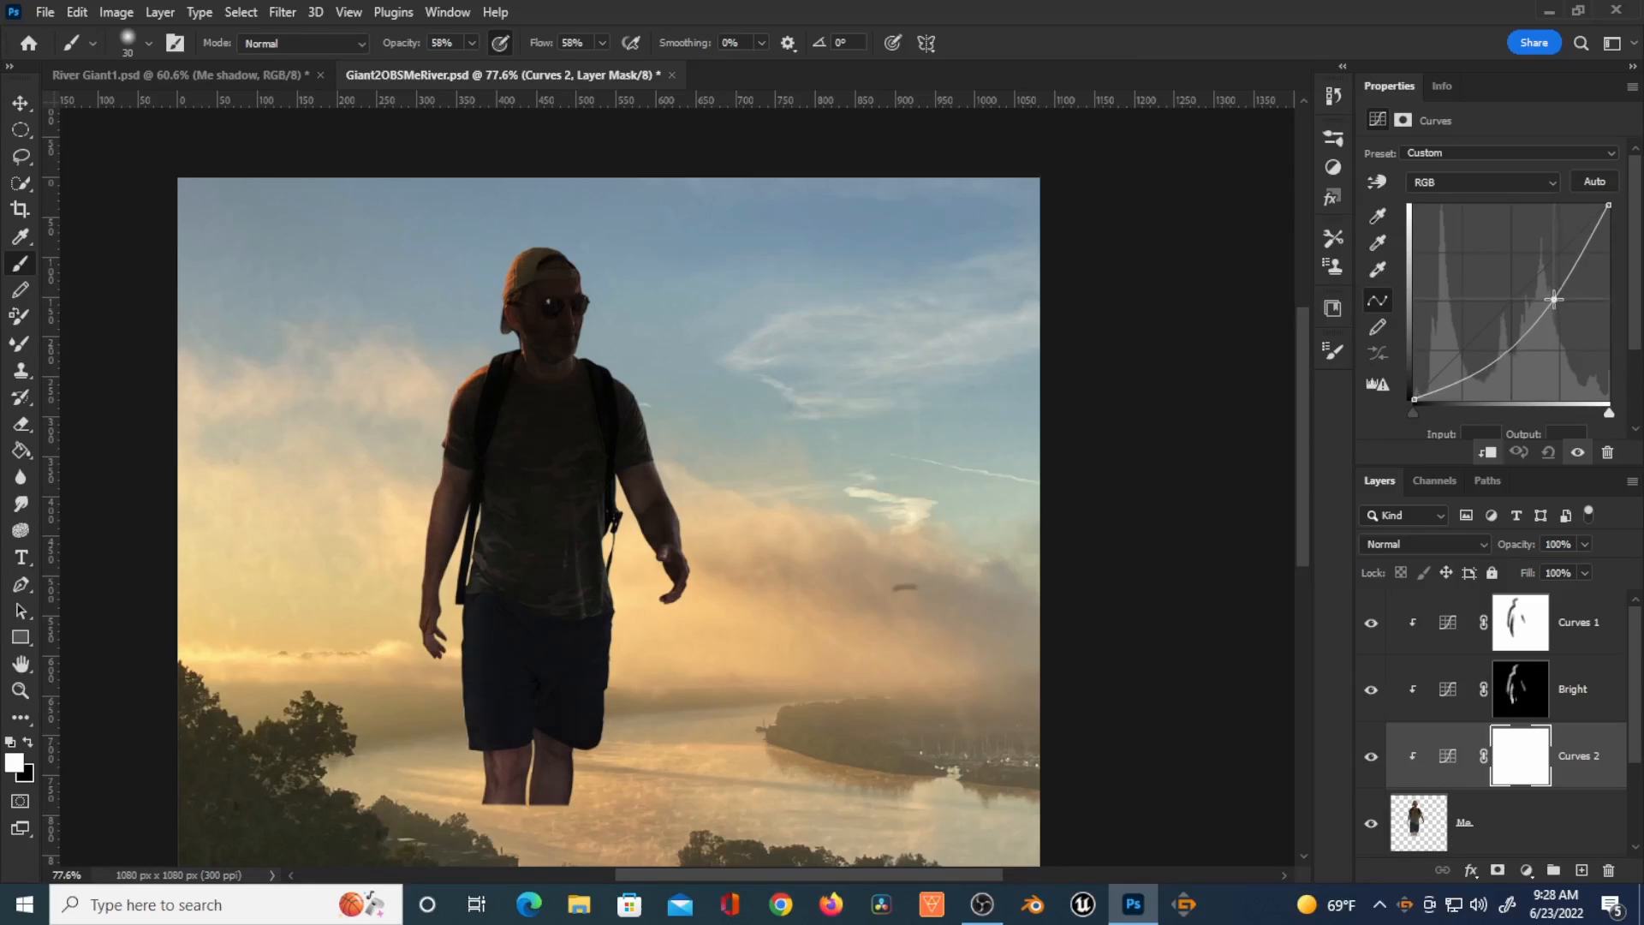
# Step: Invert the Curves 2 layer's mask to black
pyautogui.click(1528, 768)
pyautogui.hotkey('ctrl', 'i')
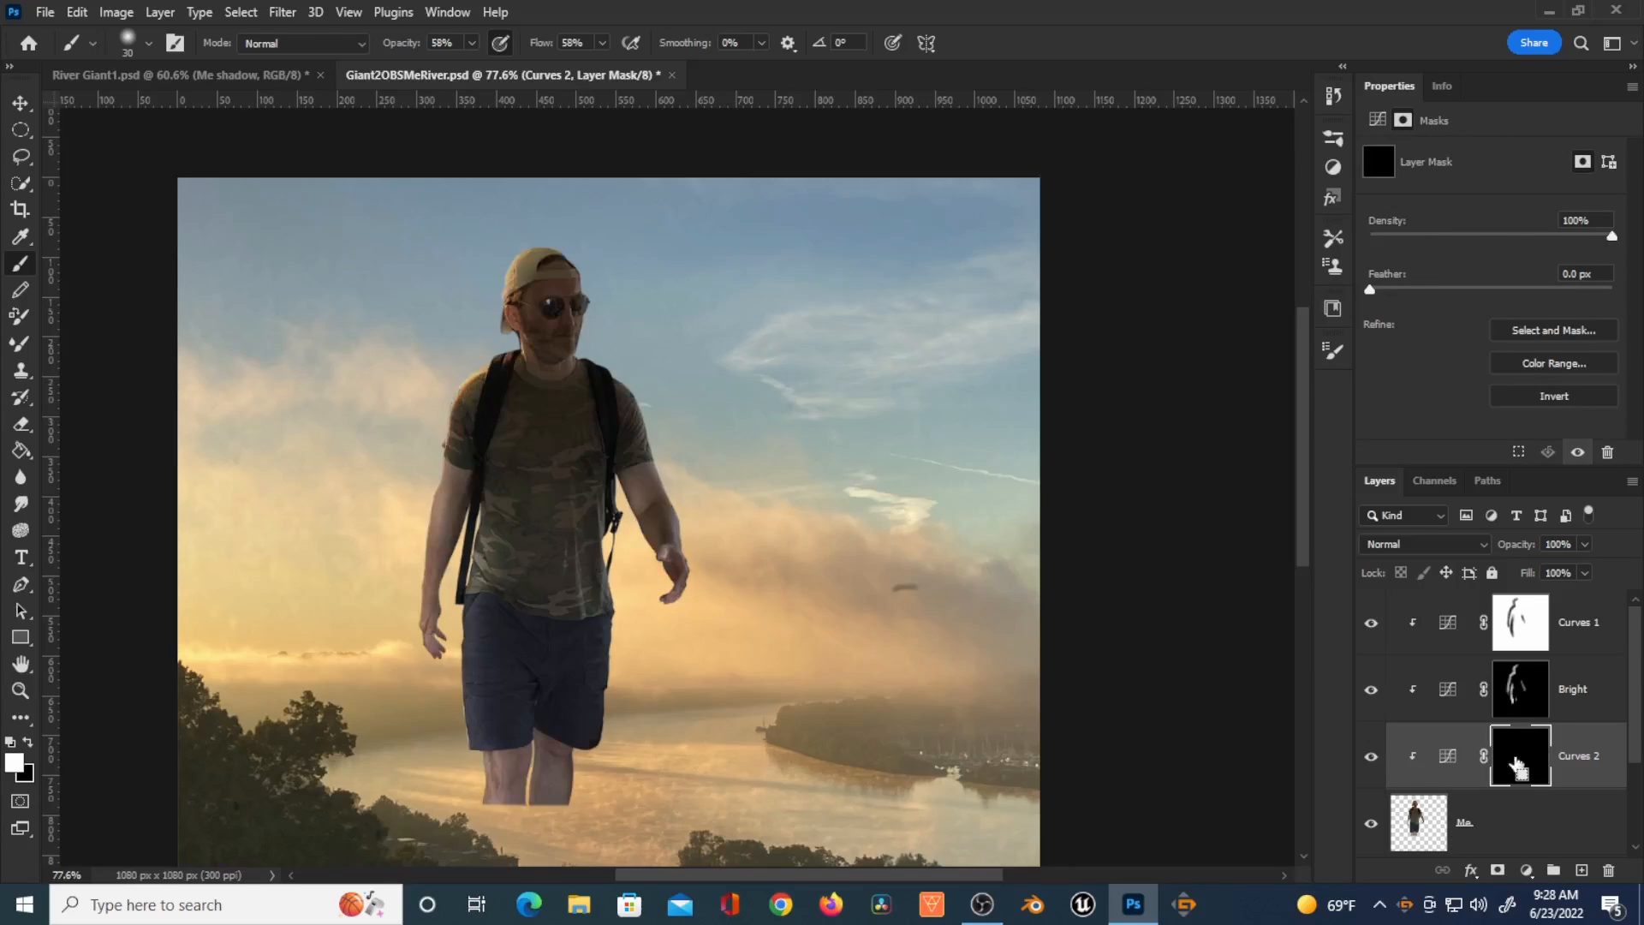
# Step: Rename the Curves 2 layer to Dark
pyautogui.click(1579, 760)
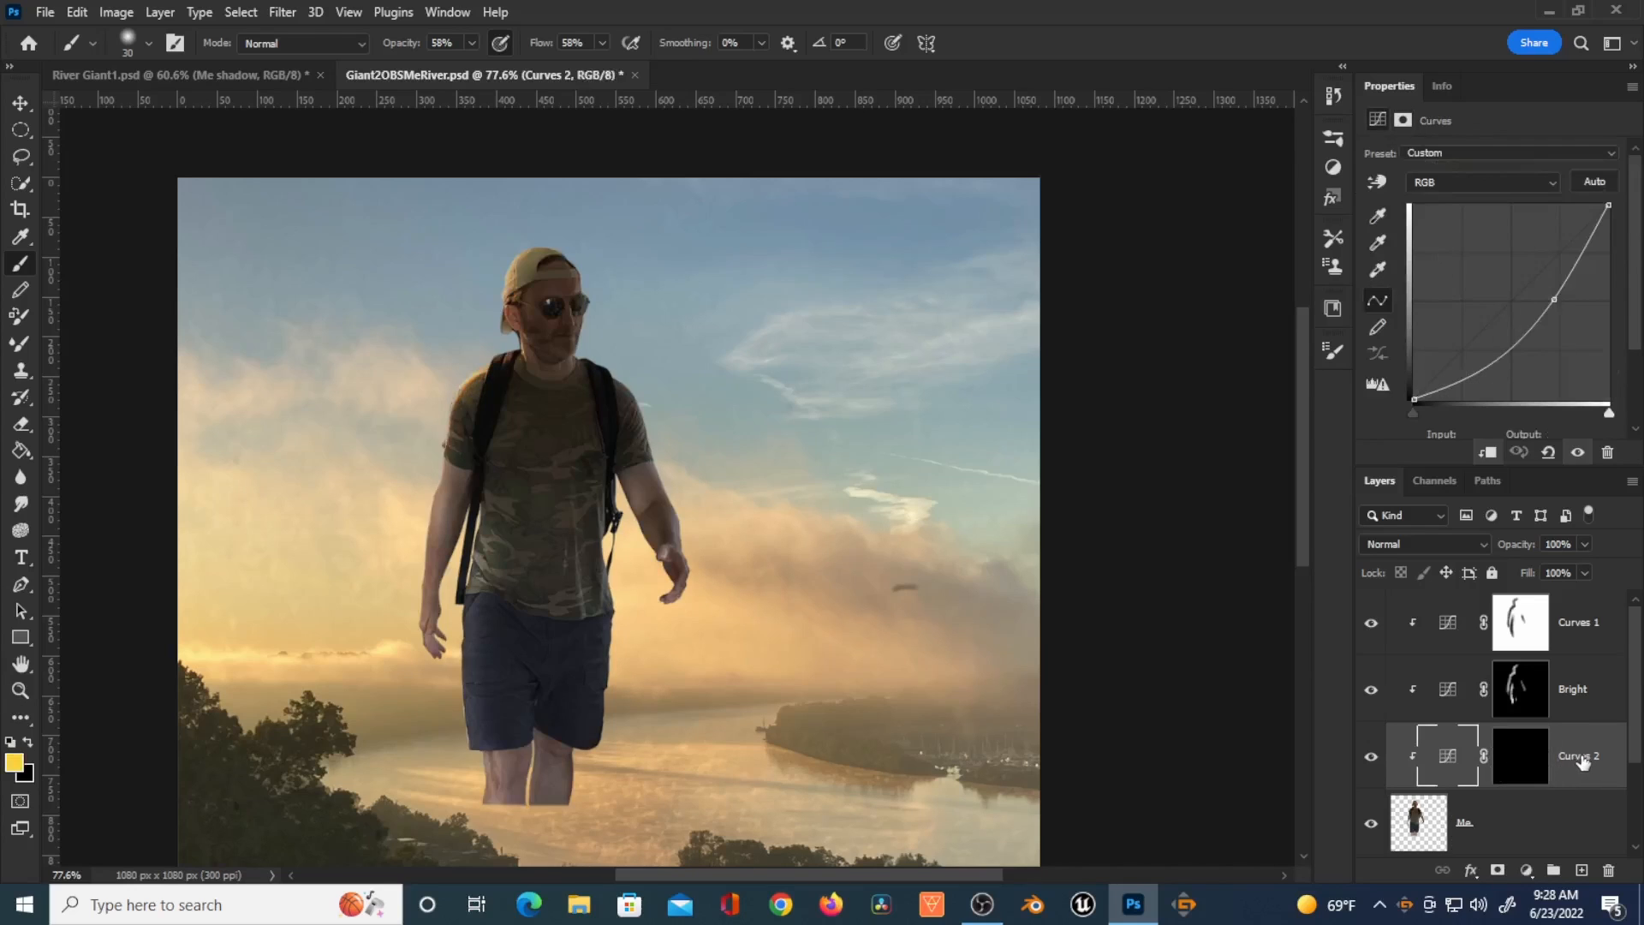
pyautogui.doubleClick(1580, 760)
pyautogui.click(1510, 763)
# Step: Enlarge the brush and paint white on the Dark mask over the shorts
pyautogui.press(']')
pyautogui.press(']')
pyautogui.press(']')
pyautogui.press(']')
pyautogui.press(']')
pyautogui.moveTo(559, 734)
pyautogui.mouseDown()
pyautogui.moveTo(567, 794)
pyautogui.moveTo(594, 678)
pyautogui.moveTo(553, 823)
pyautogui.moveTo(598, 674)
pyautogui.moveTo(594, 752)
pyautogui.moveTo(600, 740)
pyautogui.moveTo(608, 603)
pyautogui.moveTo(519, 641)
pyautogui.moveTo(515, 697)
pyautogui.moveTo(521, 618)
pyautogui.moveTo(509, 732)
pyautogui.moveTo(519, 621)
pyautogui.moveTo(513, 695)
pyautogui.mouseUp()
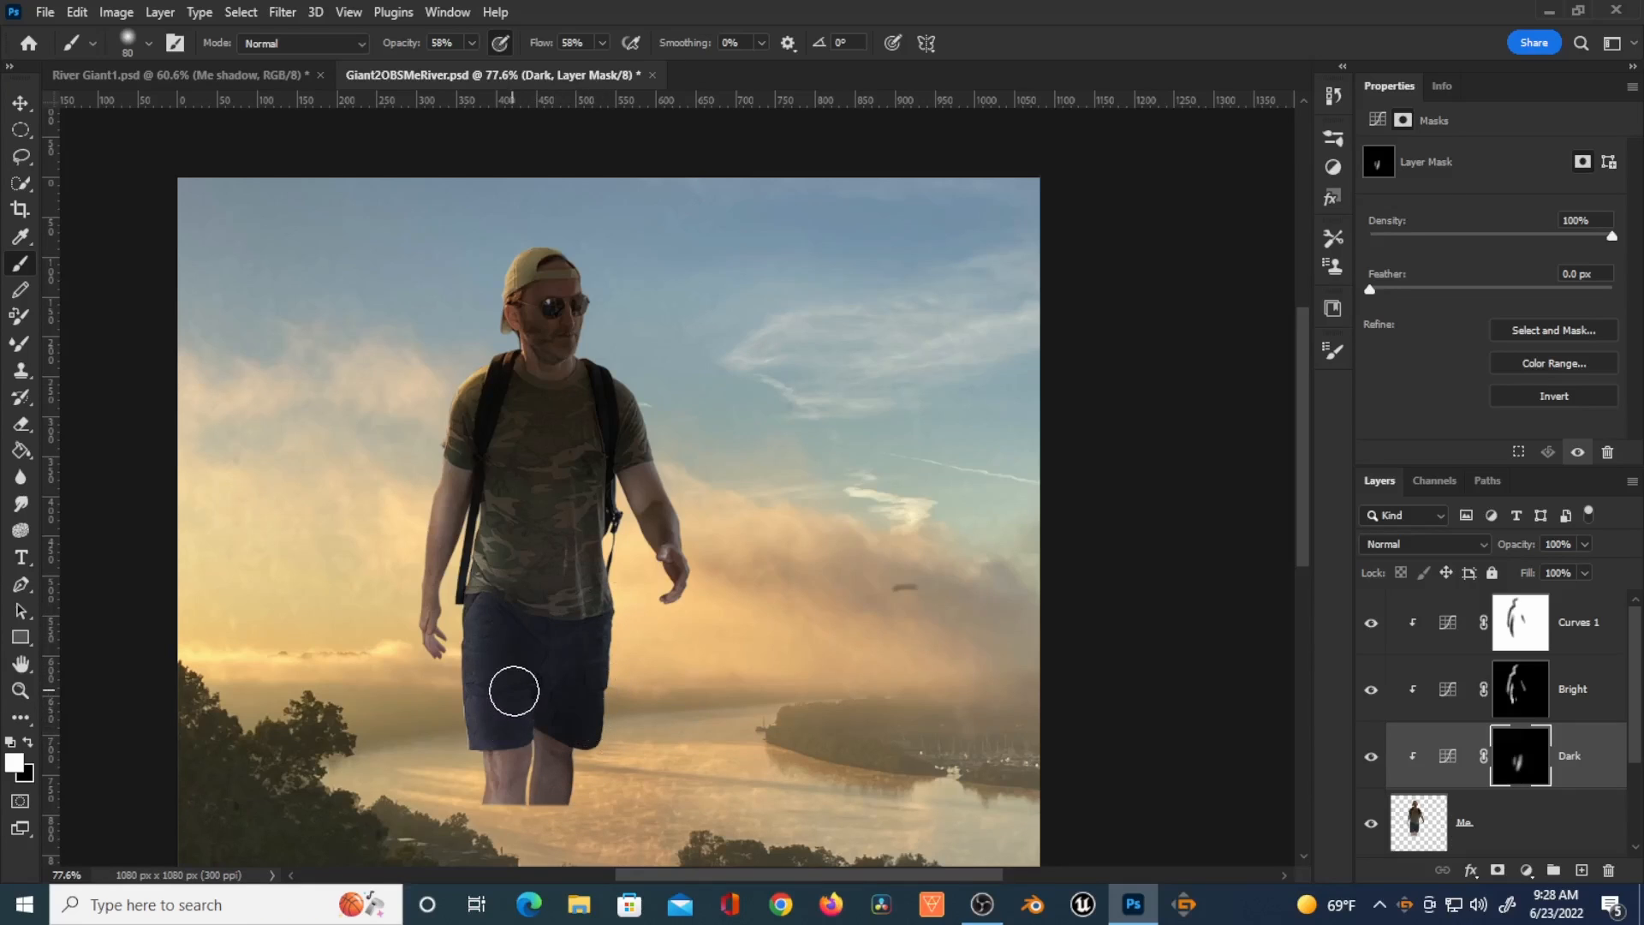
# Step: Resize the brush and paint white on the Dark mask along the figure's right side from arm to head
pyautogui.press('[')
pyautogui.press('[')
pyautogui.press('[')
pyautogui.press('[')
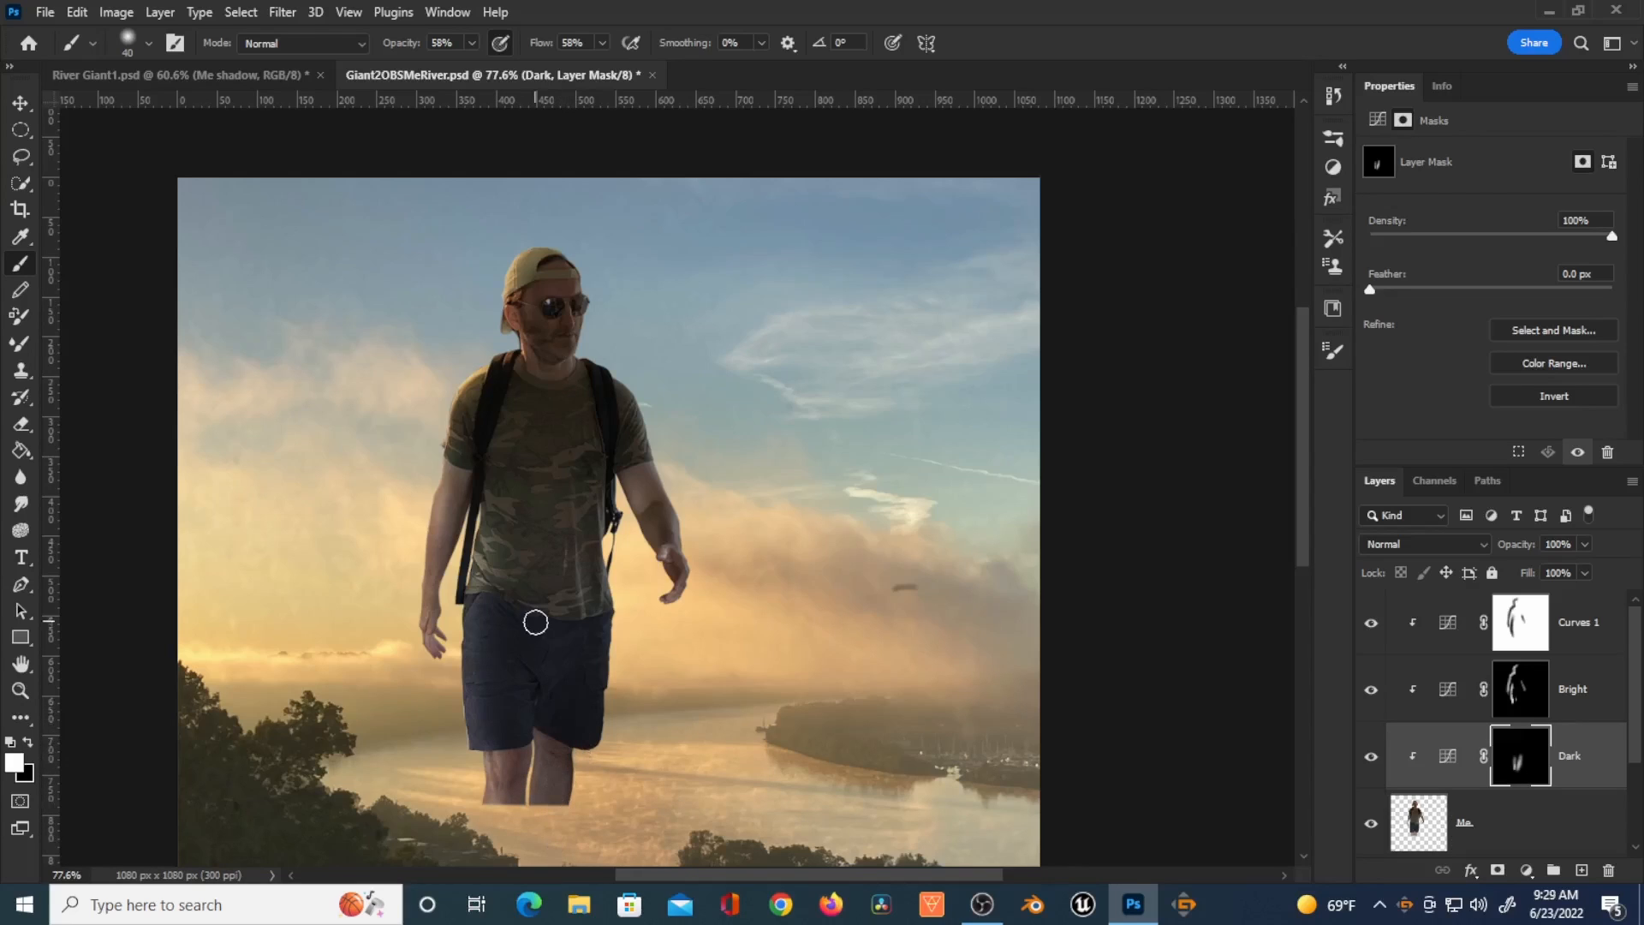
pyautogui.press(']')
pyautogui.press(']')
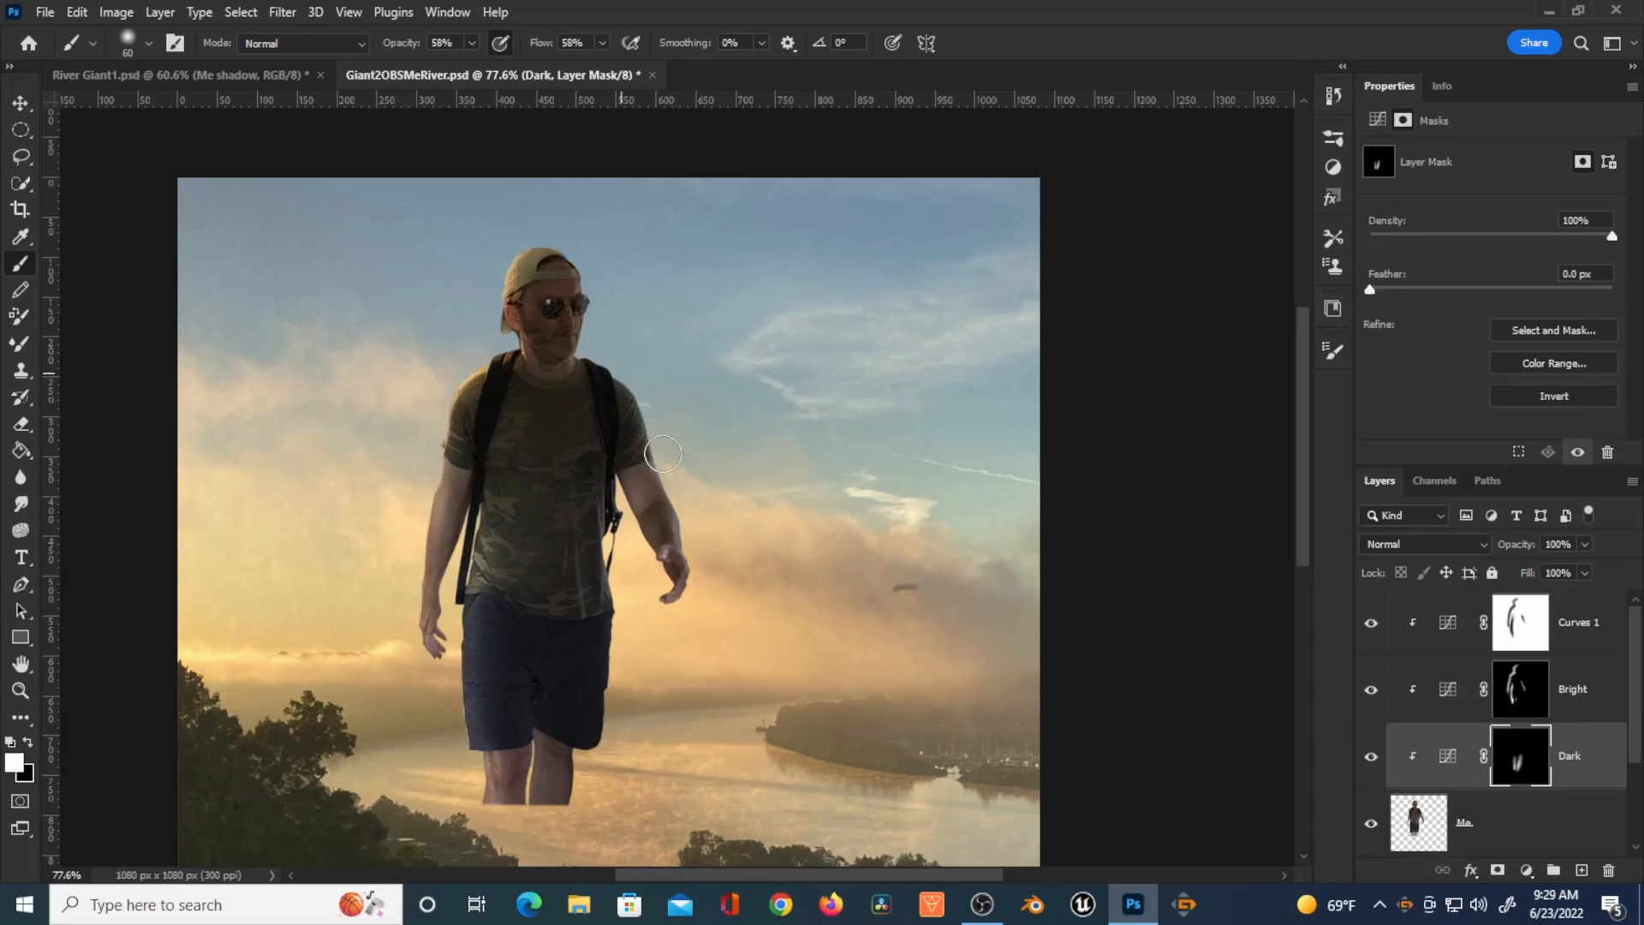
pyautogui.moveTo(673, 521); pyautogui.dragTo(586, 313)
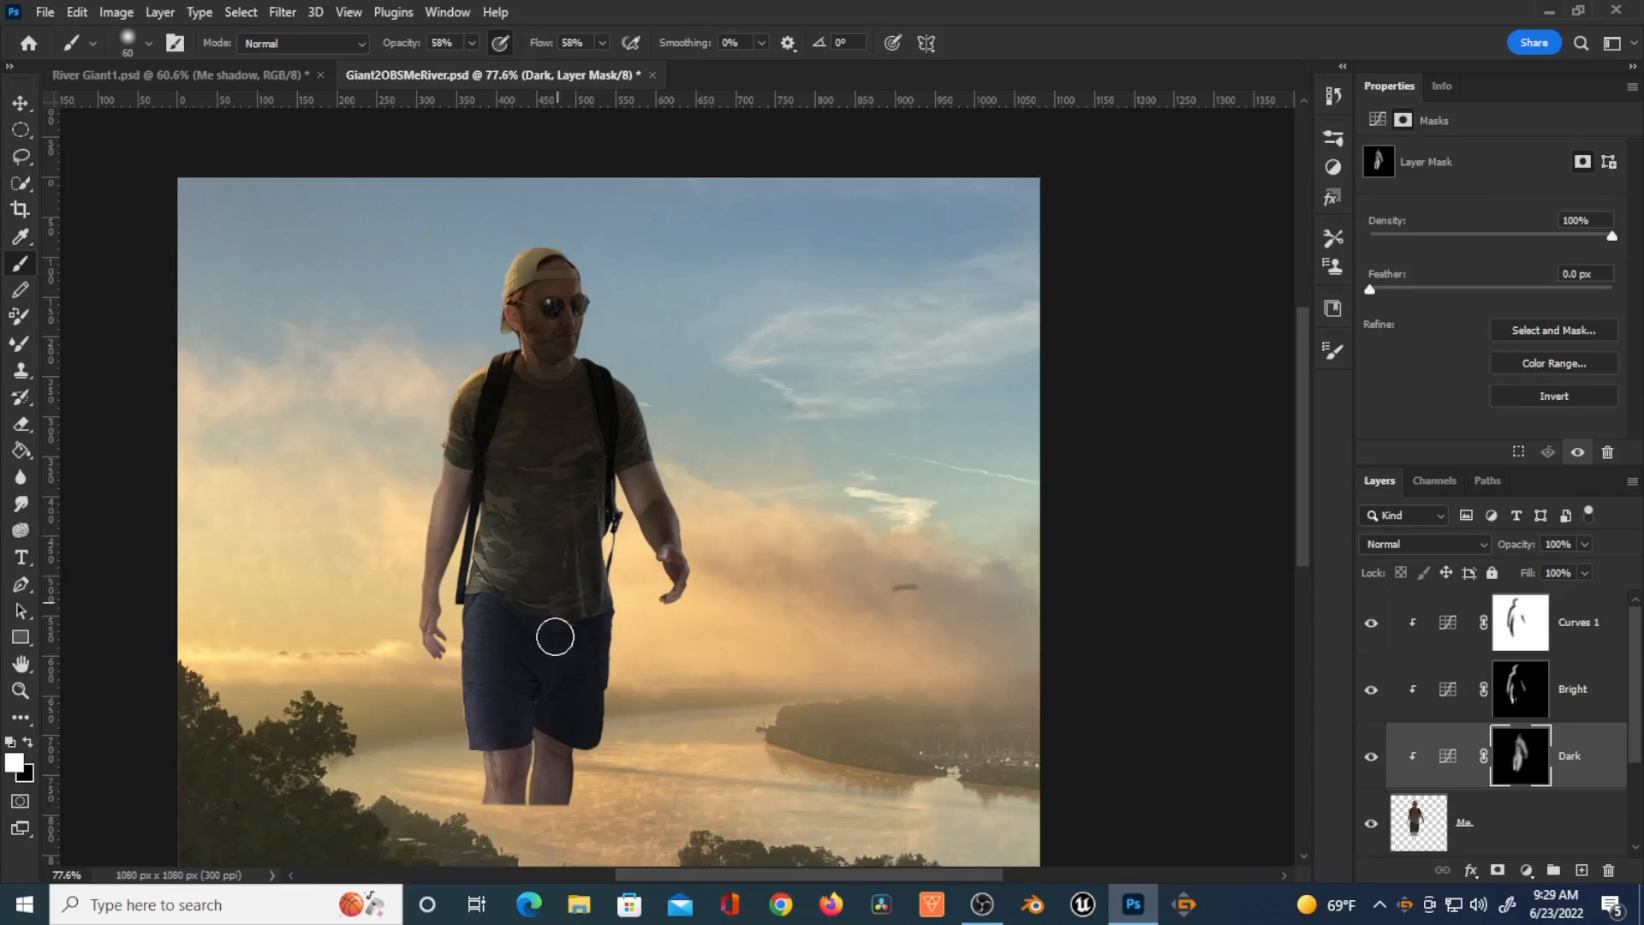
# Step: With a smaller brush, paint the Dark mask along the left arm edge, save, and toggle the Dark layer's visibility
pyautogui.press('[')
pyautogui.press('[')
pyautogui.moveTo(460, 486)
pyautogui.mouseDown()
pyautogui.moveTo(442, 603)
pyautogui.moveTo(457, 511)
pyautogui.mouseUp()
pyautogui.hotkey('ctrl', 's')
pyautogui.press('x')
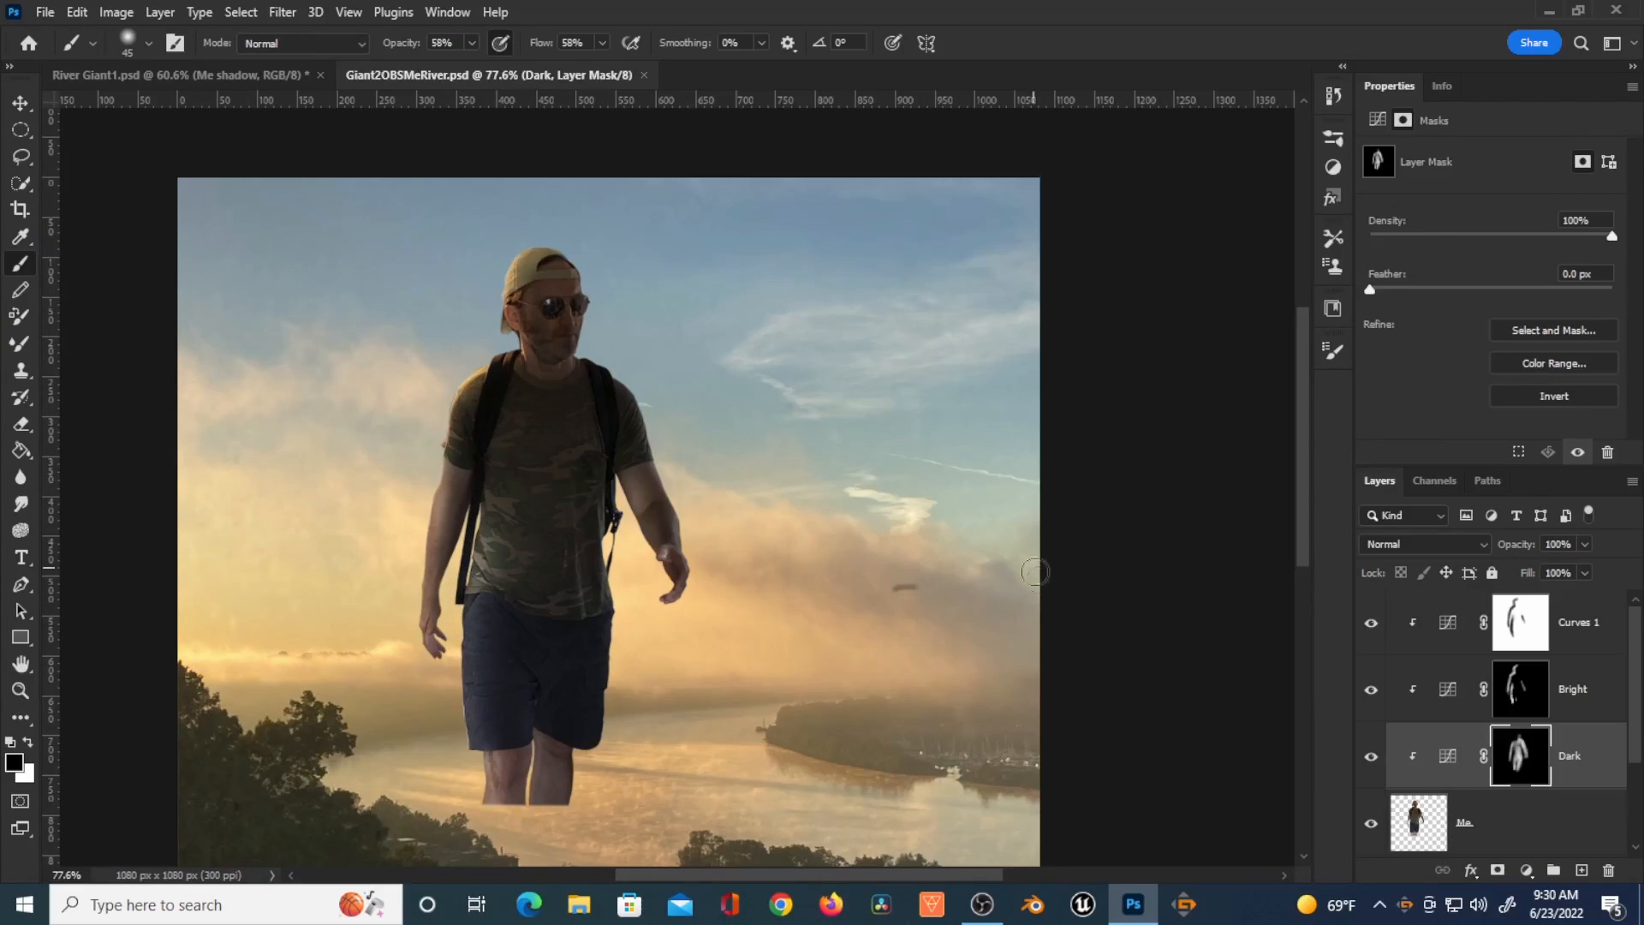
pyautogui.click(1371, 758)
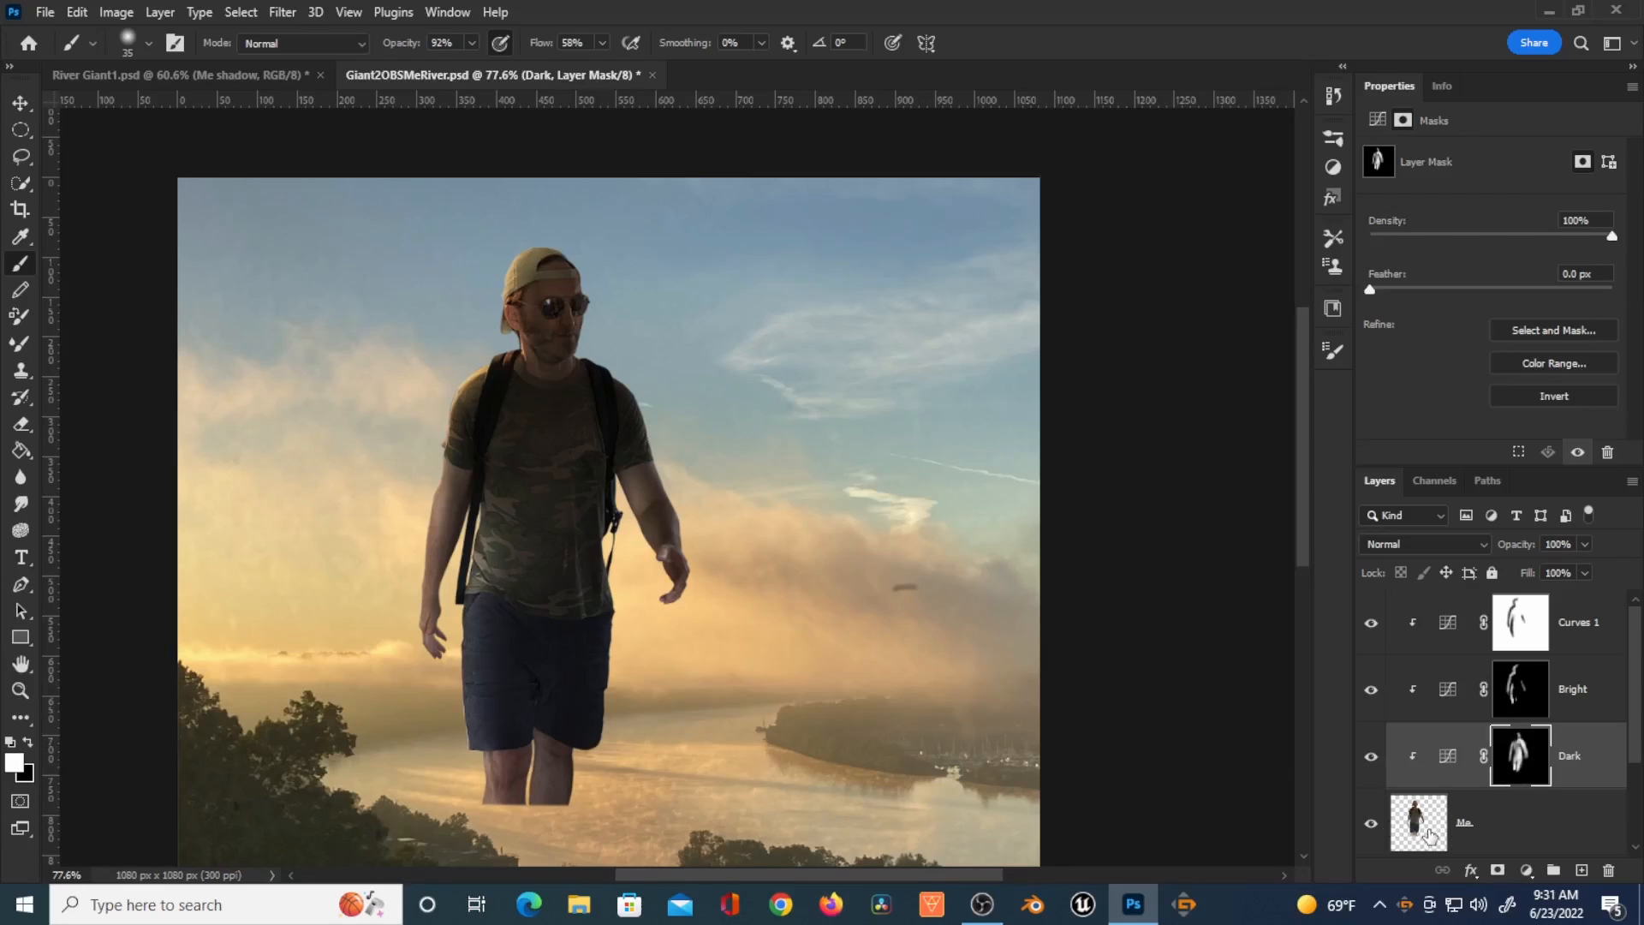
# Step: Add a clipped Hue/Saturation adjustment layer above the Me layer
pyautogui.click(1427, 839)
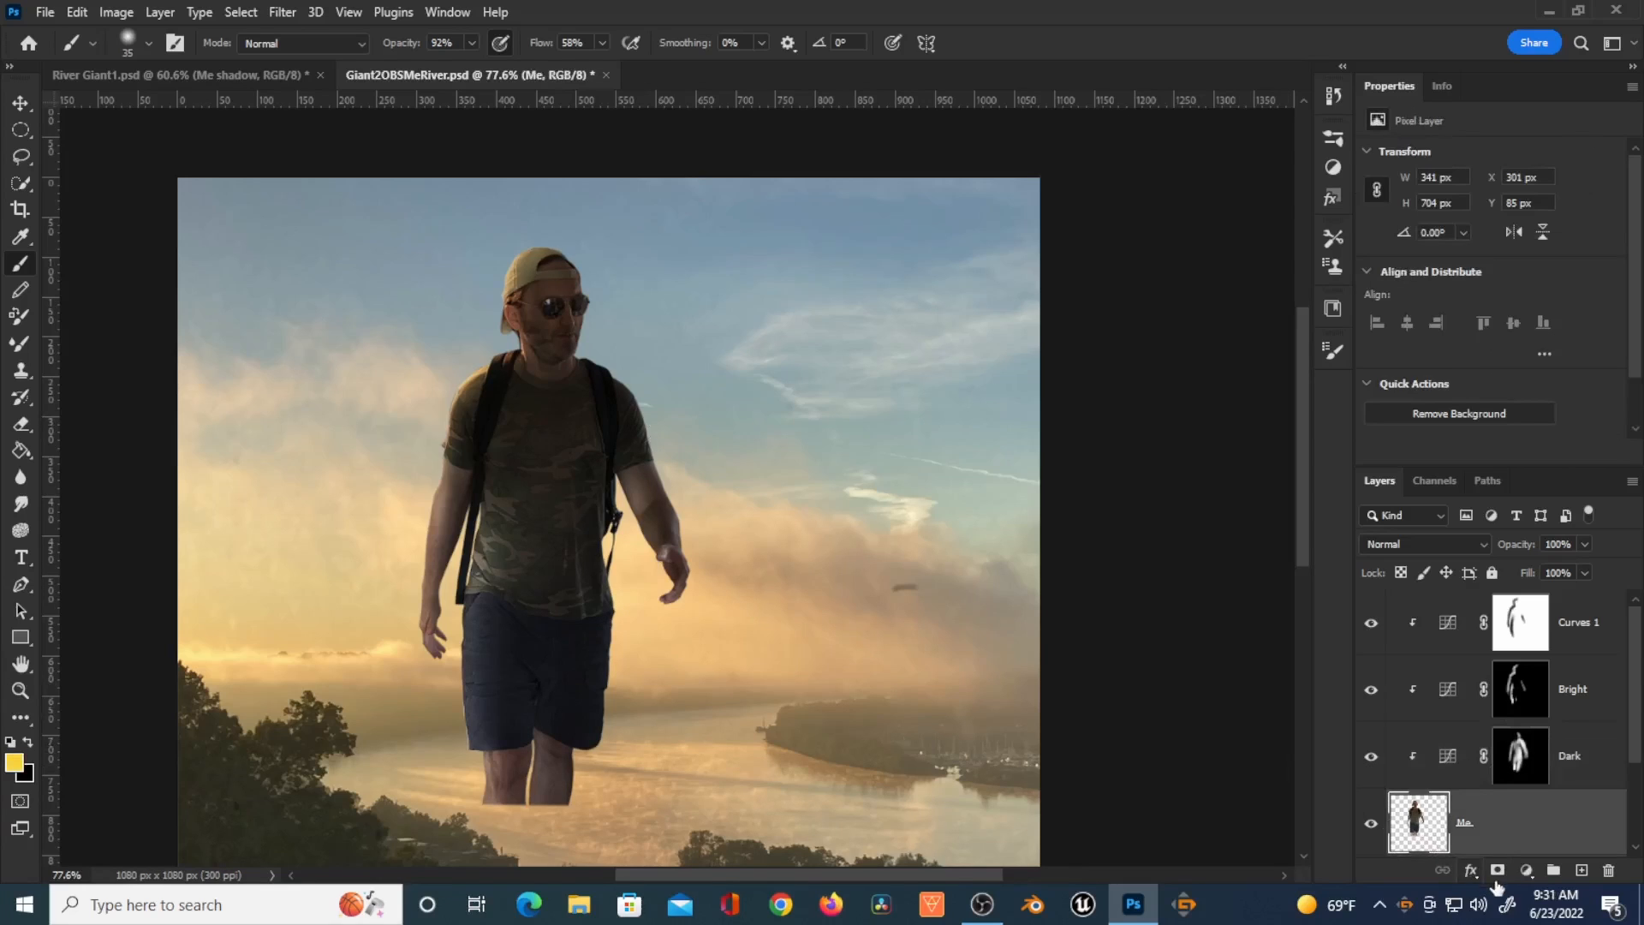
pyautogui.click(1527, 871)
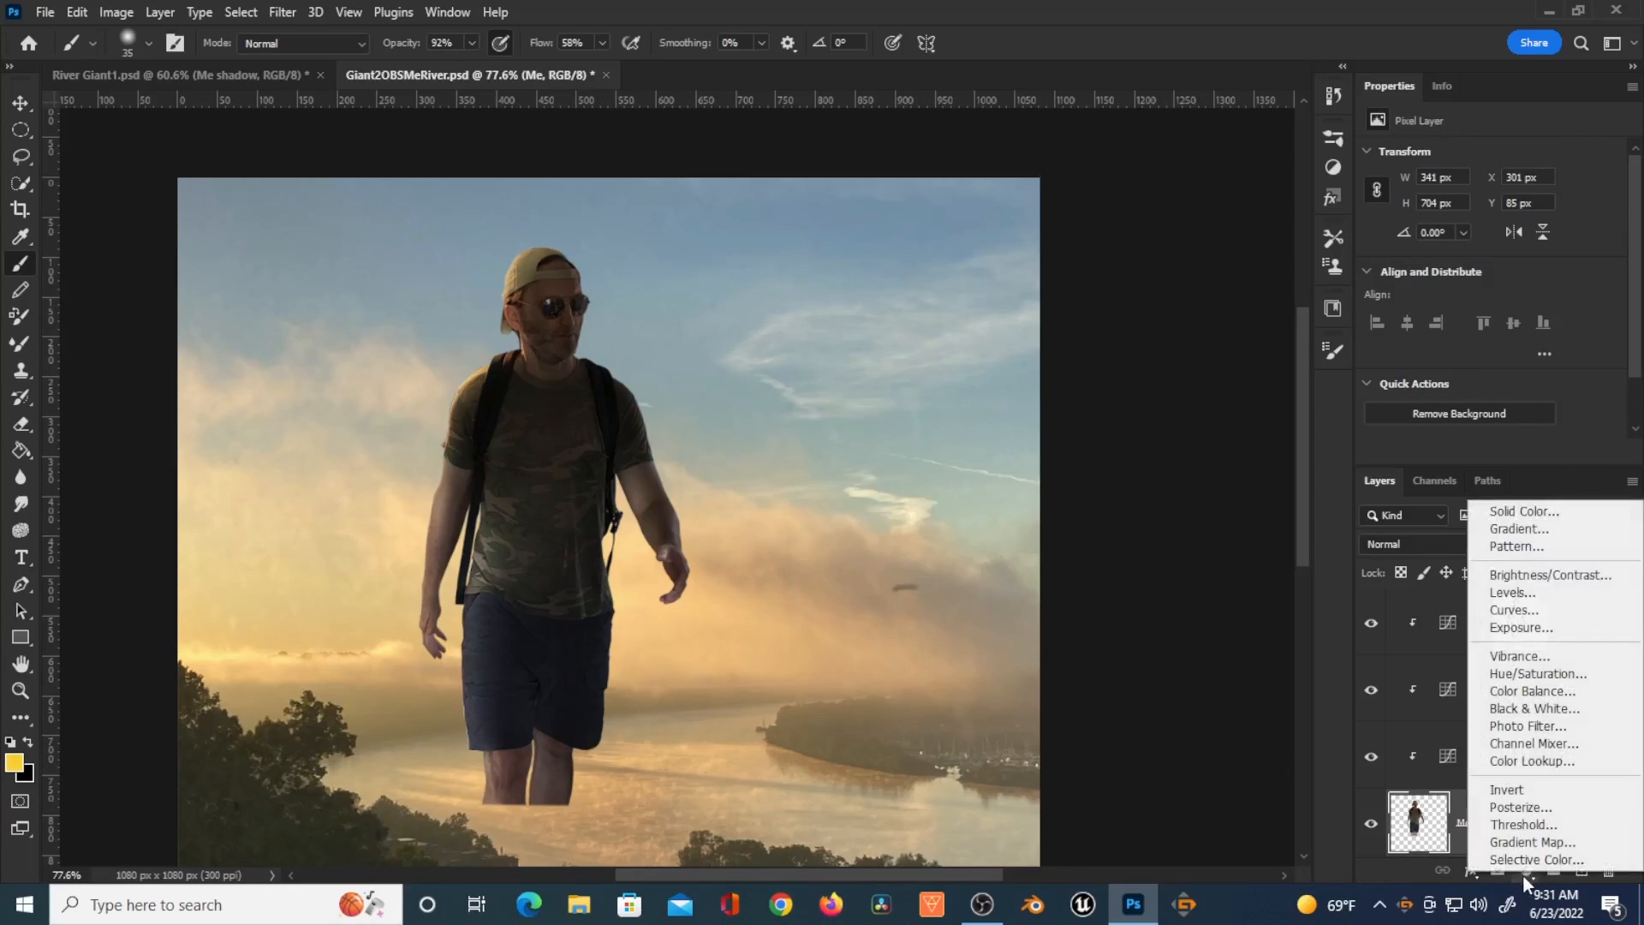
pyautogui.click(1547, 679)
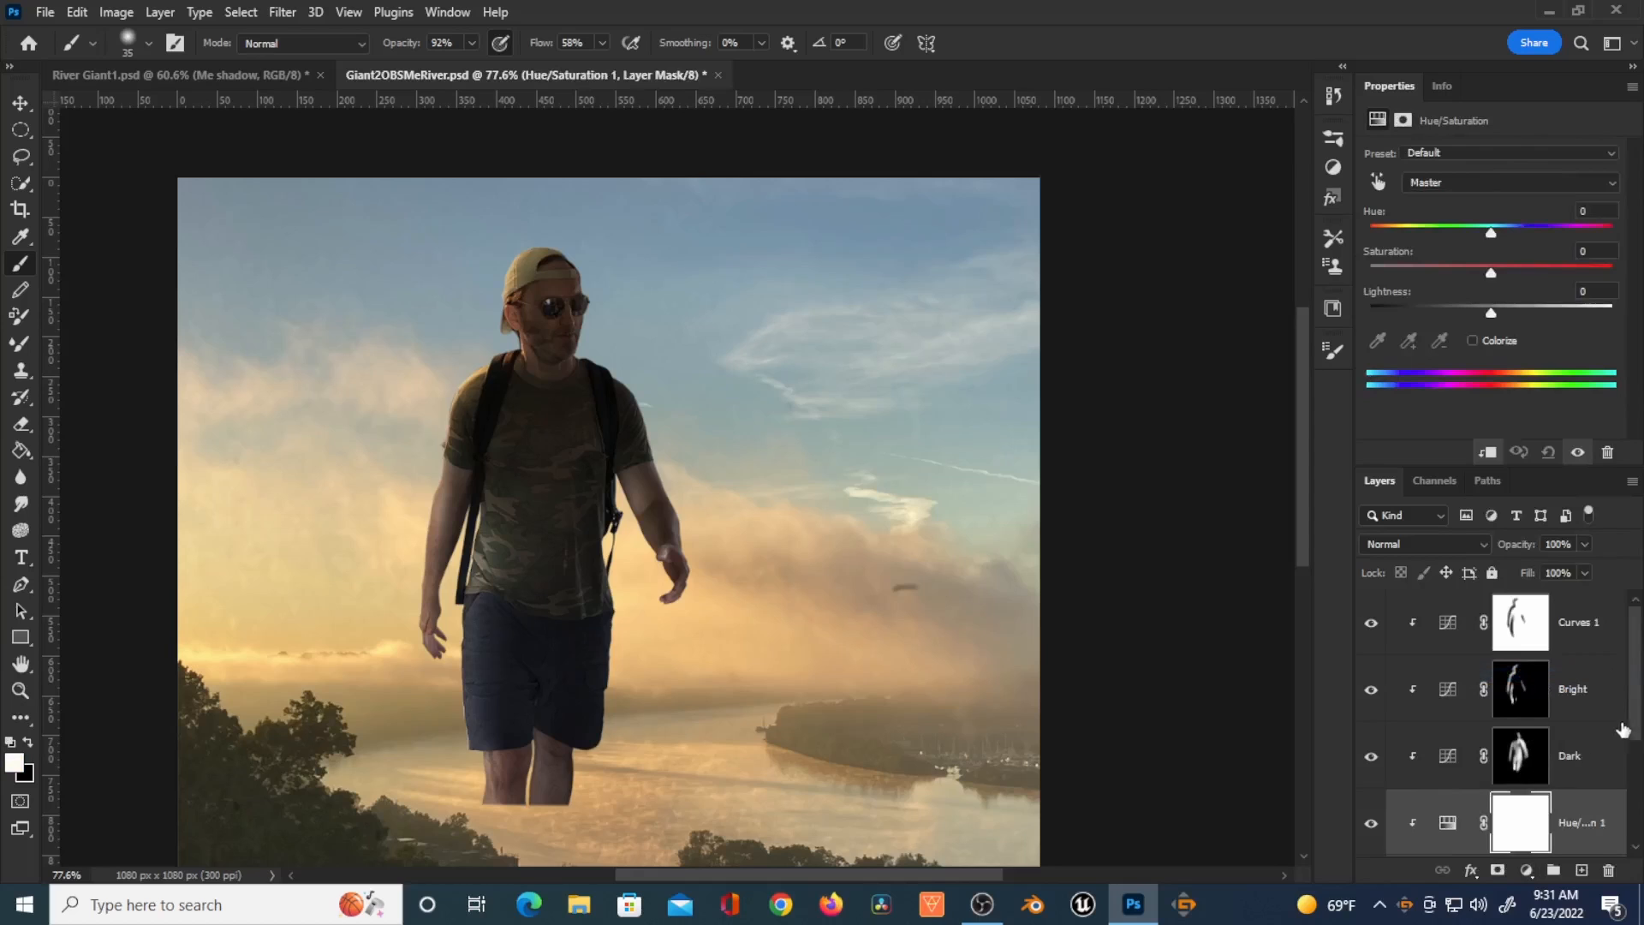
# Step: Enable Colorize on the Hue/Saturation layer and set Saturation to 100 and Hue to 26
pyautogui.scroll(-3, 1631, 724)
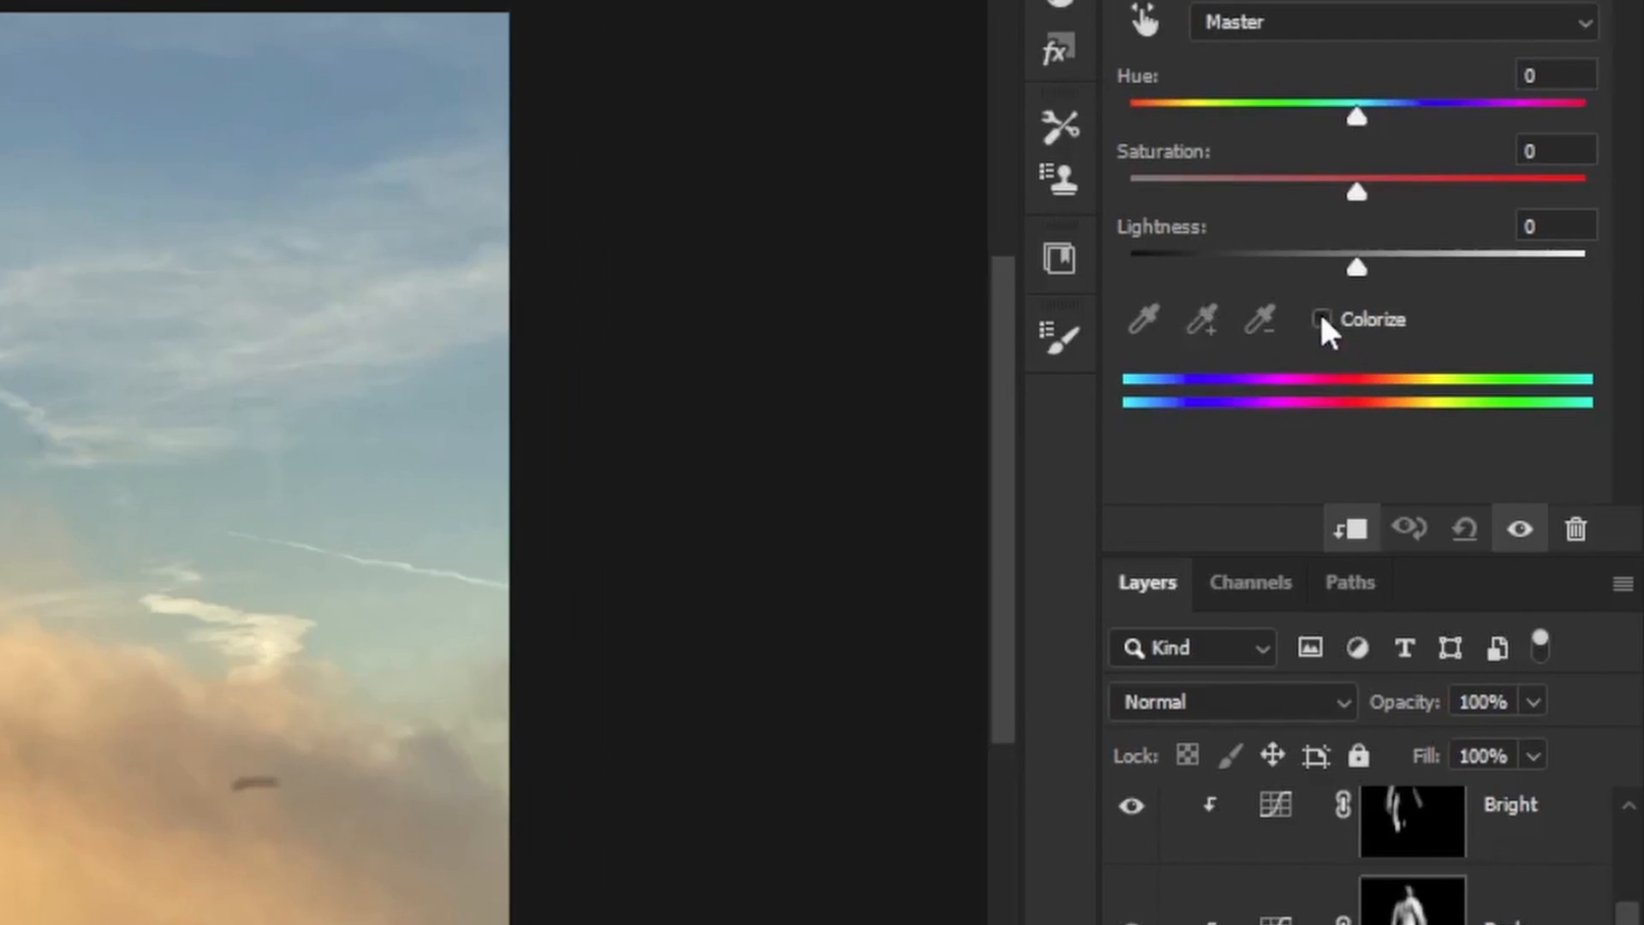
pyautogui.click(1322, 318)
pyautogui.moveTo(1242, 190); pyautogui.dragTo(1554, 216)
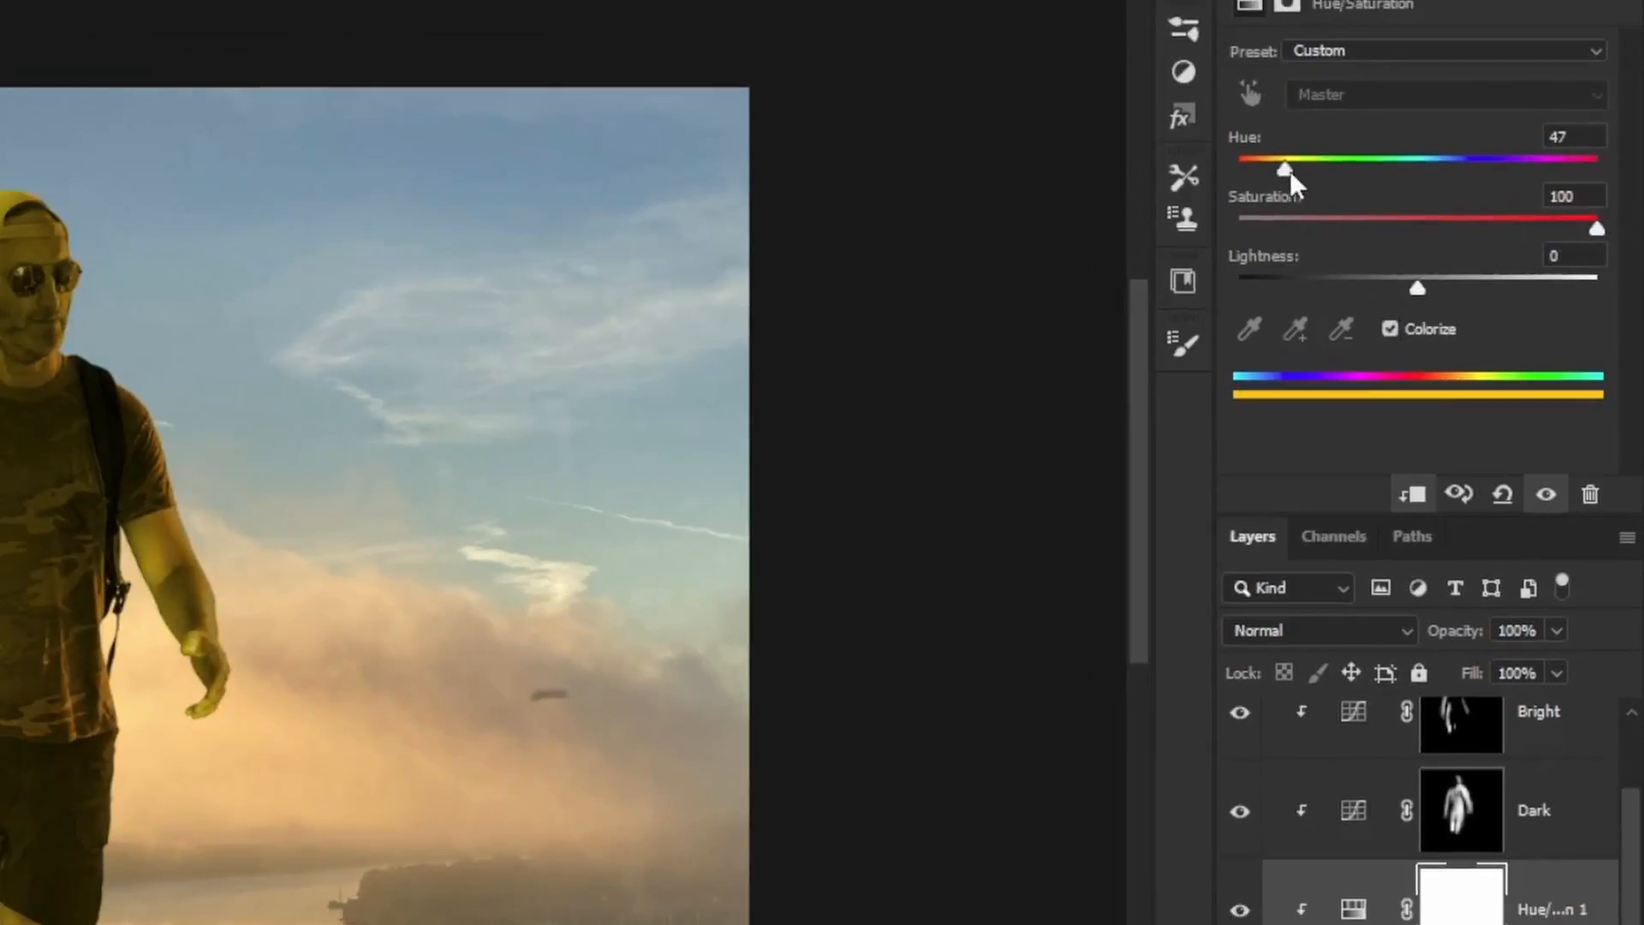
pyautogui.moveTo(1286, 169); pyautogui.dragTo(1275, 171)
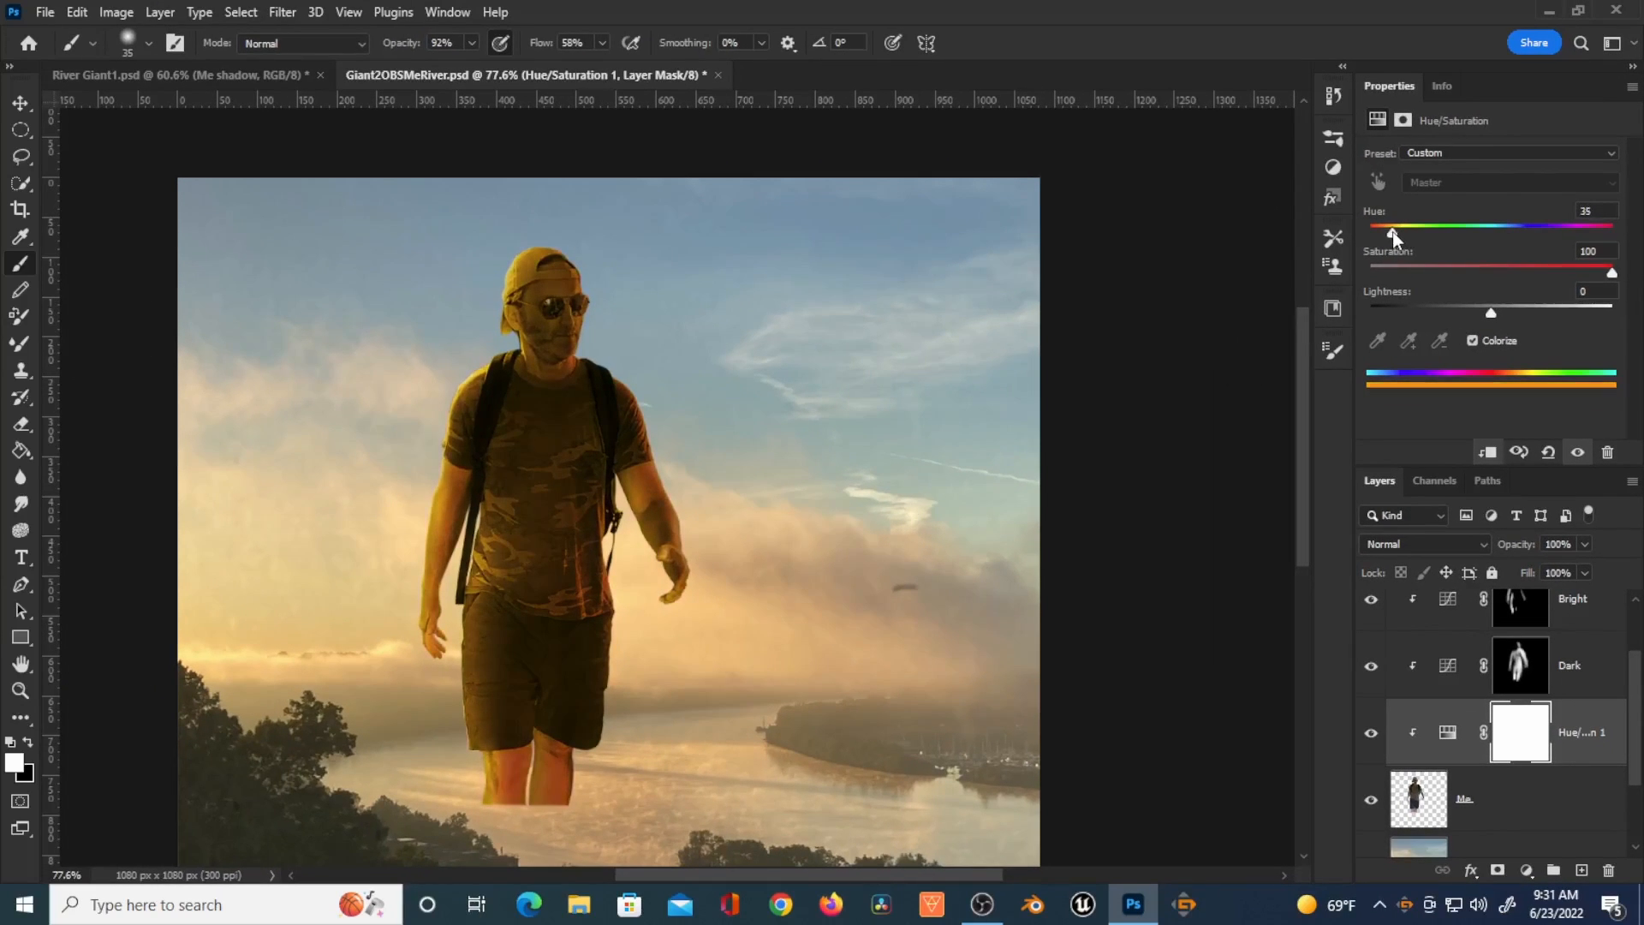
pyautogui.moveTo(1394, 238); pyautogui.dragTo(1394, 238)
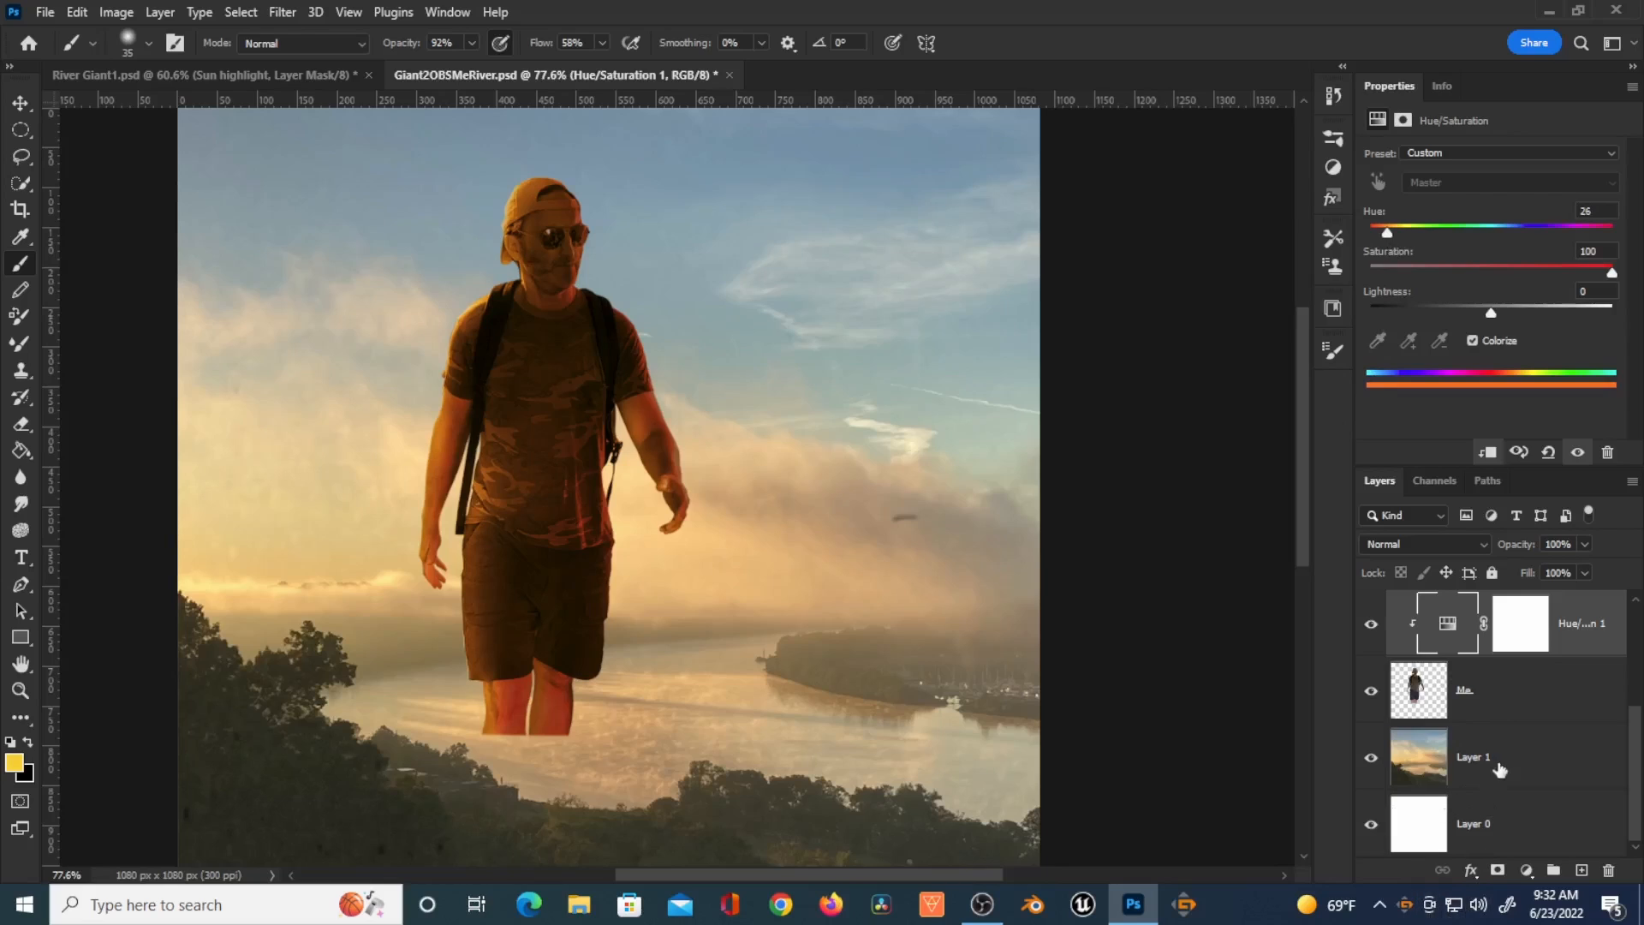
# Step: Invert the Hue/Saturation layer's mask to black
pyautogui.click(1520, 632)
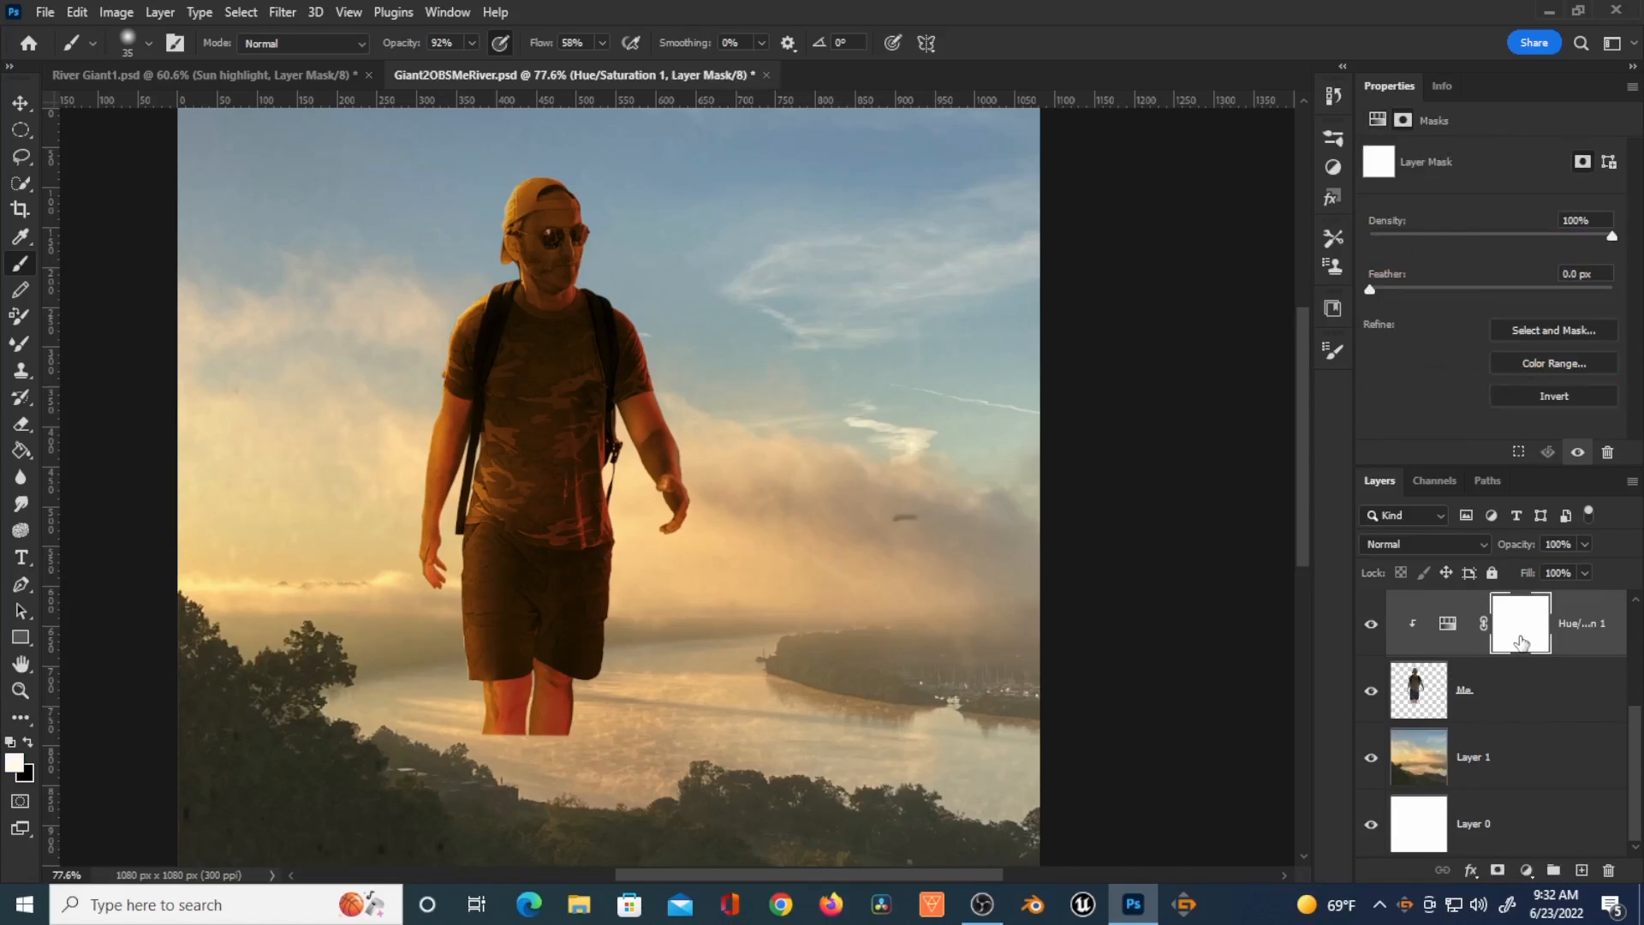
pyautogui.hotkey('ctrl', 'i')
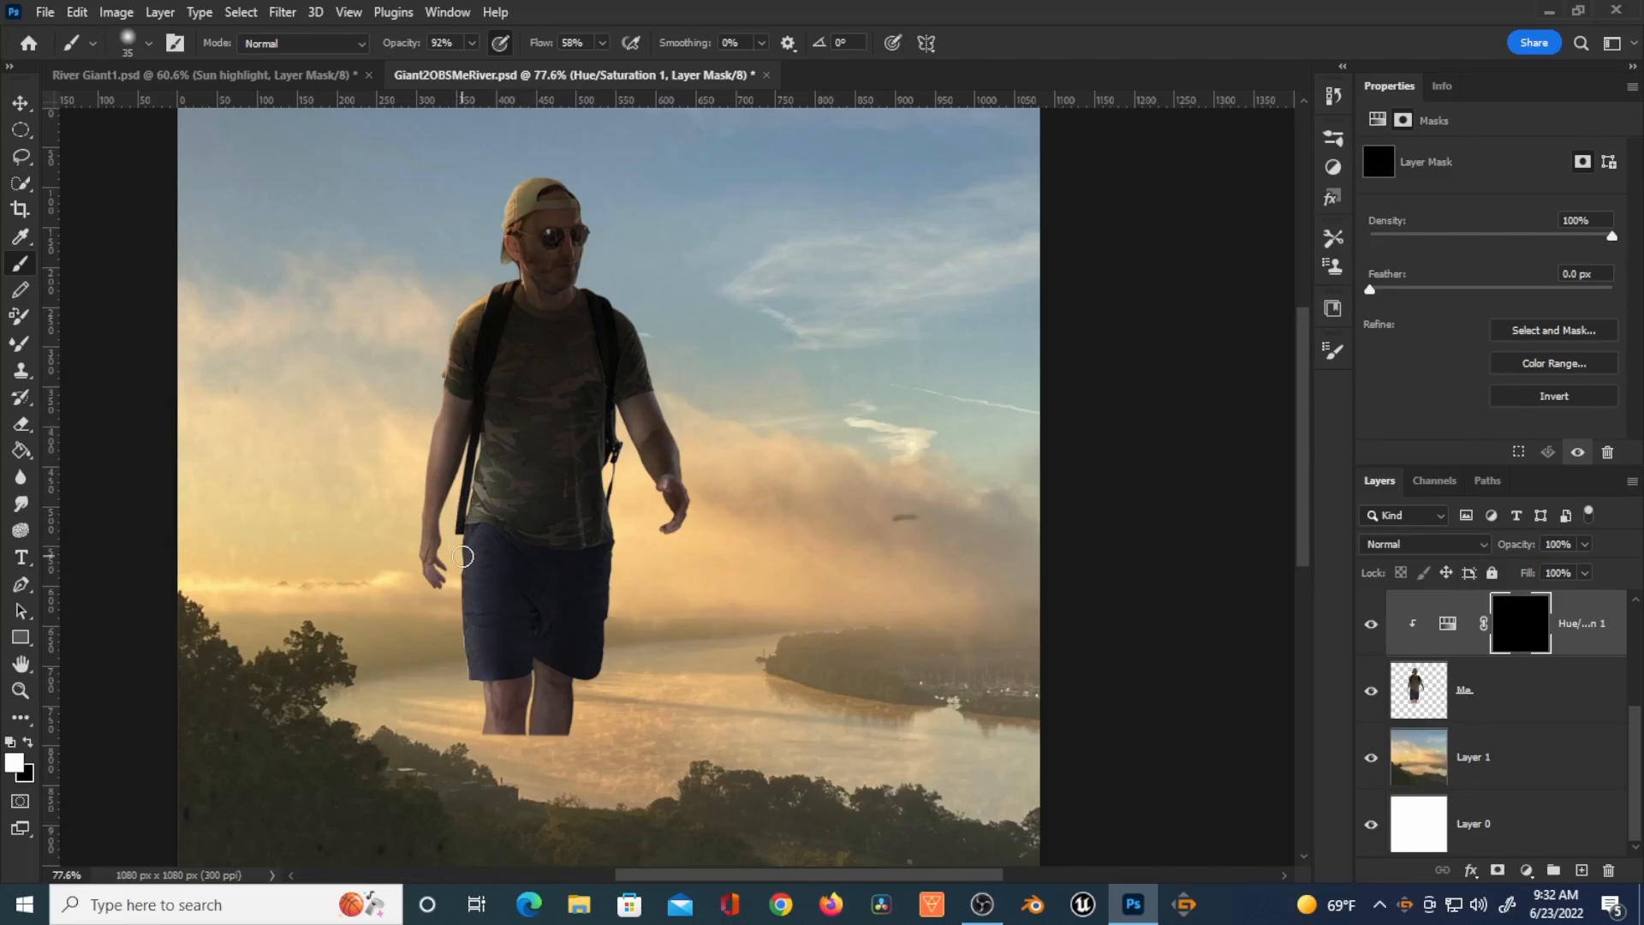
# Step: Try painting the Hue/Saturation mask along the figure's left side, then refill the mask with black
pyautogui.moveTo(534, 45); pyautogui.dragTo(572, 45)
pyautogui.moveTo(399, 45); pyautogui.dragTo(434, 47)
pyautogui.moveTo(477, 279)
pyautogui.mouseDown()
pyautogui.moveTo(602, 522)
pyautogui.moveTo(518, 368)
pyautogui.moveTo(565, 496)
pyautogui.moveTo(540, 493)
pyautogui.moveTo(473, 367)
pyautogui.moveTo(544, 599)
pyautogui.moveTo(463, 508)
pyautogui.mouseUp()
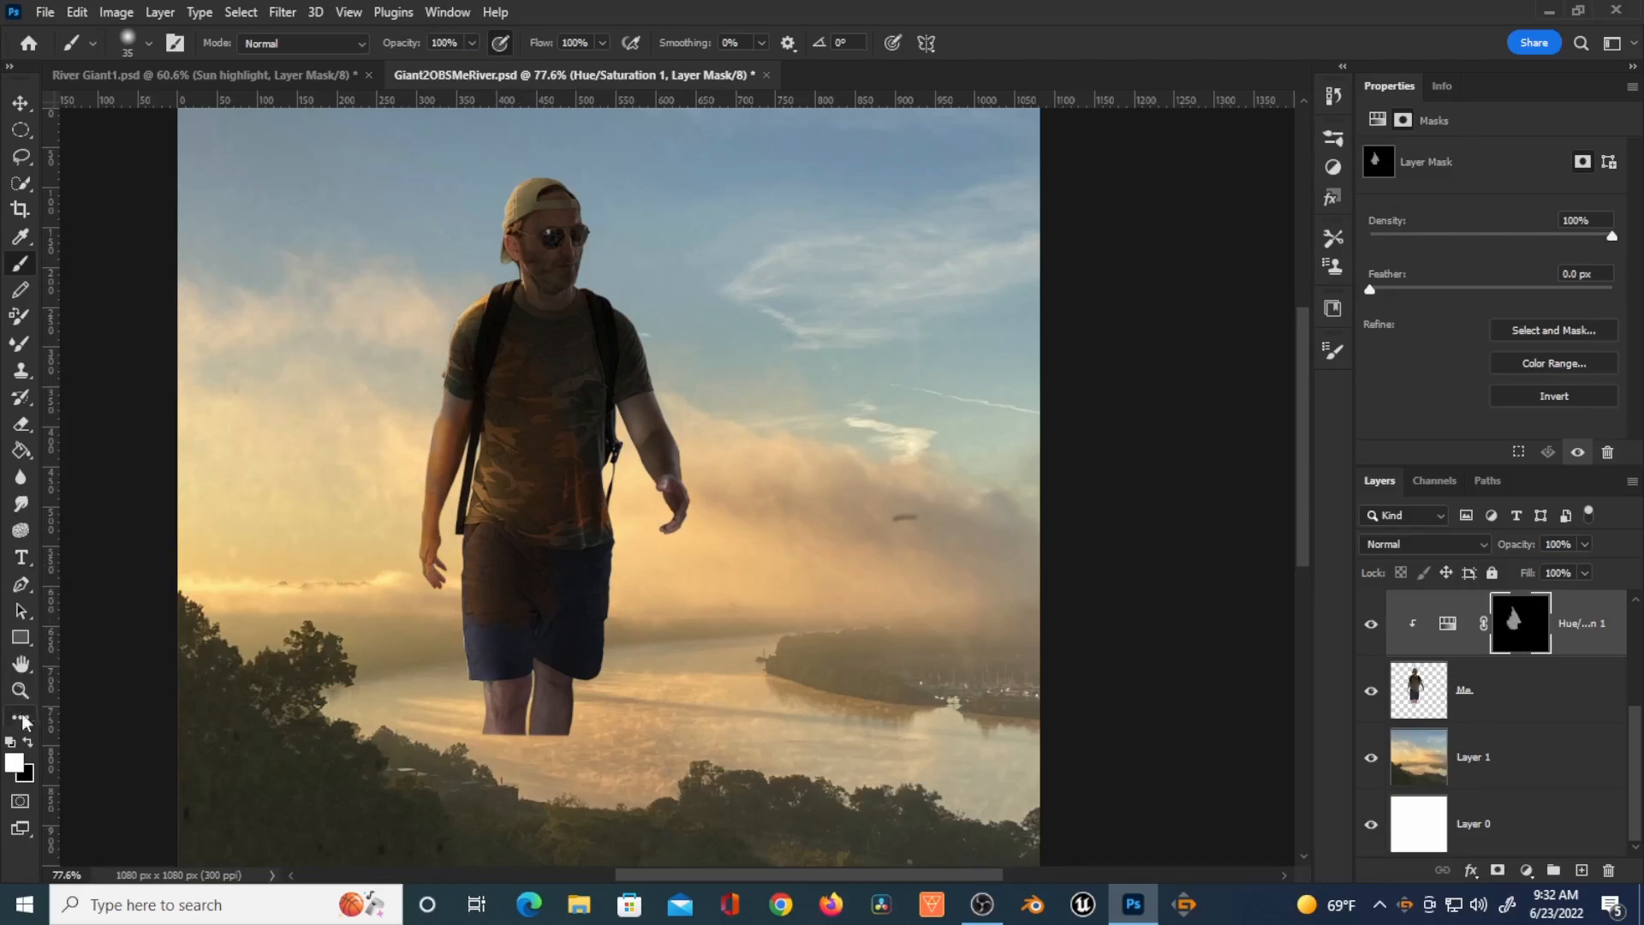
pyautogui.hotkey('ctrl', 'BackSpace')
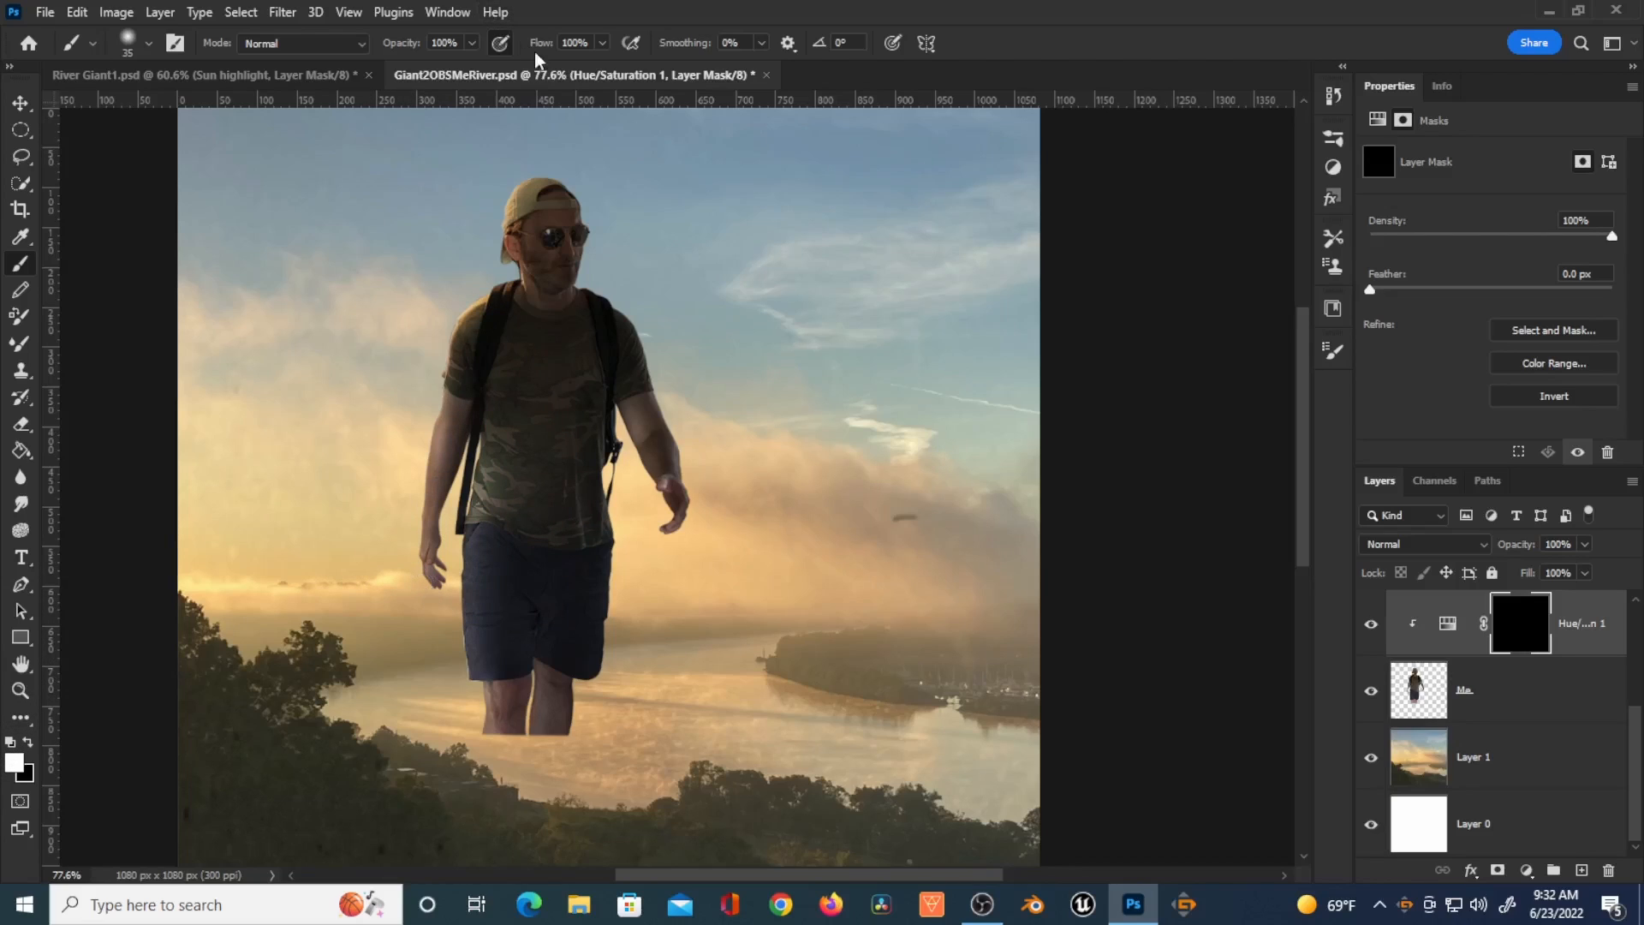
pyautogui.moveTo(541, 50); pyautogui.dragTo(523, 49)
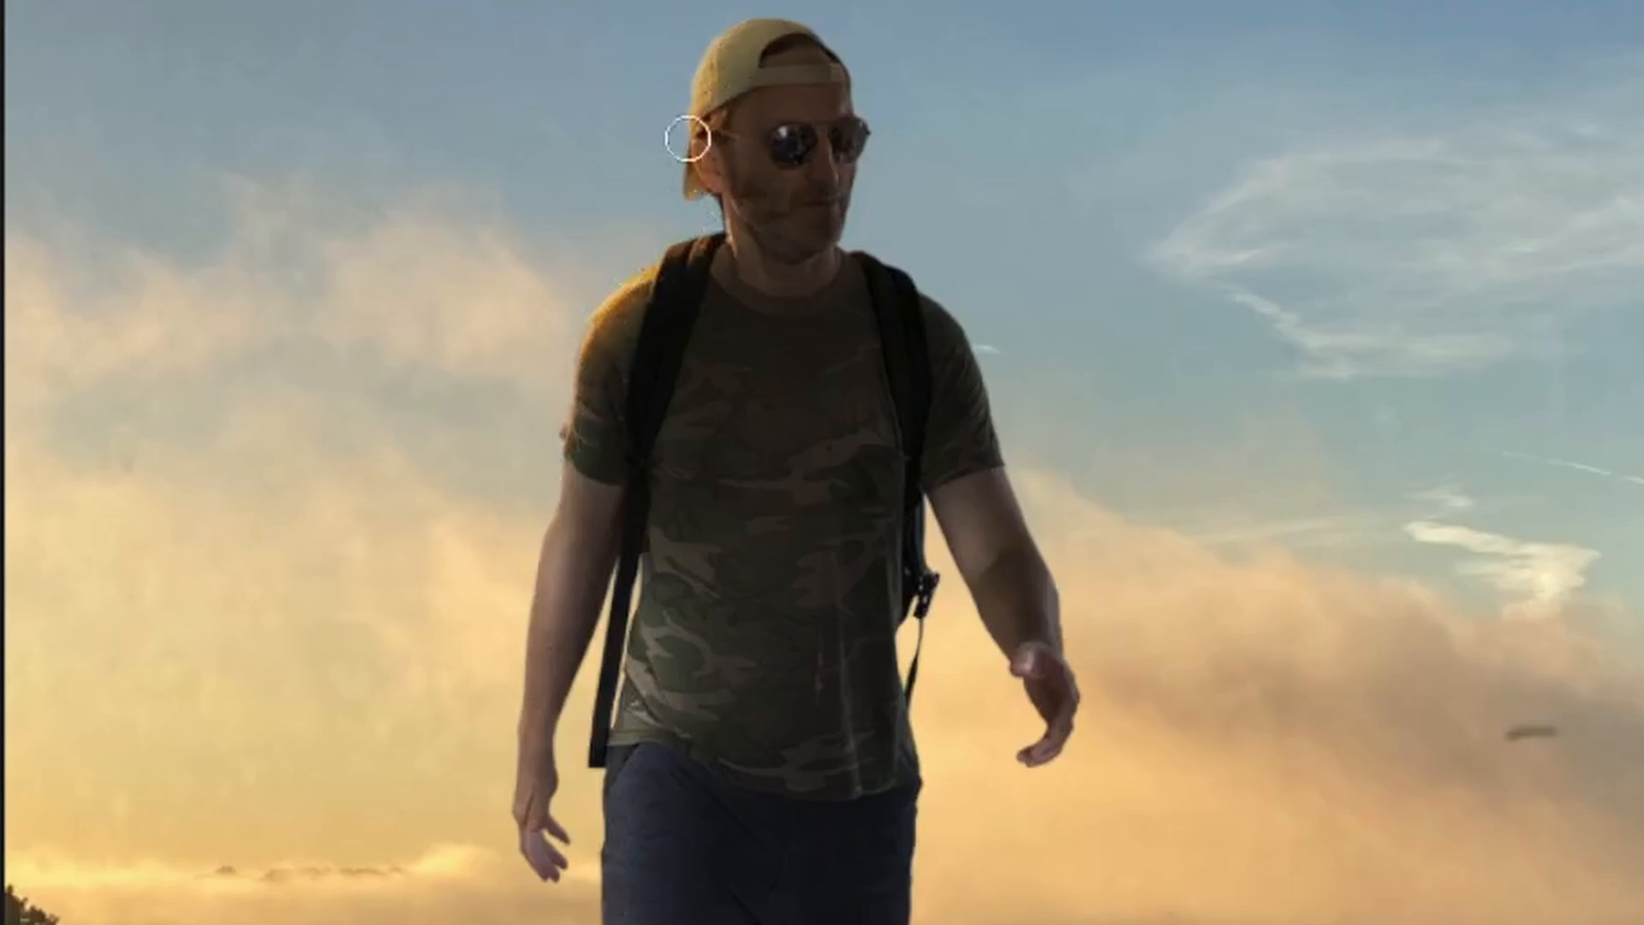
pyautogui.scroll(2, 701, 163)
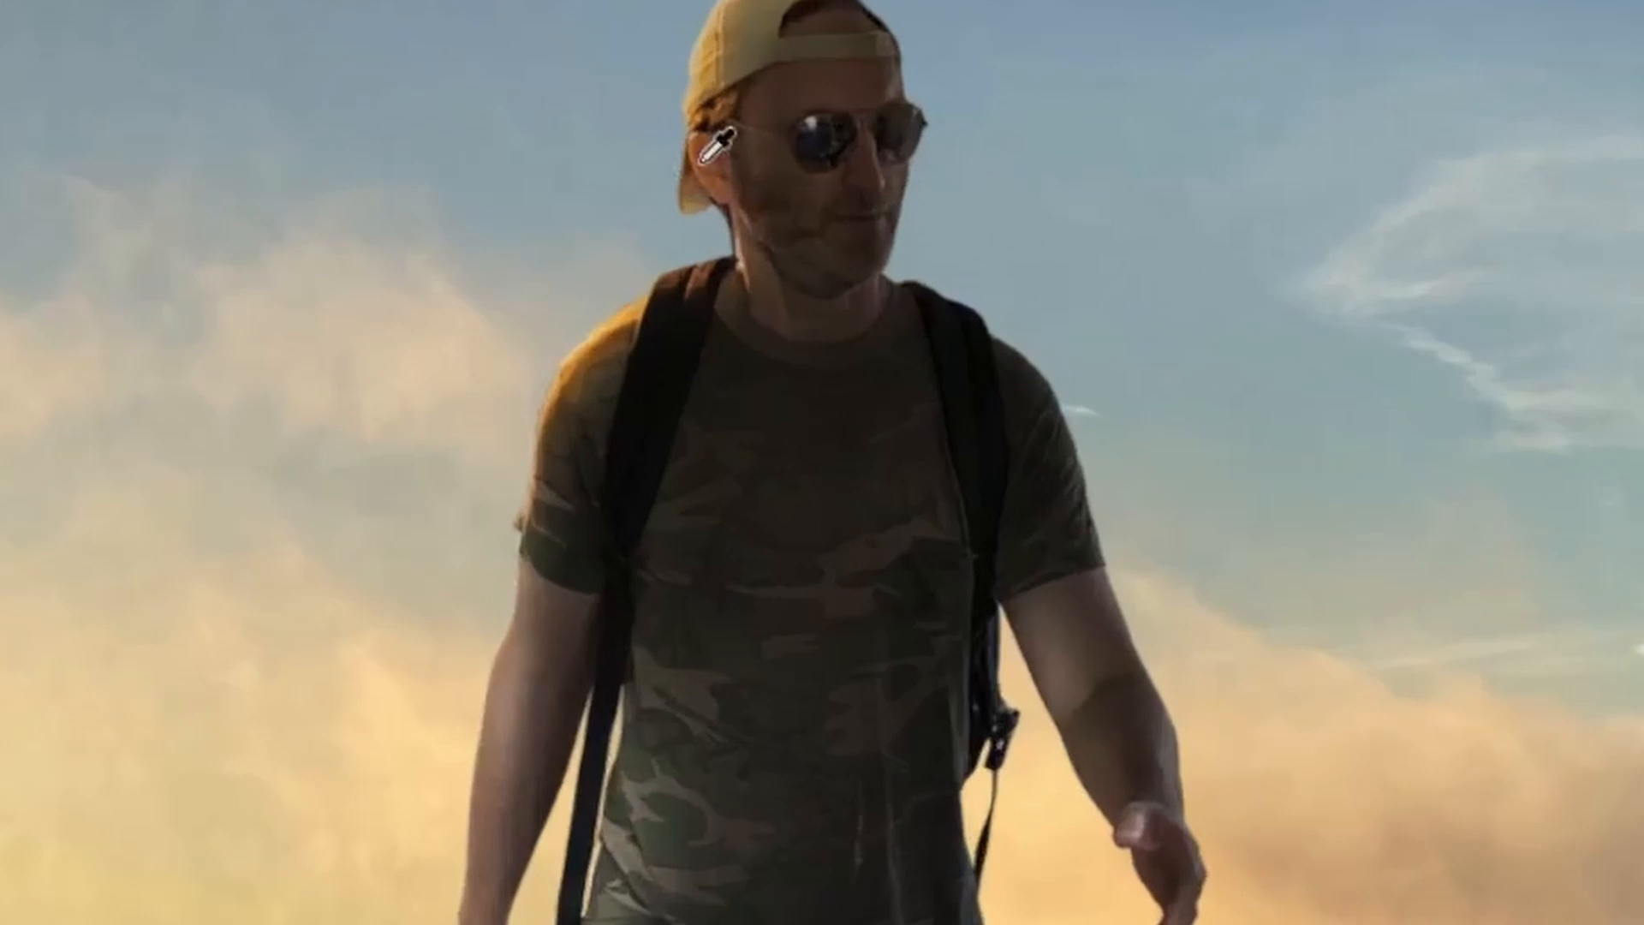
pyautogui.scroll(2, 701, 162)
pyautogui.press('space')
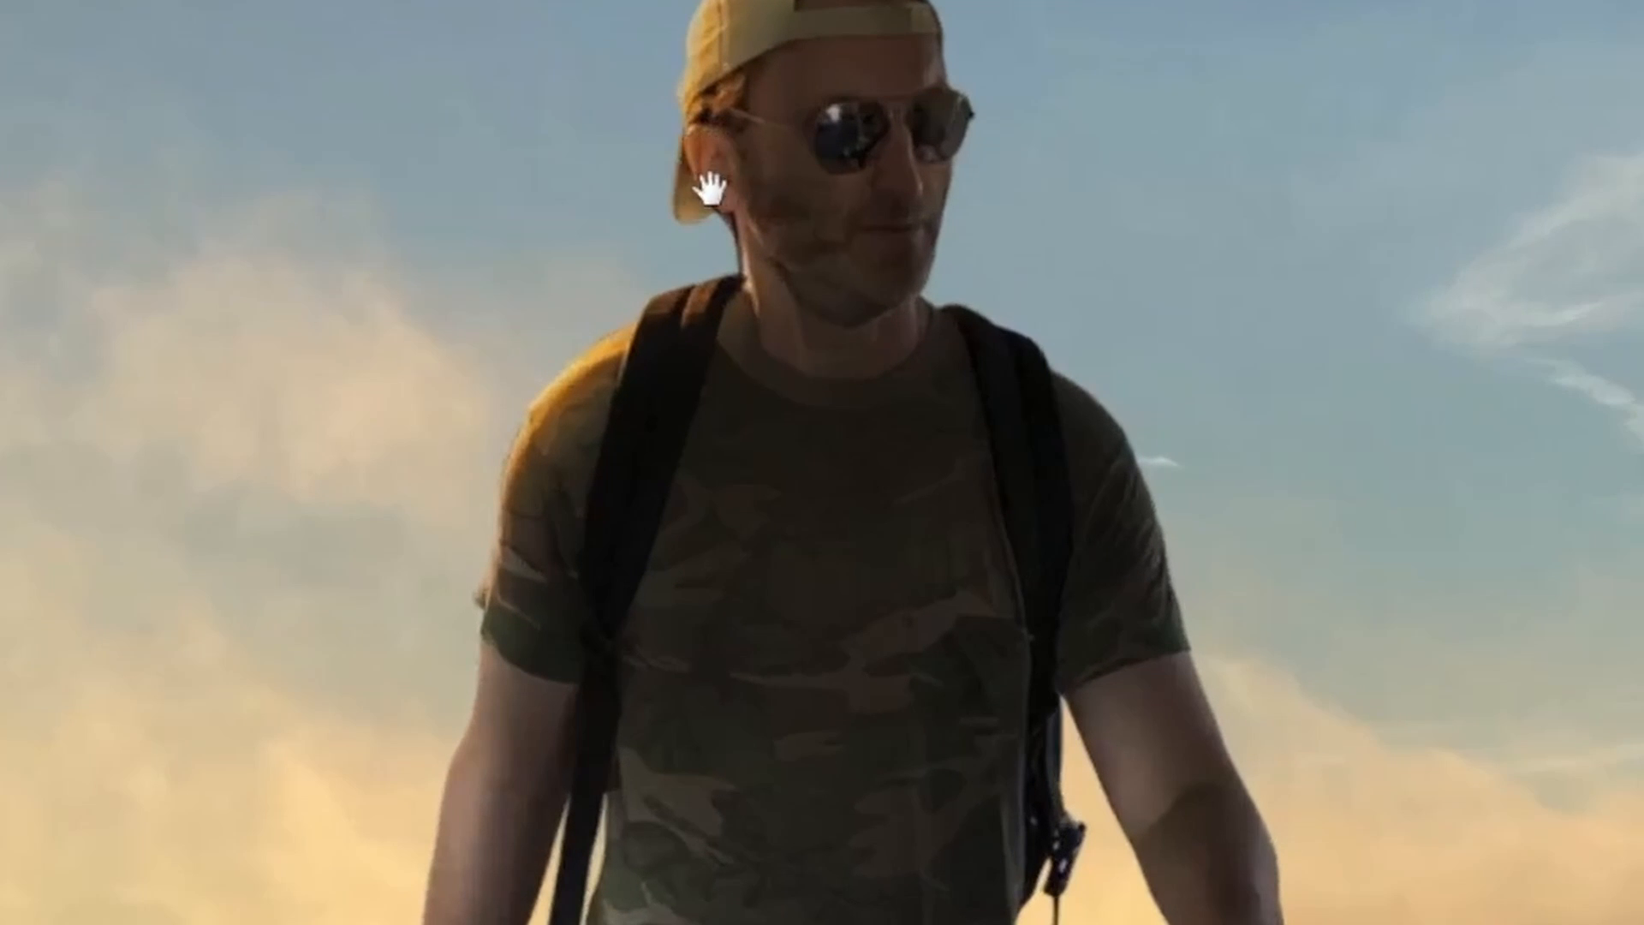